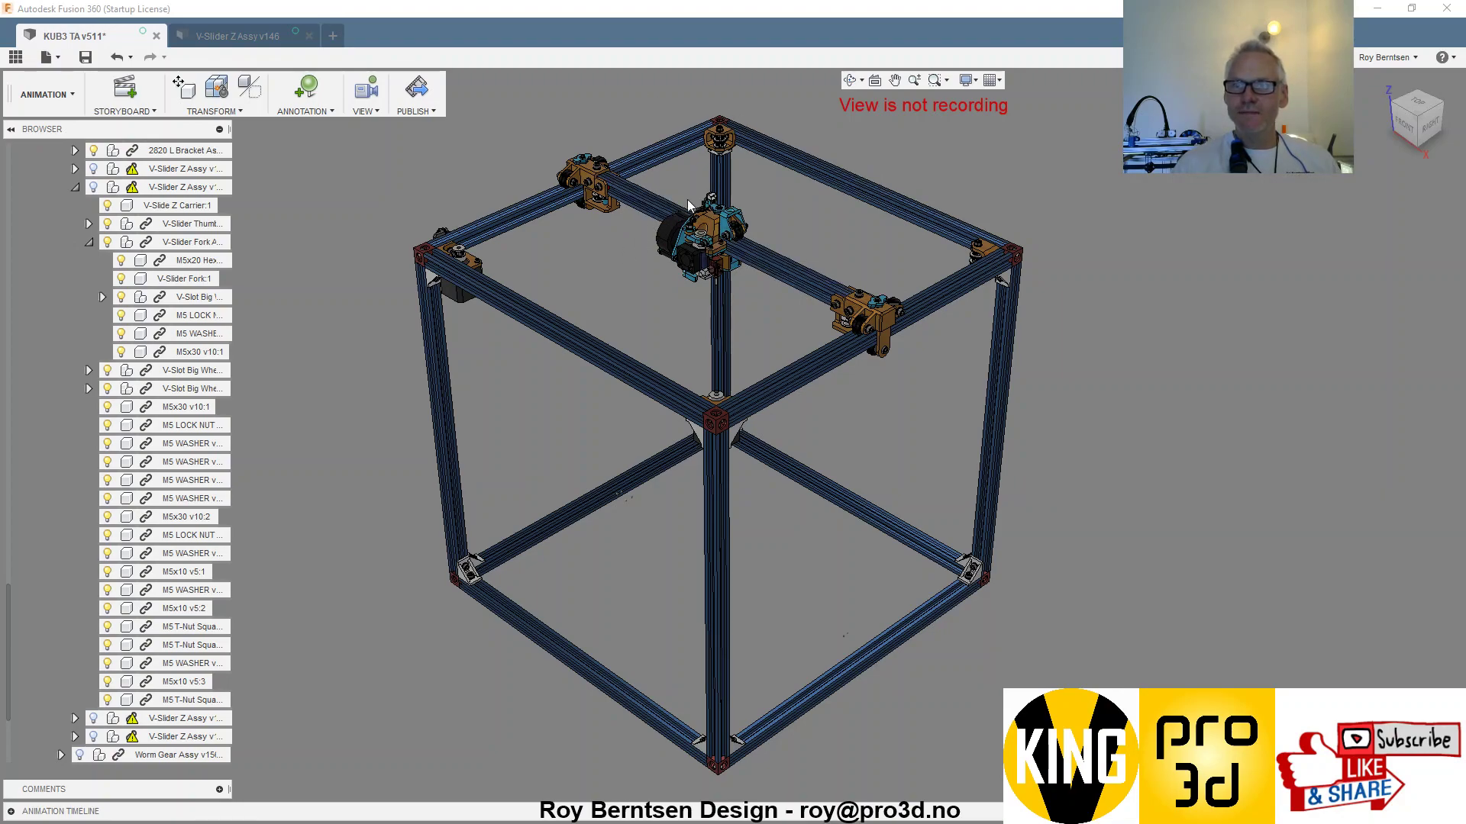
- Show the expanded V-Slider Z Assy component in the KUB3 TA frame assembly
{"action": "scroll", "coordinate": [621, 231], "scroll_direction": "up", "scroll_amount": 3}
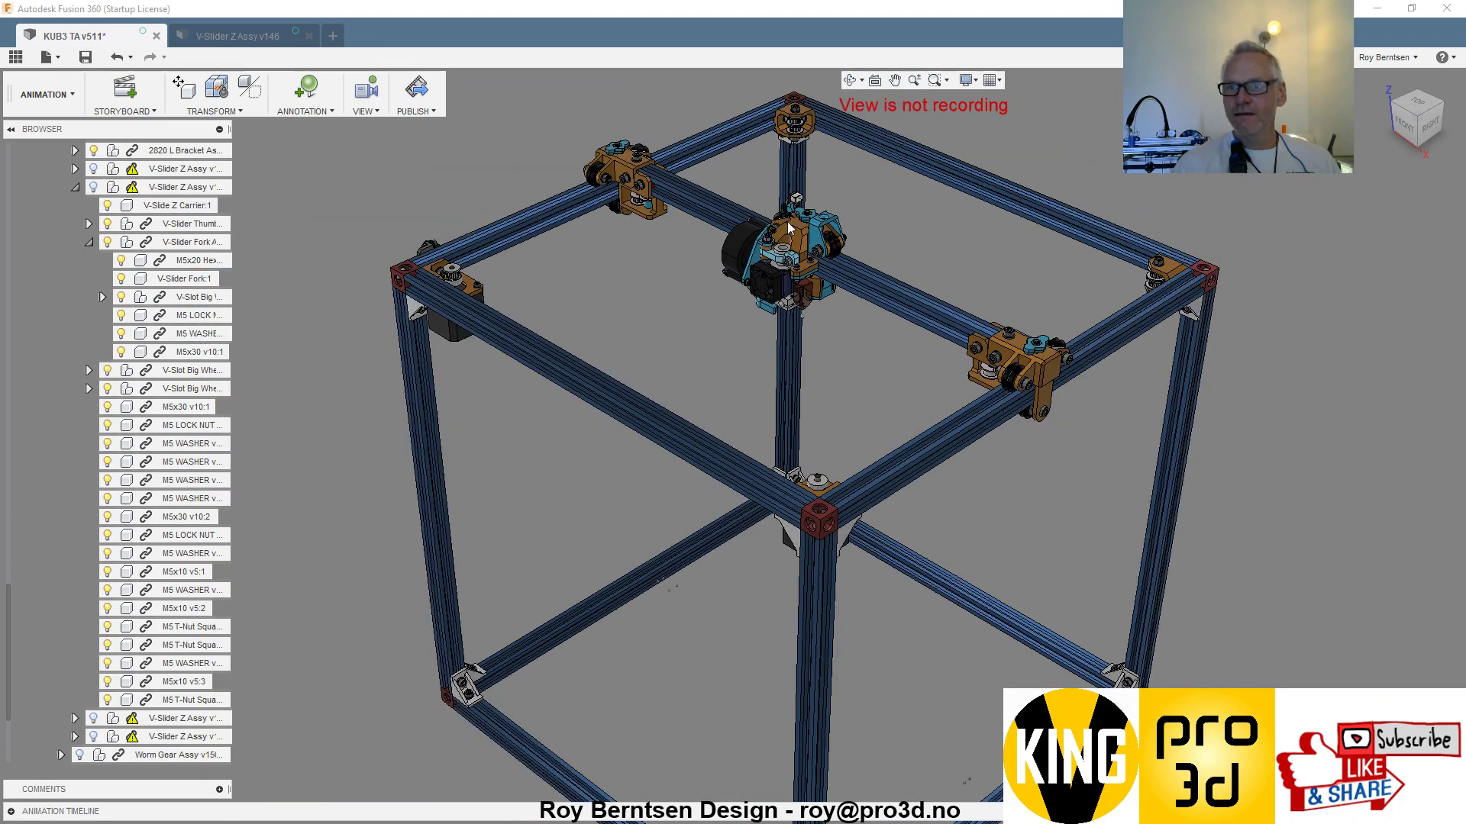
{"action": "scroll", "coordinate": [553, 173], "scroll_direction": "down", "scroll_amount": 3}
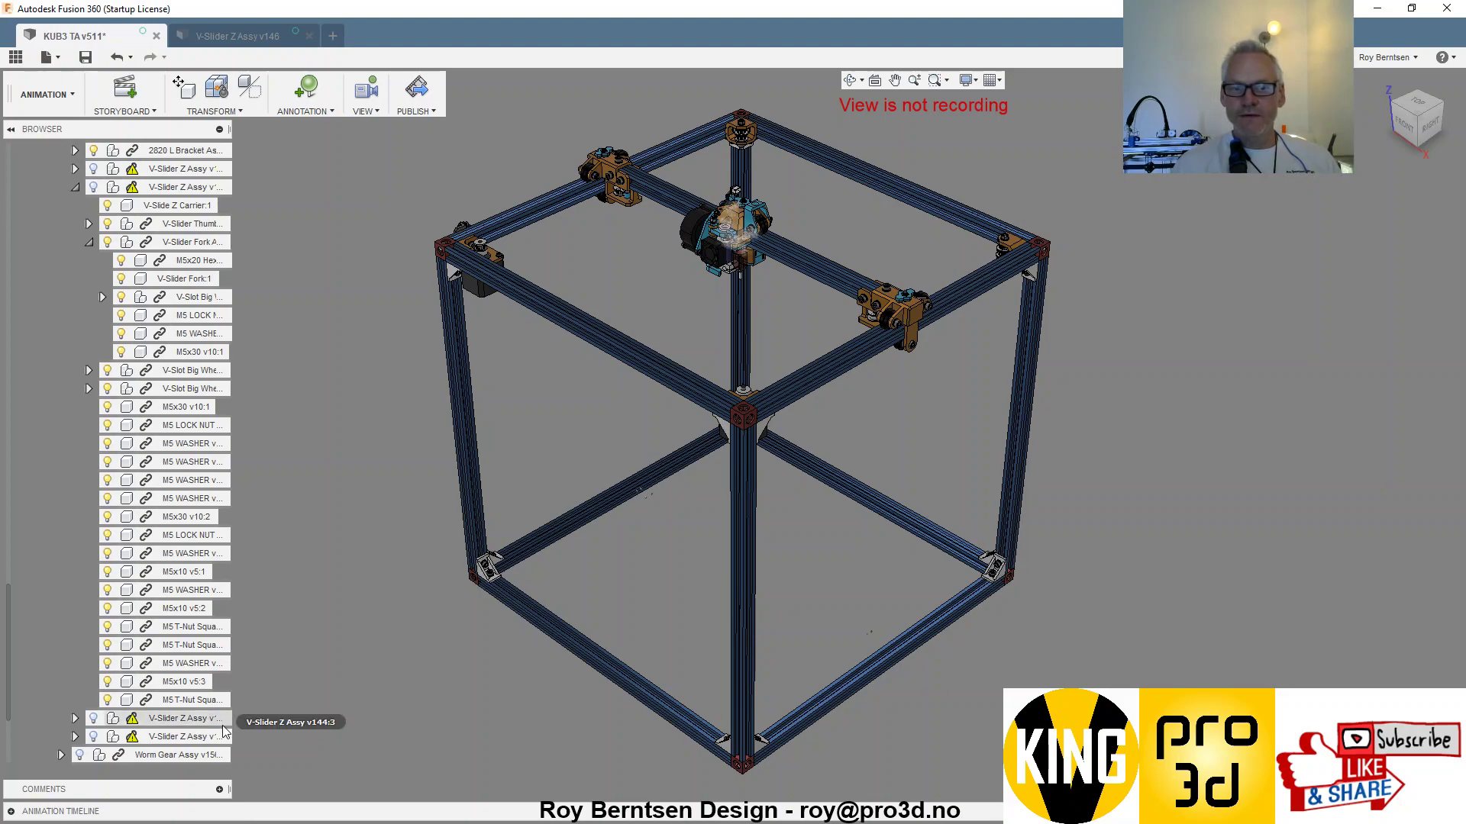
{"action": "left_click", "coordinate": [91, 187]}
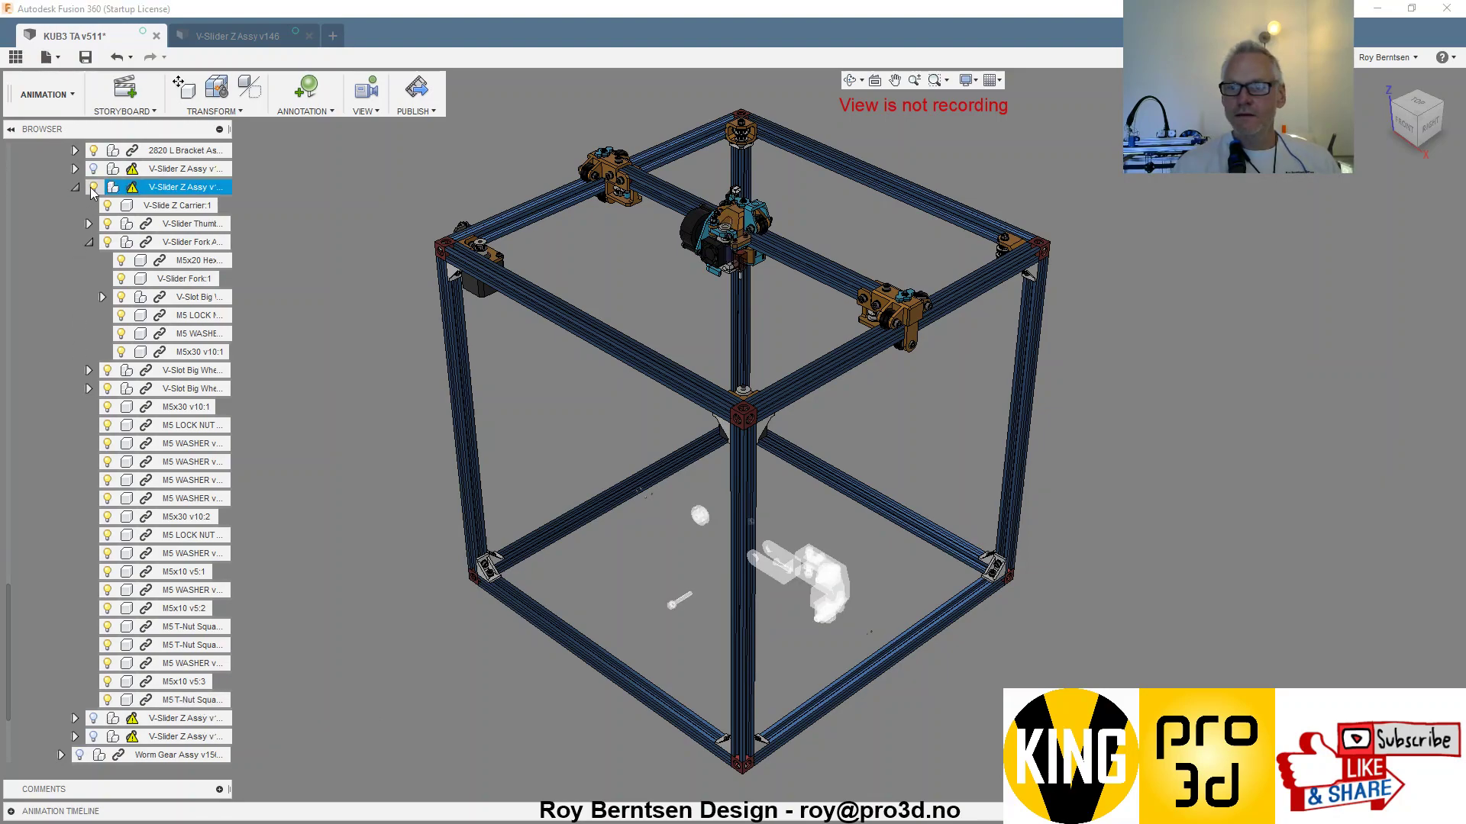
{"action": "left_click", "coordinate": [93, 736]}
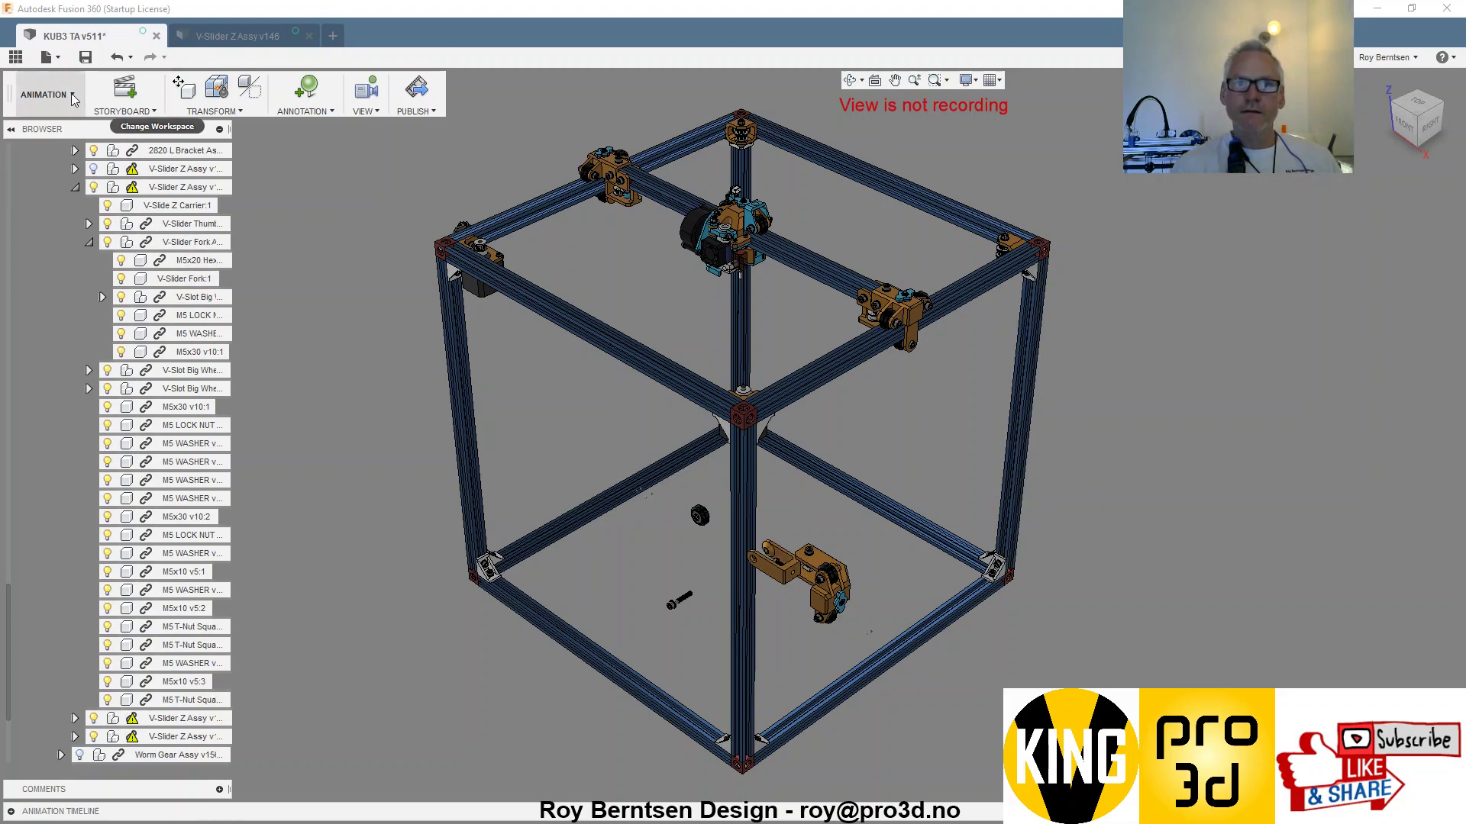
- Switch to the V-Slider Z Assy v146 design and open it in the Animation workspace to view its exploded parts
{"action": "left_click", "coordinate": [46, 94]}
{"action": "left_click", "coordinate": [250, 35]}
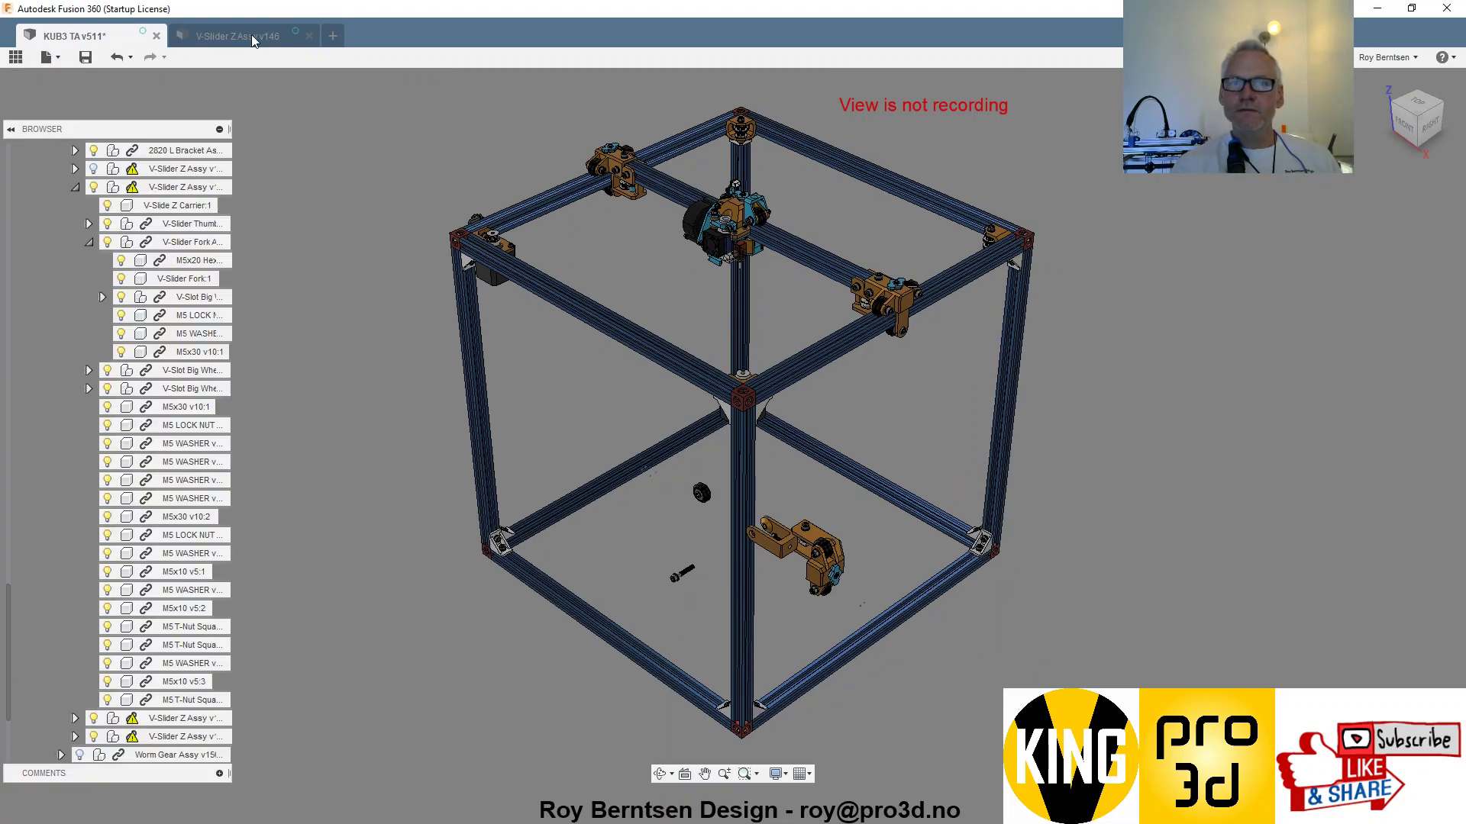
{"action": "scroll", "coordinate": [1024, 473], "scroll_direction": "down", "scroll_amount": 2}
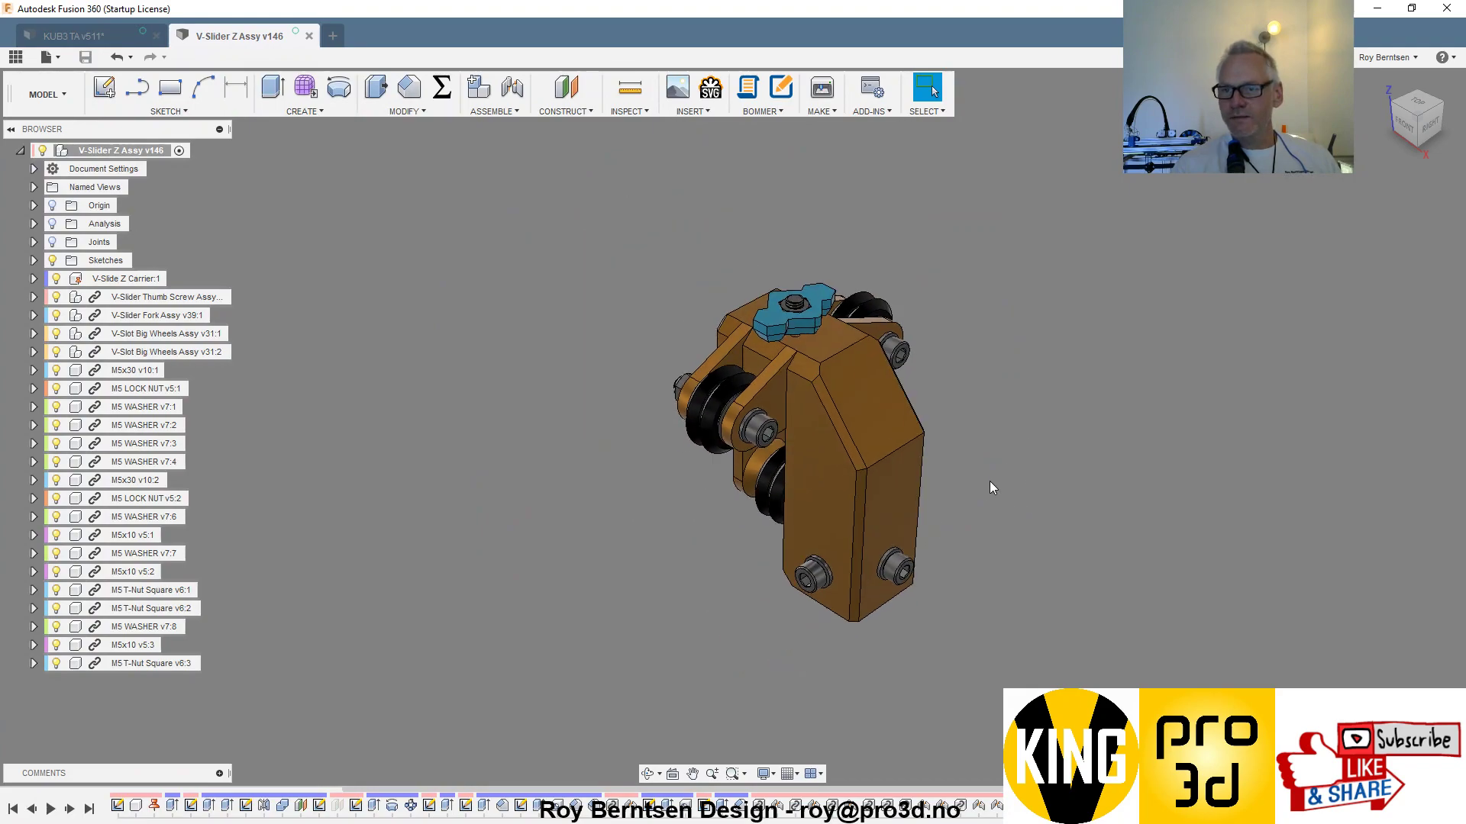
{"action": "left_click", "coordinate": [57, 102]}
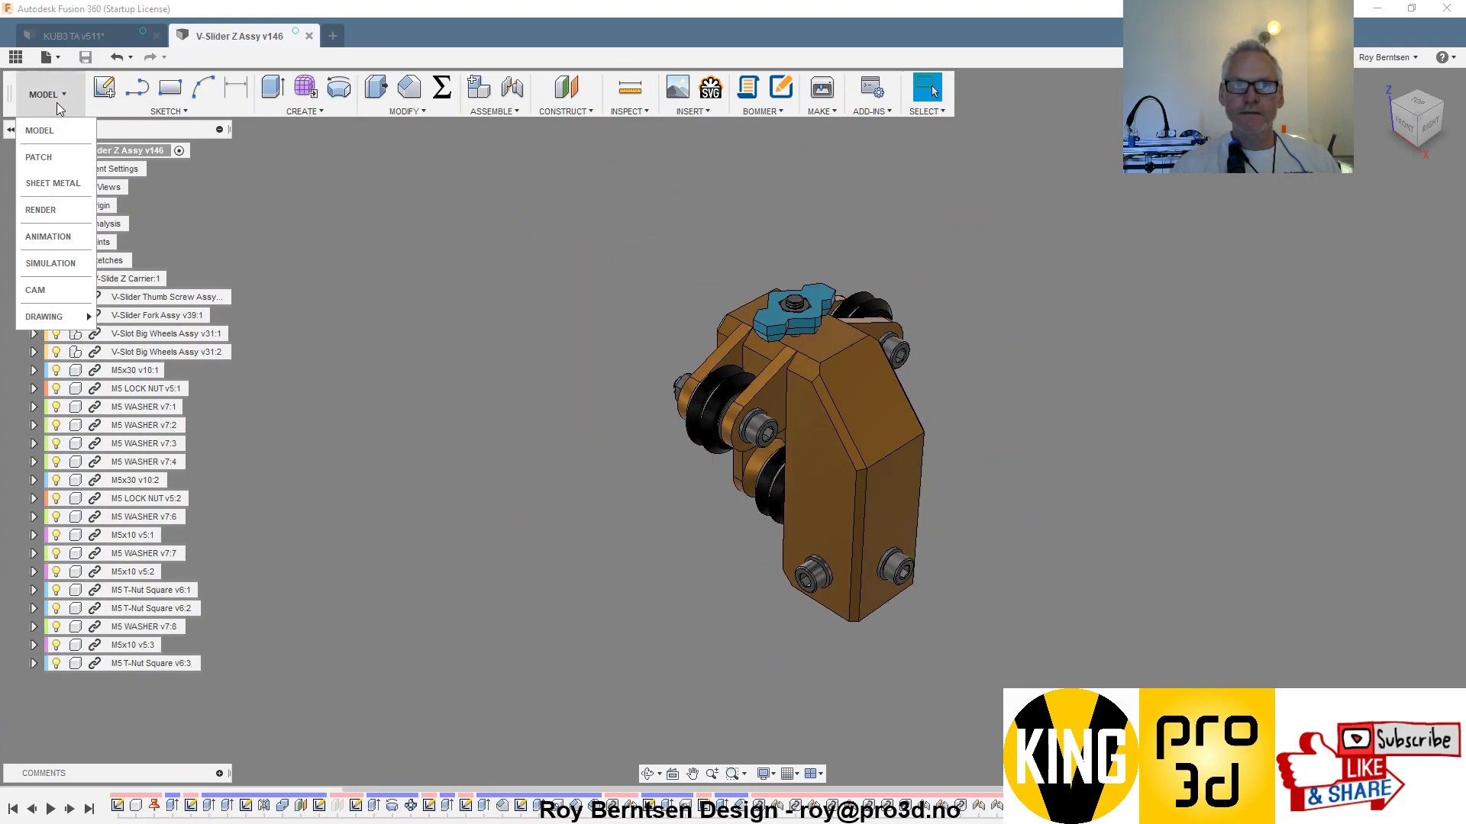
{"action": "left_click", "coordinate": [47, 238]}
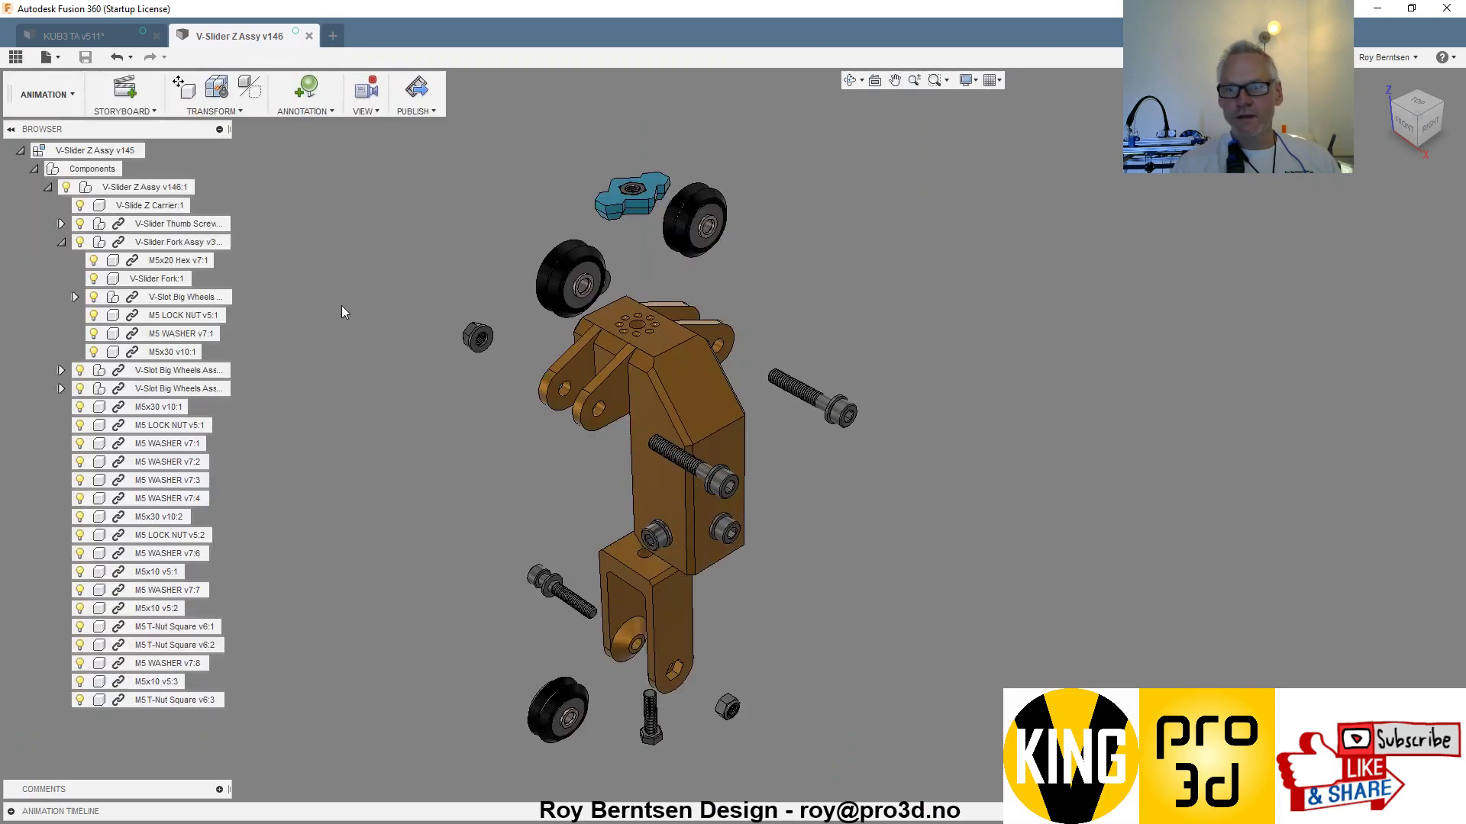
{"action": "middle_click_drag", "start_coordinate": [1029, 465], "coordinate": [1092, 396], "text": "shift"}
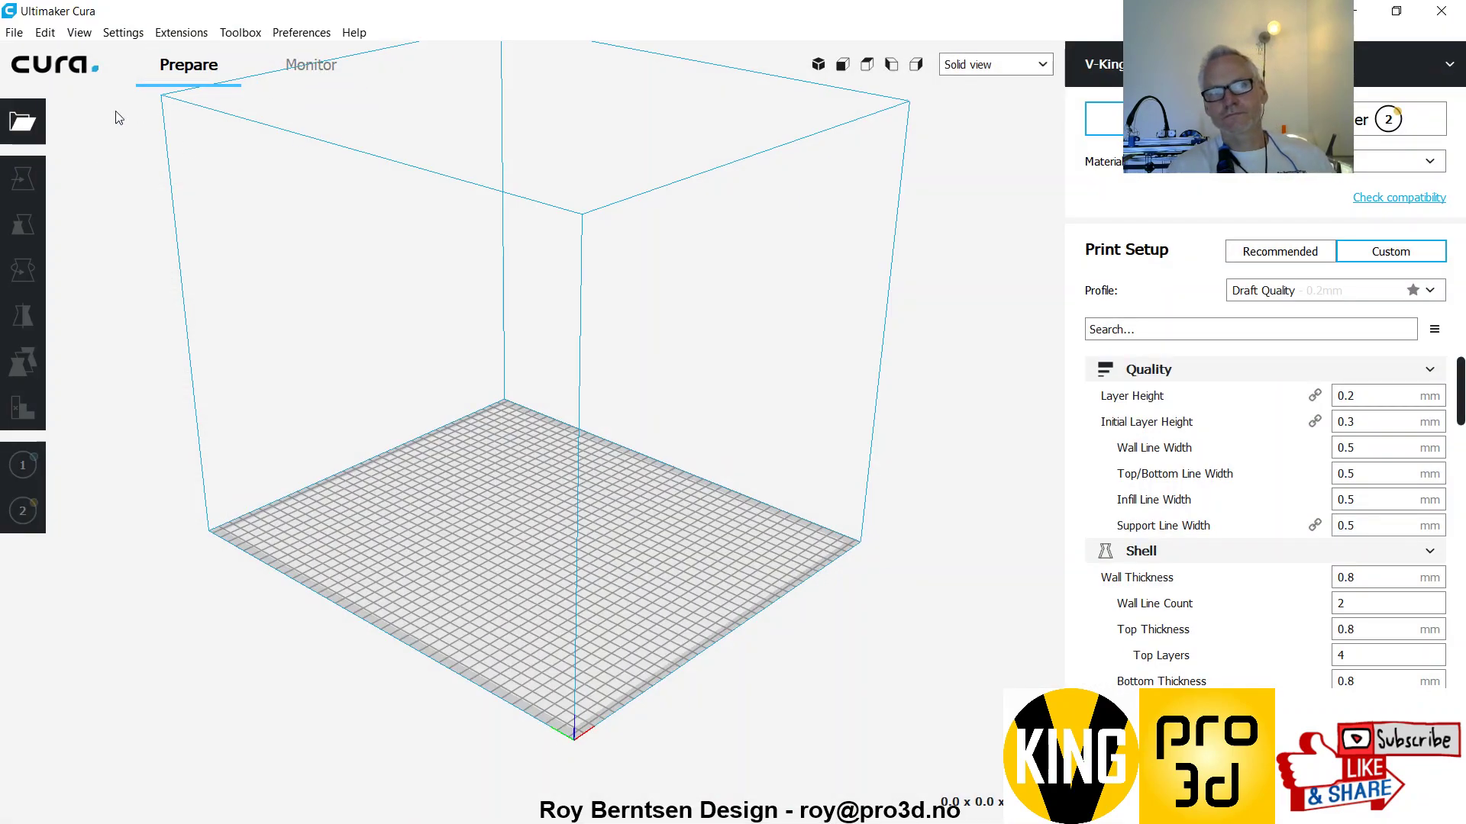
- In Ultimaker Cura, import V-Slide Z Carrier.stl from the V-King folder's Part Print Files > Z Part Files
{"action": "left_click", "coordinate": [23, 123]}
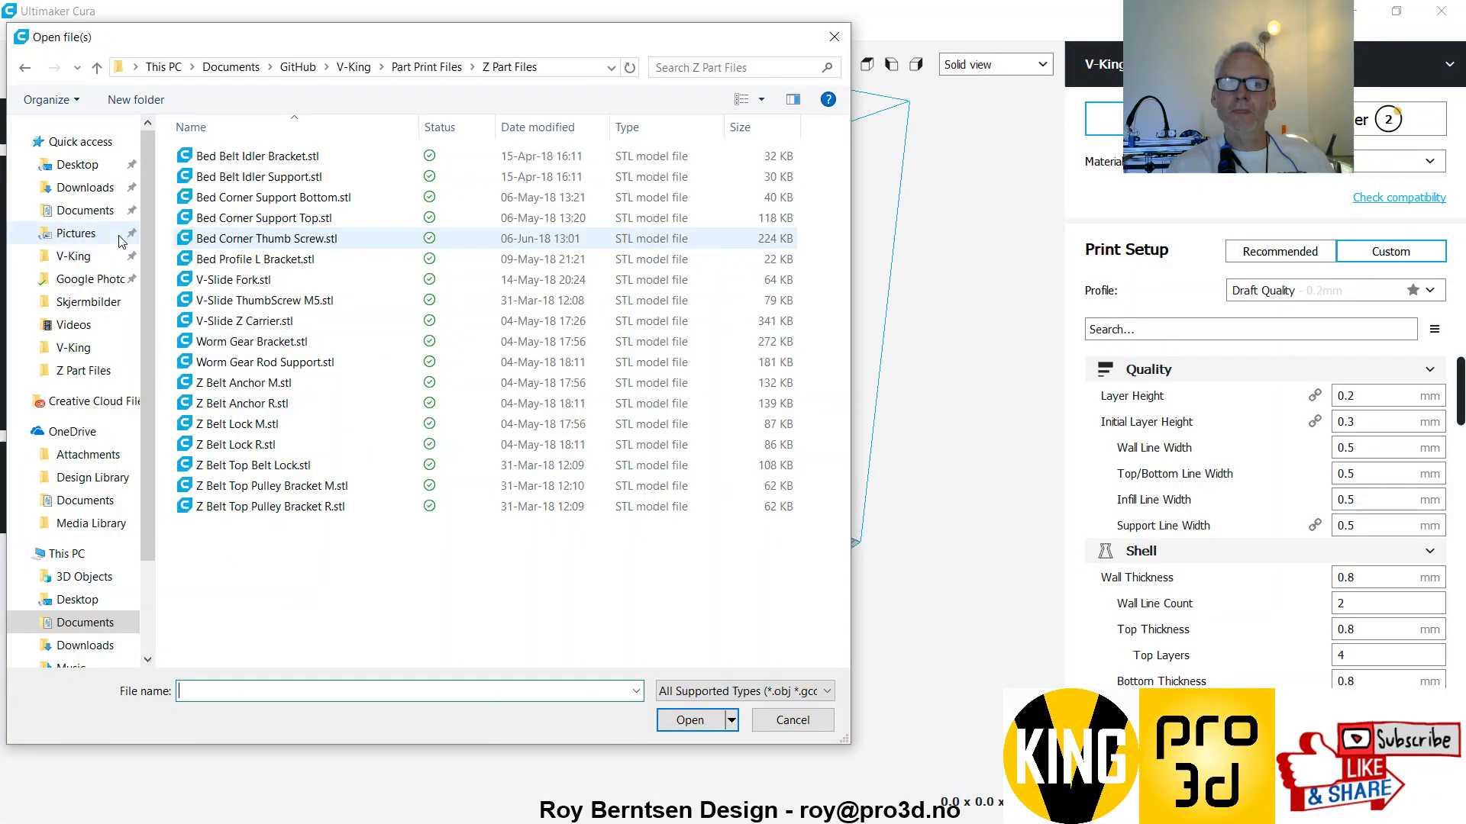
{"action": "left_click", "coordinate": [74, 255]}
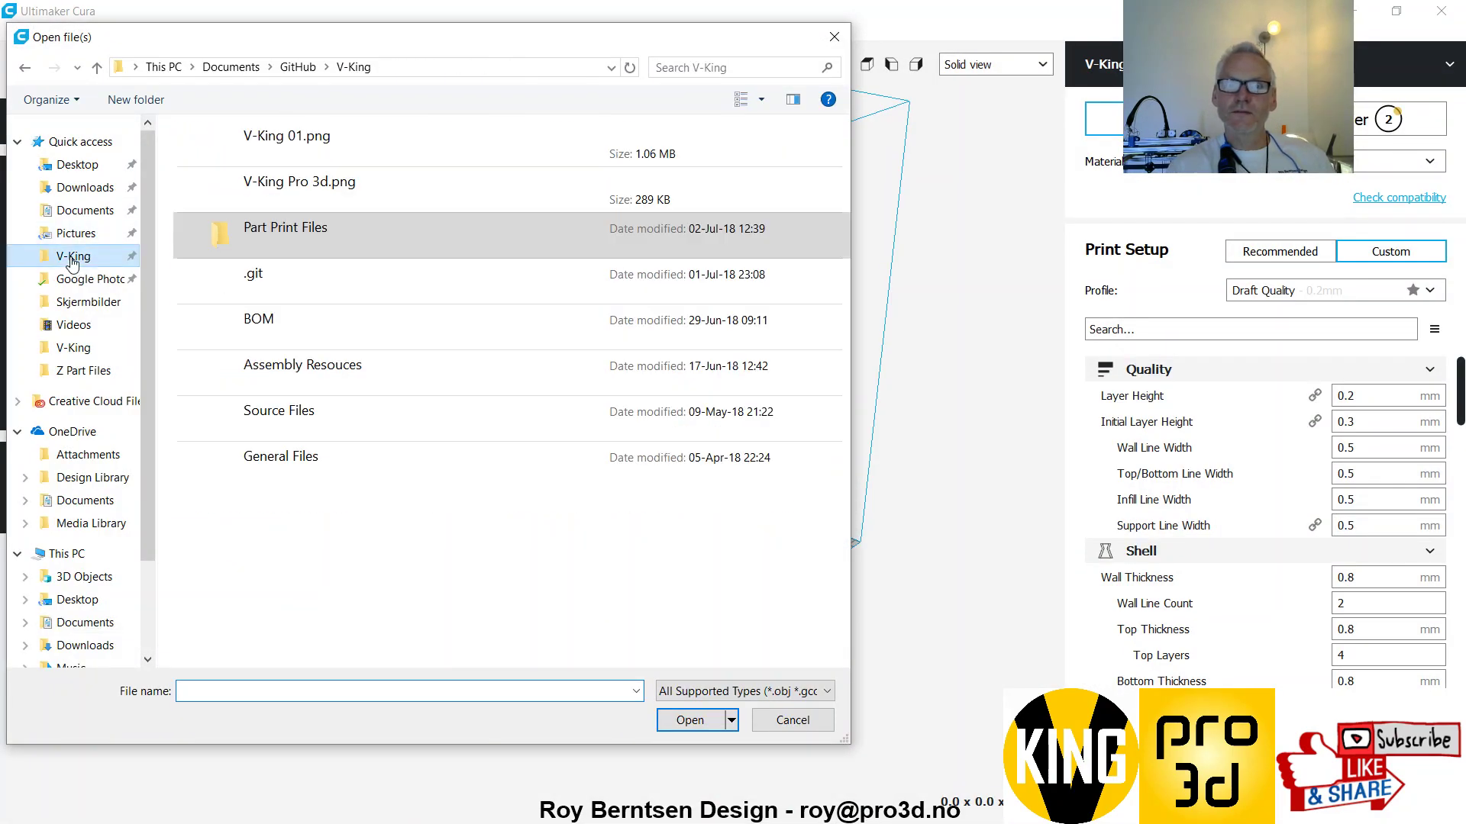
{"action": "double_click", "coordinate": [329, 234]}
{"action": "left_click", "coordinate": [246, 158]}
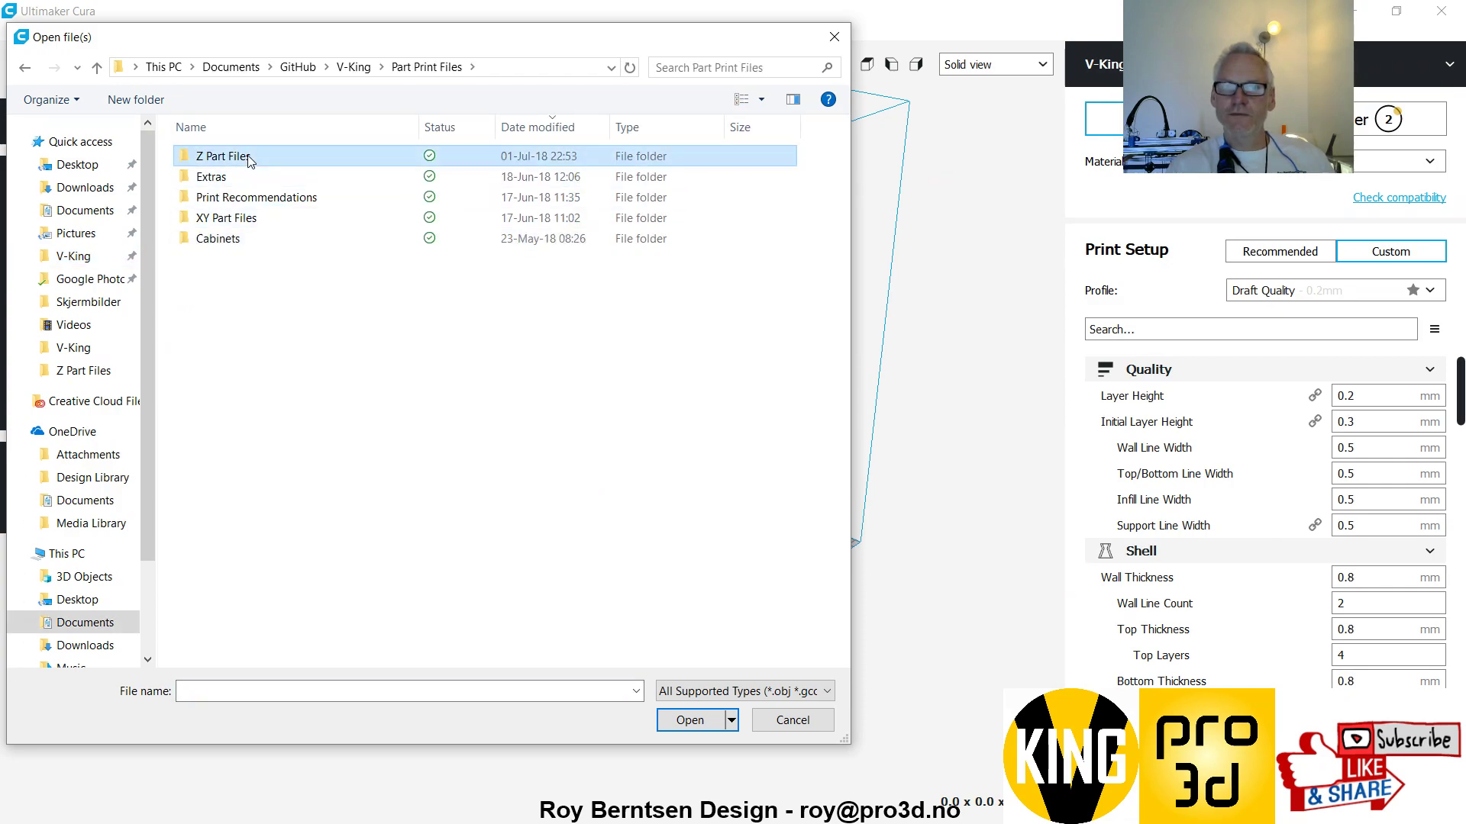
{"action": "double_click", "coordinate": [248, 158]}
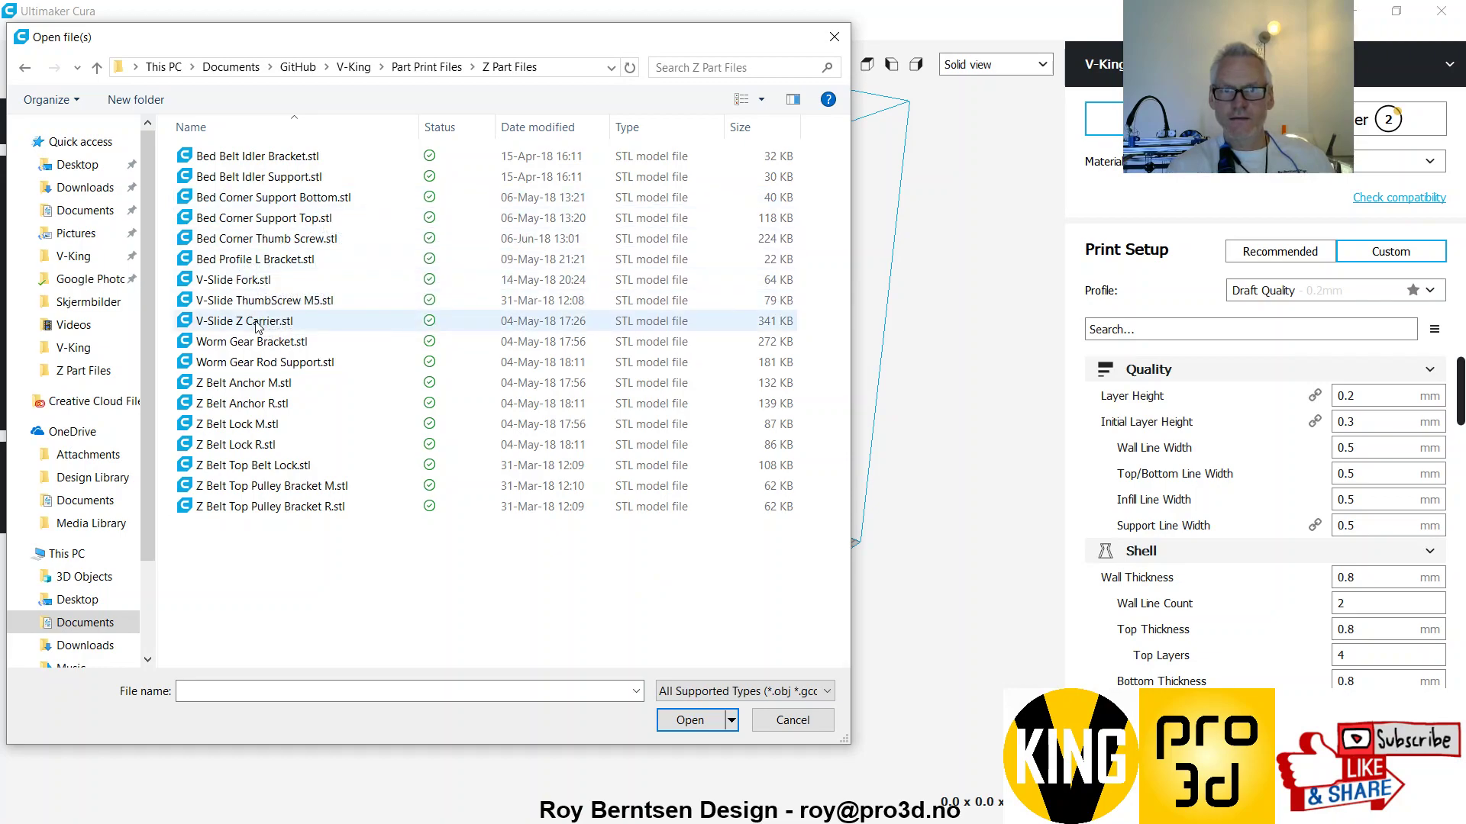
{"action": "left_click", "coordinate": [258, 324]}
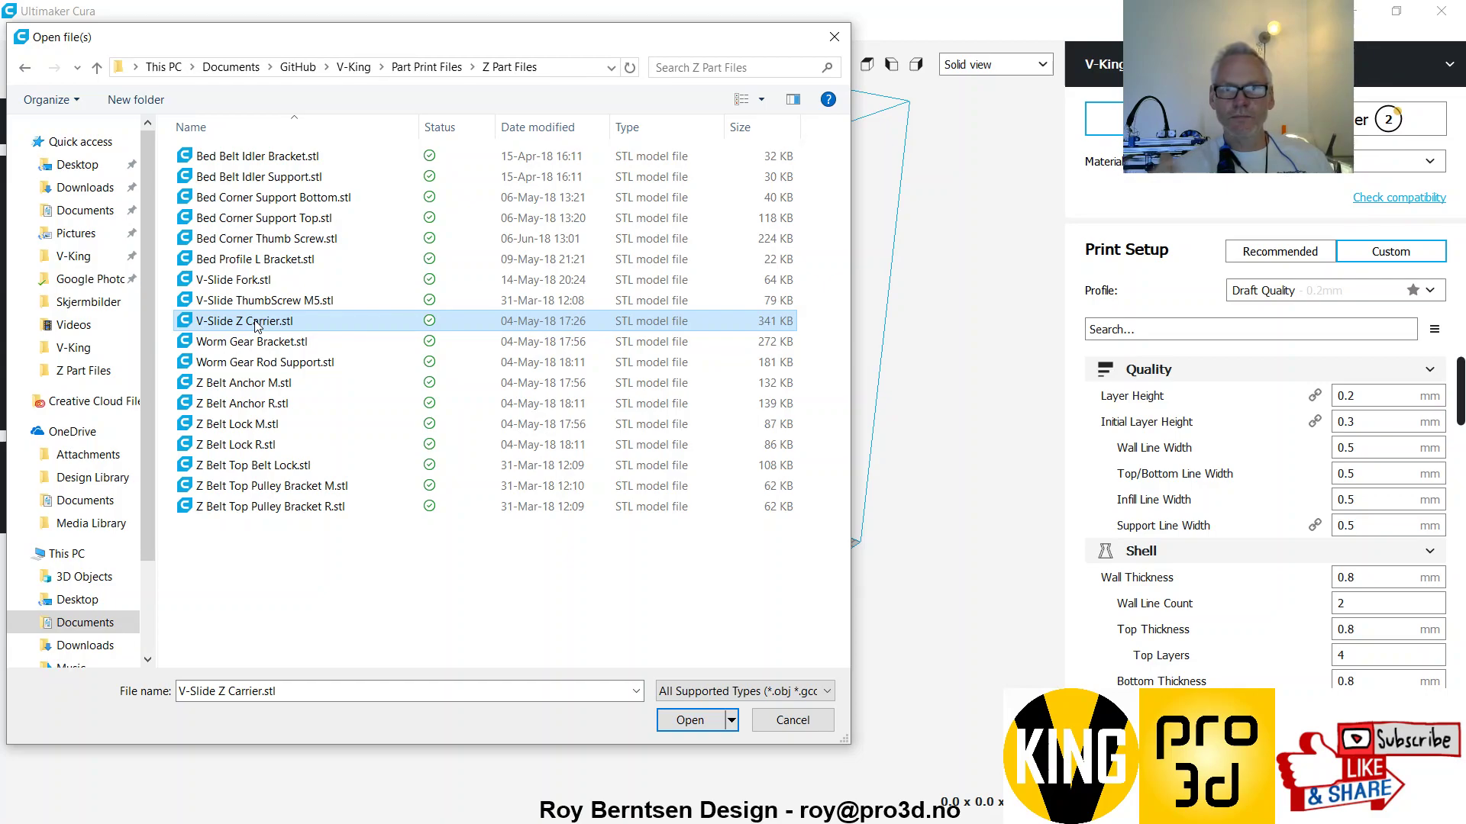
{"action": "left_click", "coordinate": [691, 725]}
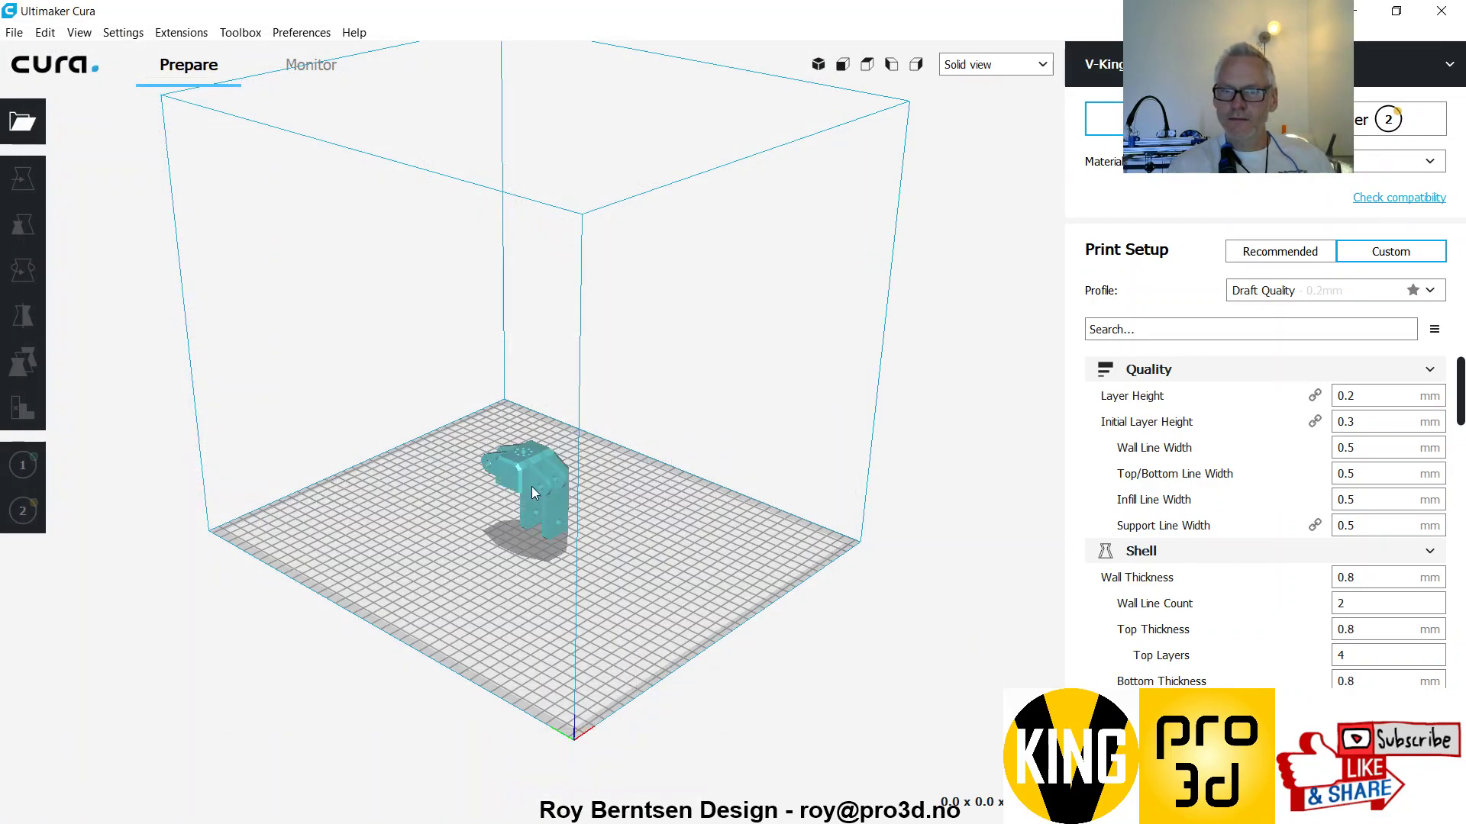
- Rotate the V-Slide Z Carrier upside down so that its top rests on the build plate
{"action": "left_click", "coordinate": [531, 487]}
{"action": "right_click_drag", "start_coordinate": [474, 612], "coordinate": [649, 569]}
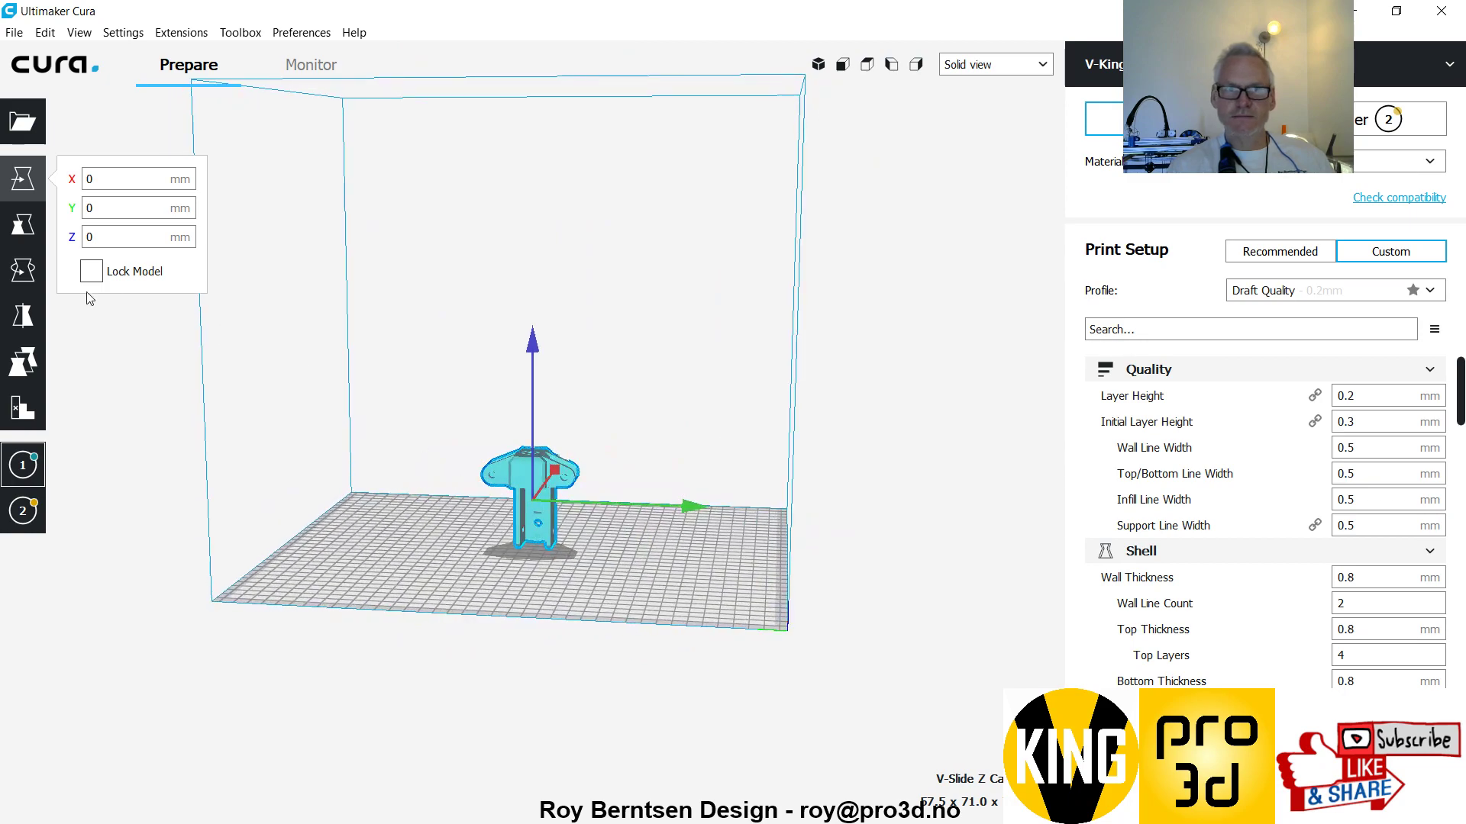
{"action": "left_click", "coordinate": [22, 271]}
{"action": "scroll", "coordinate": [580, 419], "scroll_direction": "up", "scroll_amount": 2}
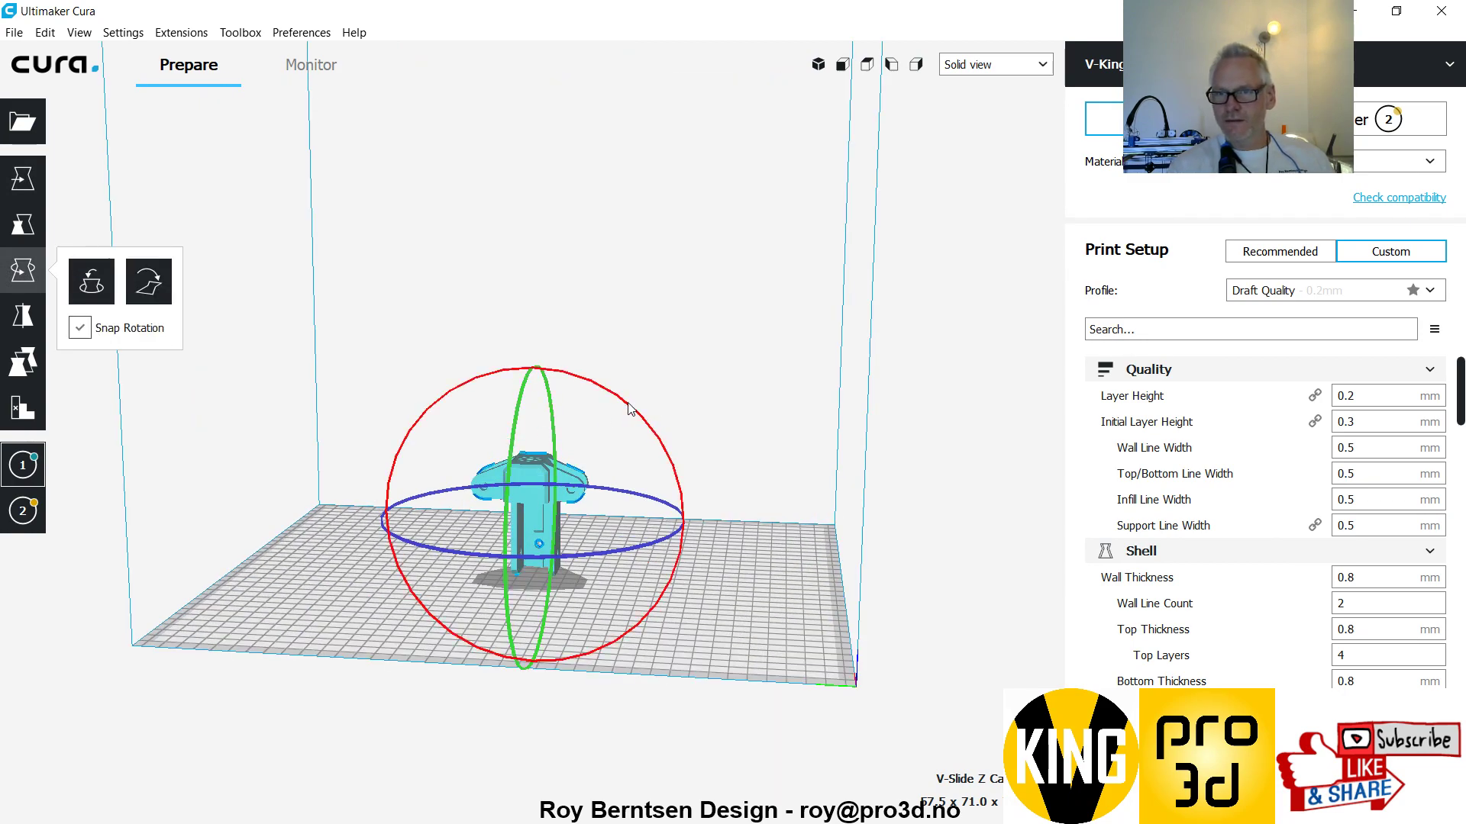
{"action": "left_click_drag", "start_coordinate": [631, 410], "coordinate": [536, 580]}
{"action": "left_click", "coordinate": [681, 589]}
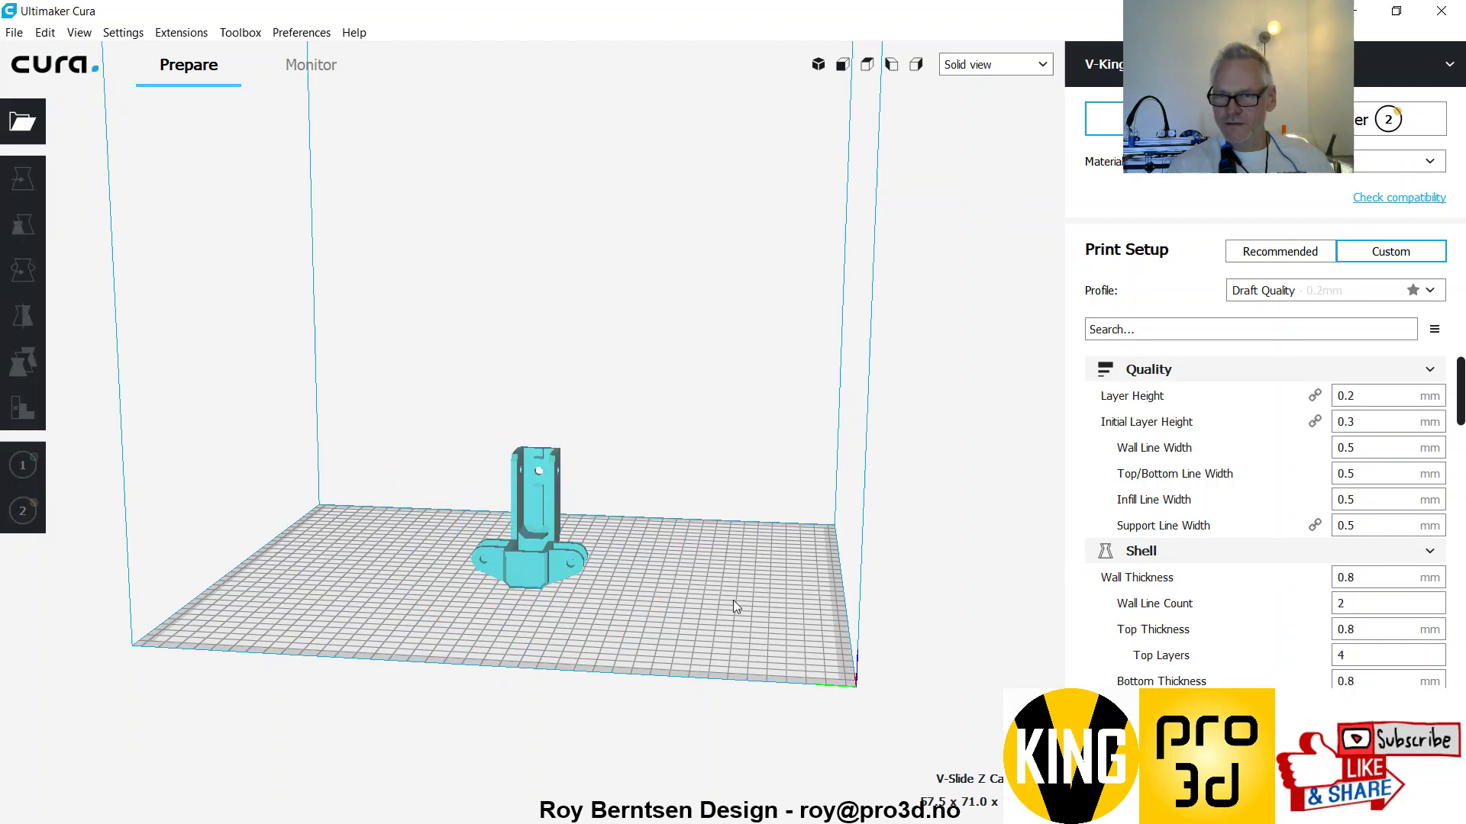
{"action": "right_click_drag", "start_coordinate": [733, 600], "coordinate": [597, 607]}
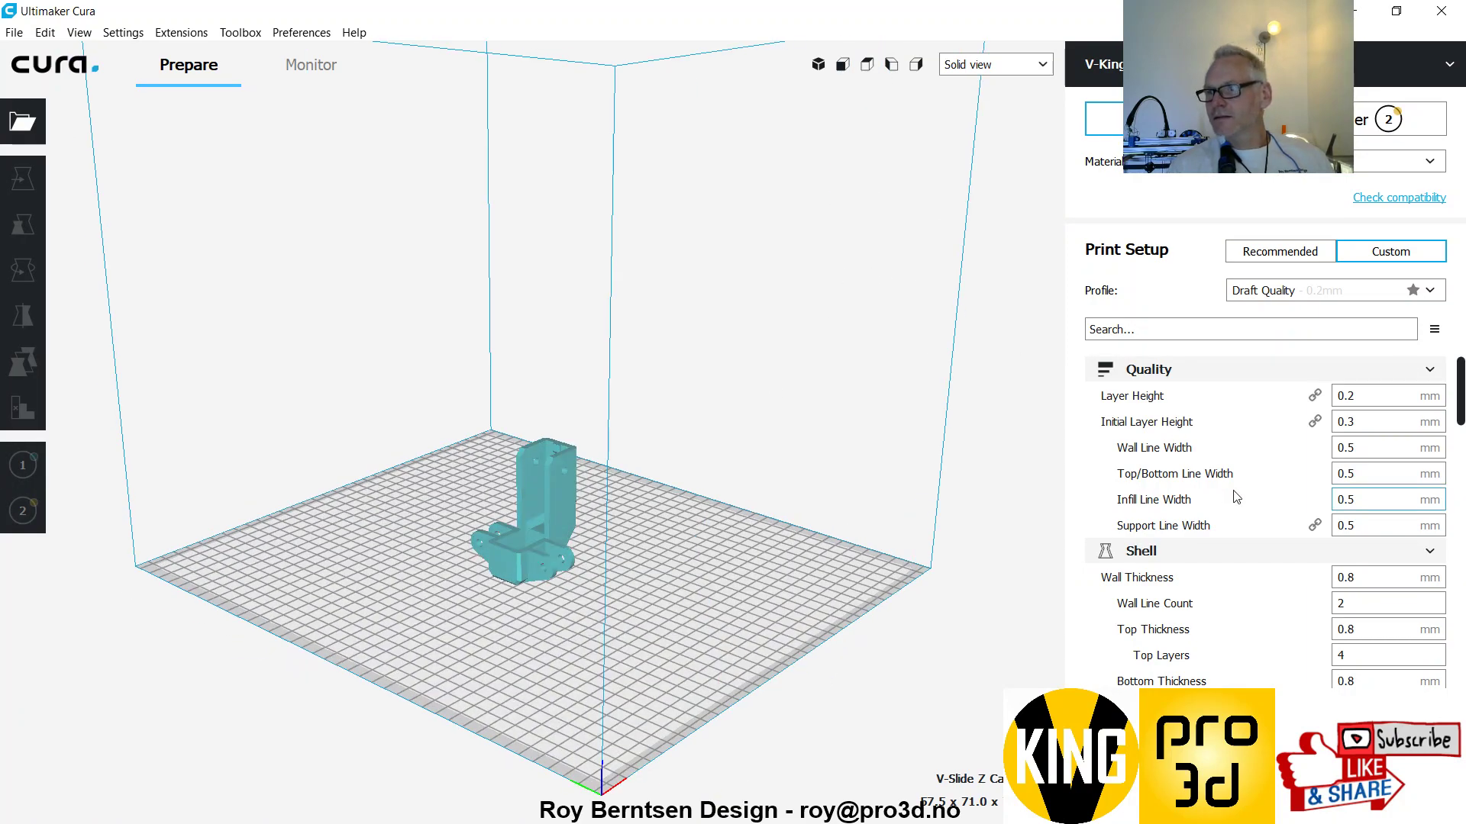
- Check the support settings and preview the carrier in Layer view to examine its supports and brim
{"action": "scroll", "coordinate": [1235, 497], "scroll_direction": "down", "scroll_amount": 20}
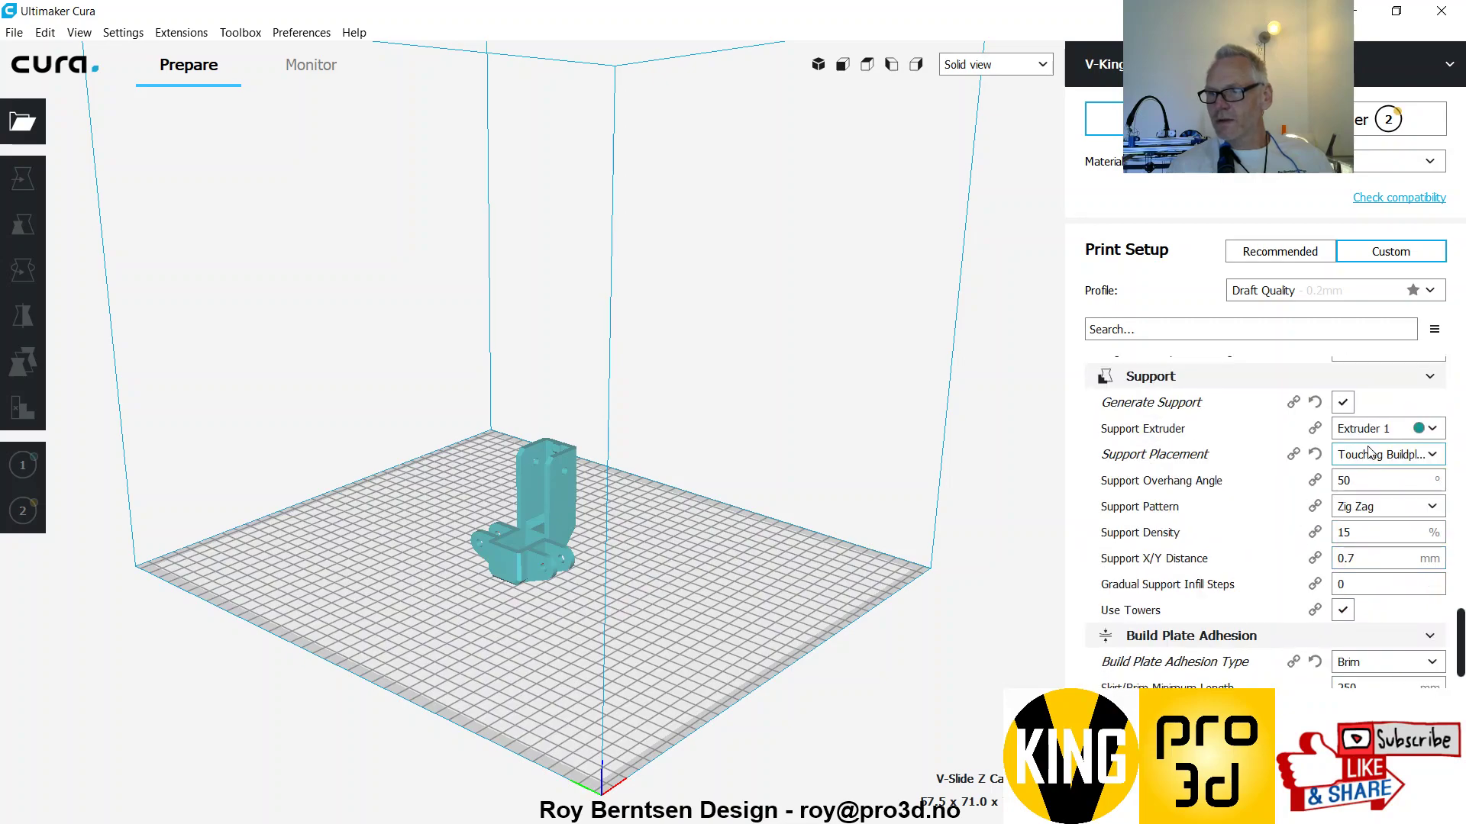
{"action": "mouse_move", "coordinate": [1375, 458]}
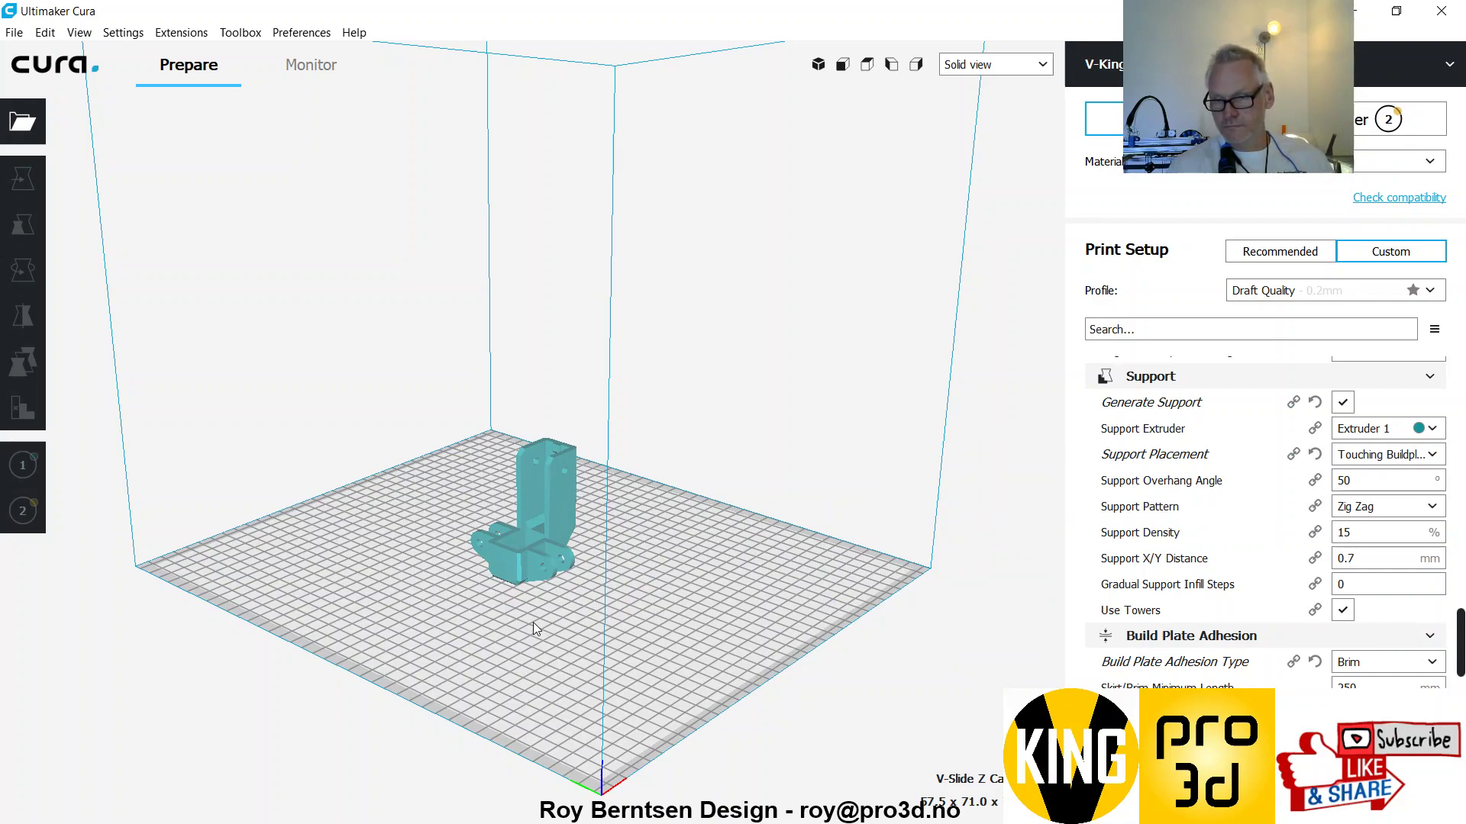
{"action": "left_click", "coordinate": [1028, 59]}
{"action": "left_click", "coordinate": [991, 122]}
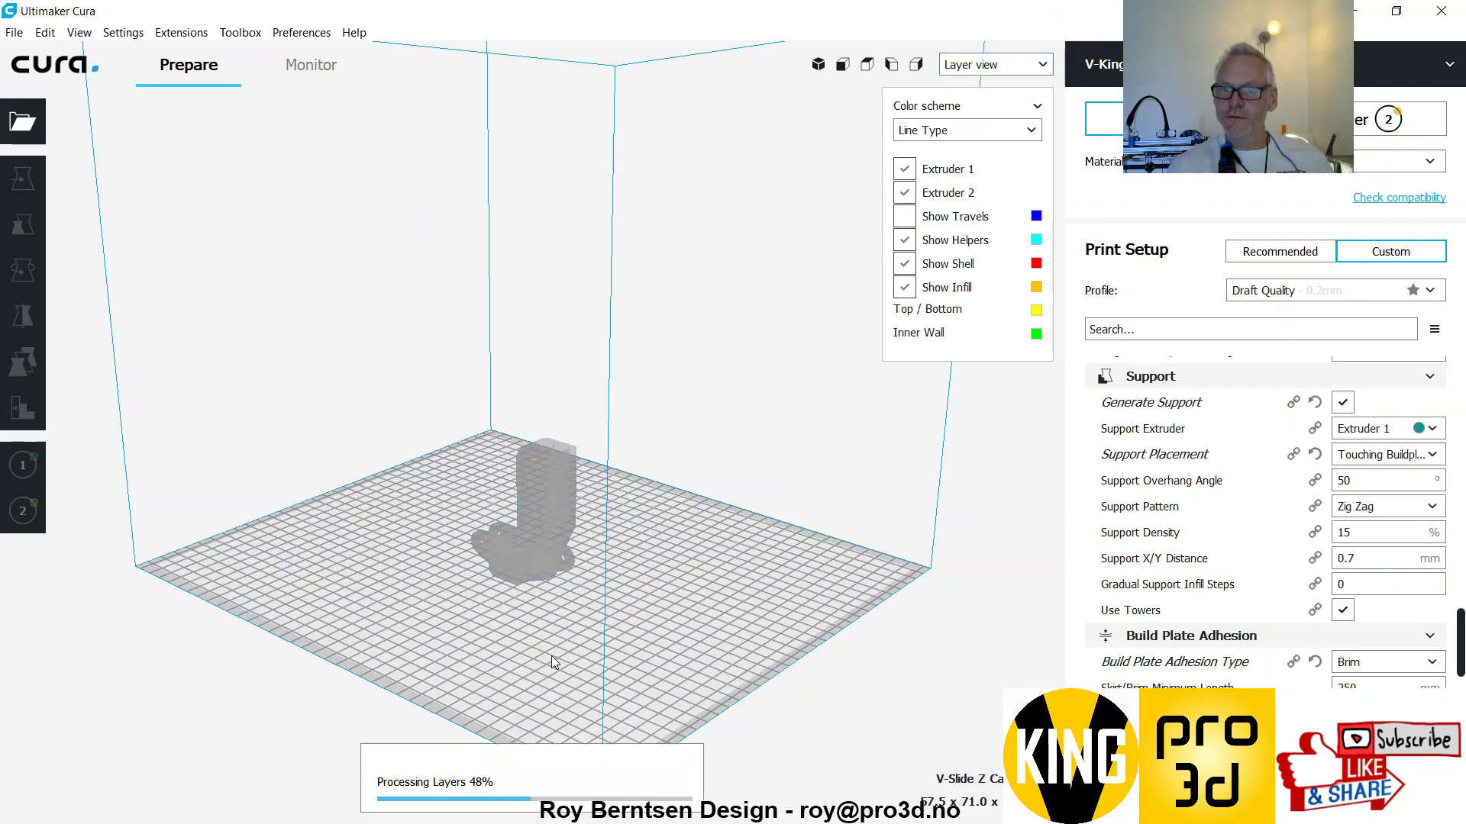
{"action": "scroll", "coordinate": [561, 631], "scroll_direction": "up", "scroll_amount": 5}
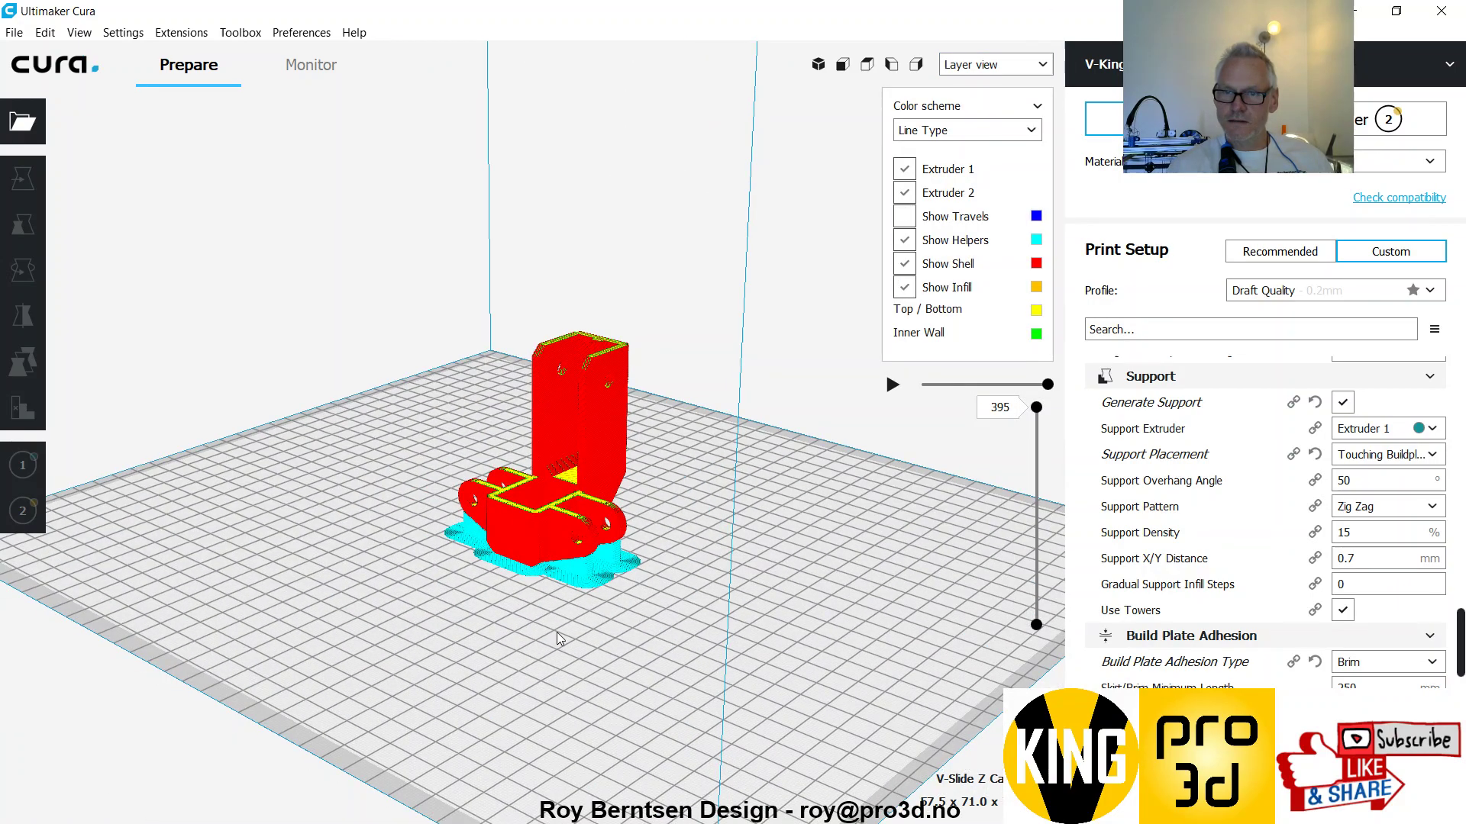
{"action": "scroll", "coordinate": [558, 638], "scroll_direction": "up", "scroll_amount": 5}
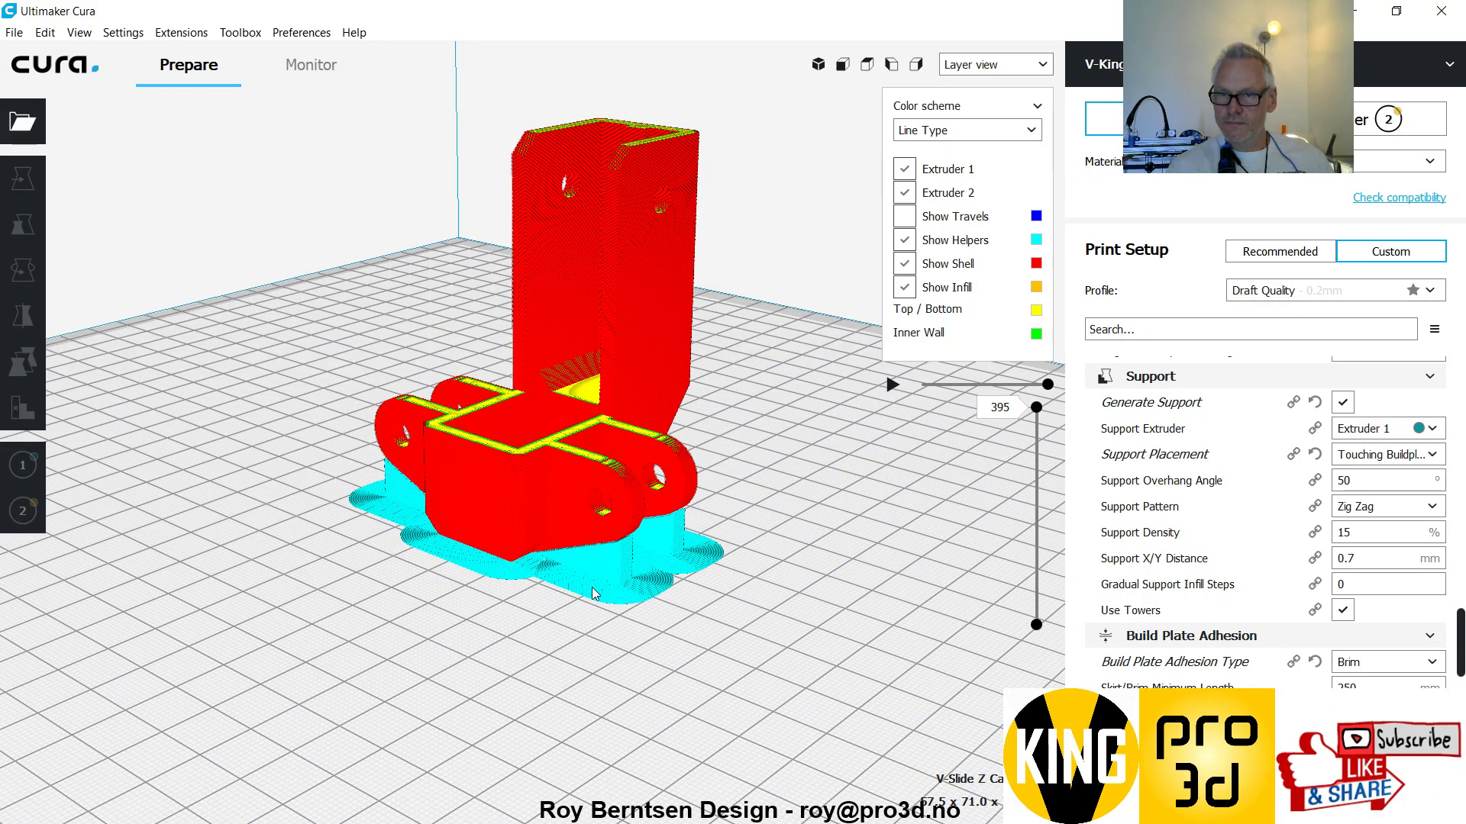
{"action": "right_click_drag", "start_coordinate": [592, 588], "coordinate": [612, 553]}
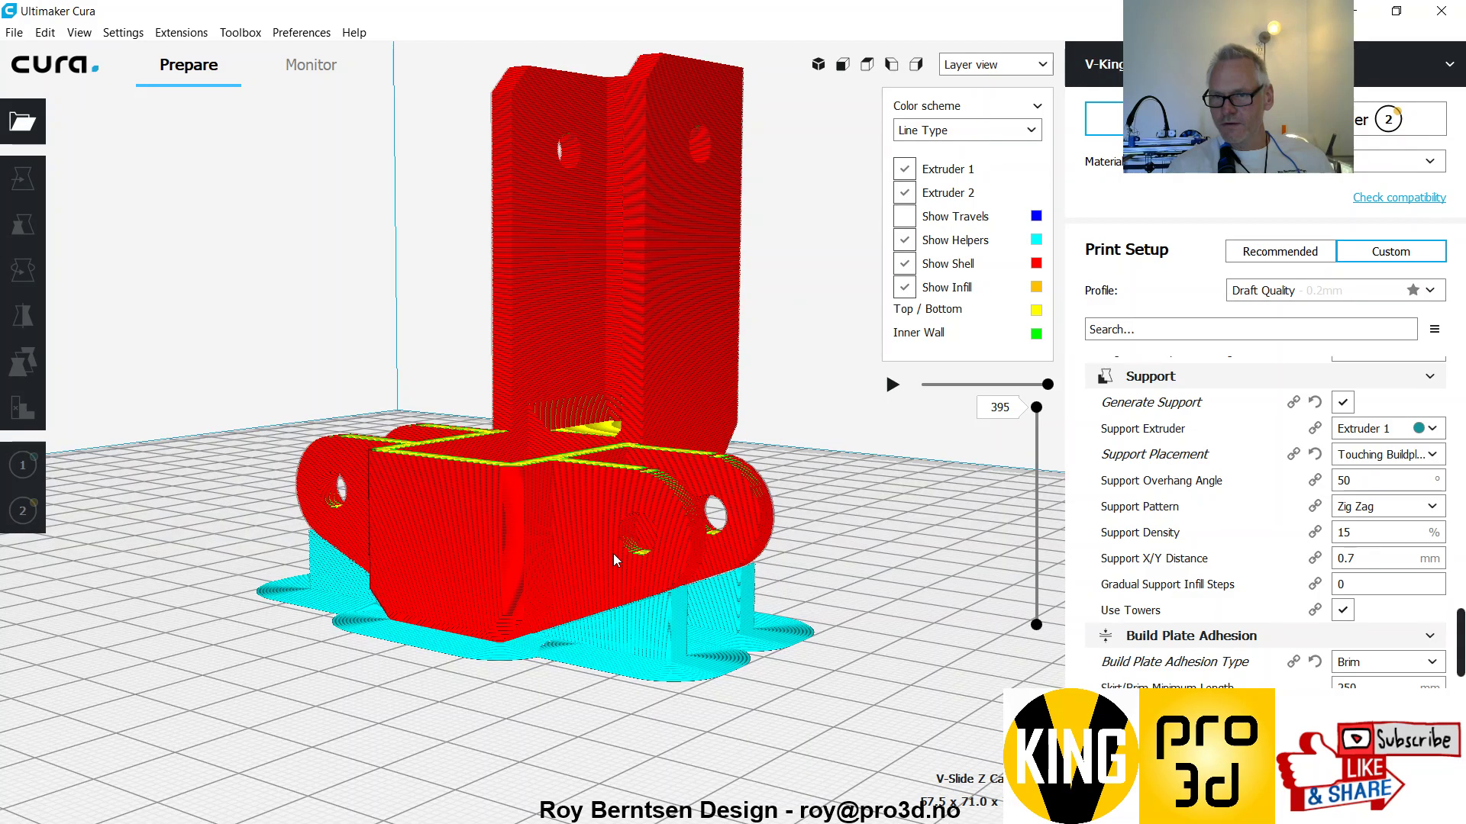
{"action": "scroll", "coordinate": [578, 627], "scroll_direction": "up", "scroll_amount": 3}
{"action": "scroll", "coordinate": [580, 658], "scroll_direction": "down", "scroll_amount": 6}
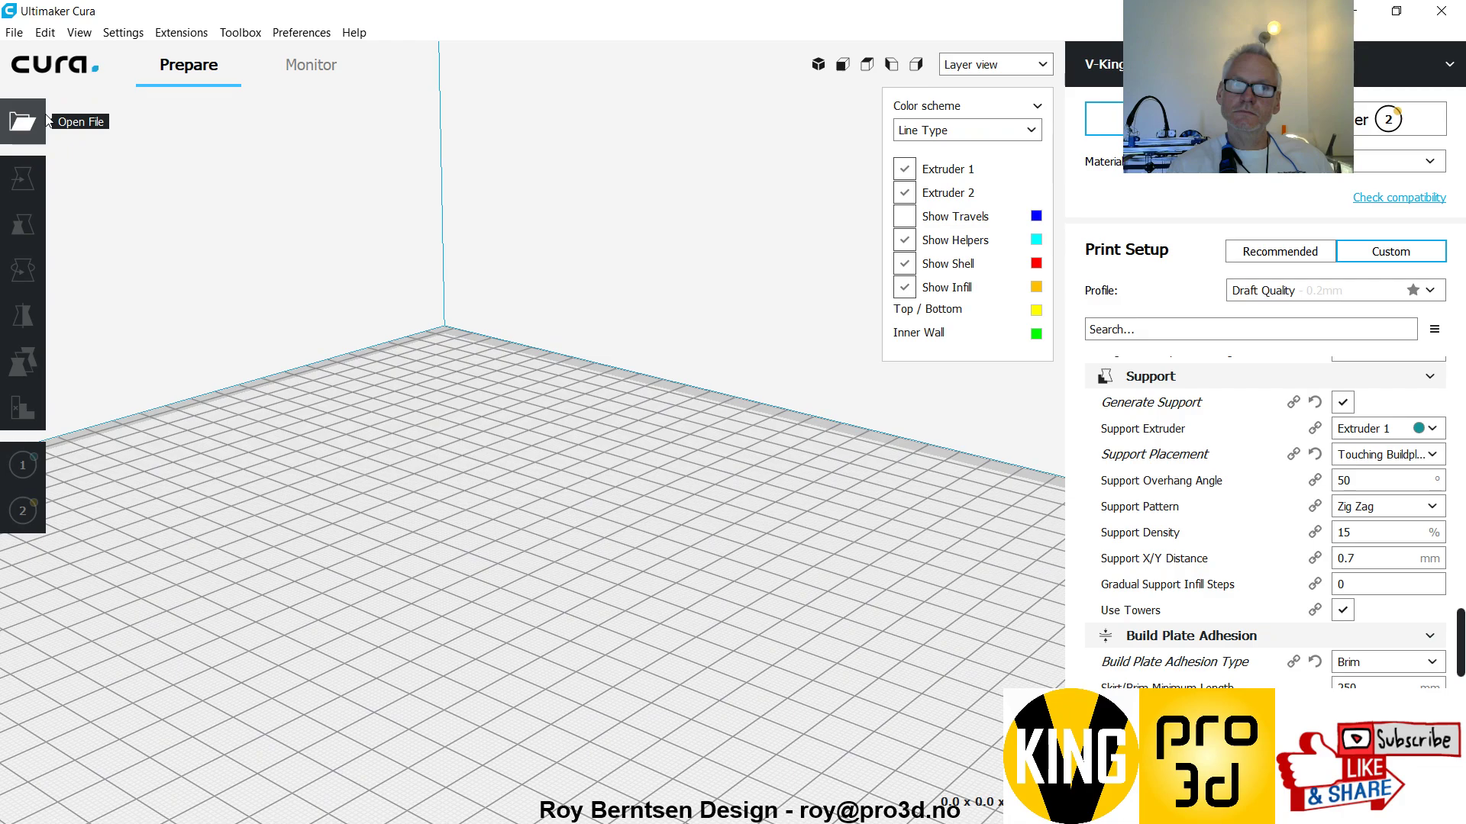
- Import V-Slide Fork.stl and V-Slide ThumbScrew M5.stl together from the Z Part Files folder
{"action": "left_click", "coordinate": [46, 120]}
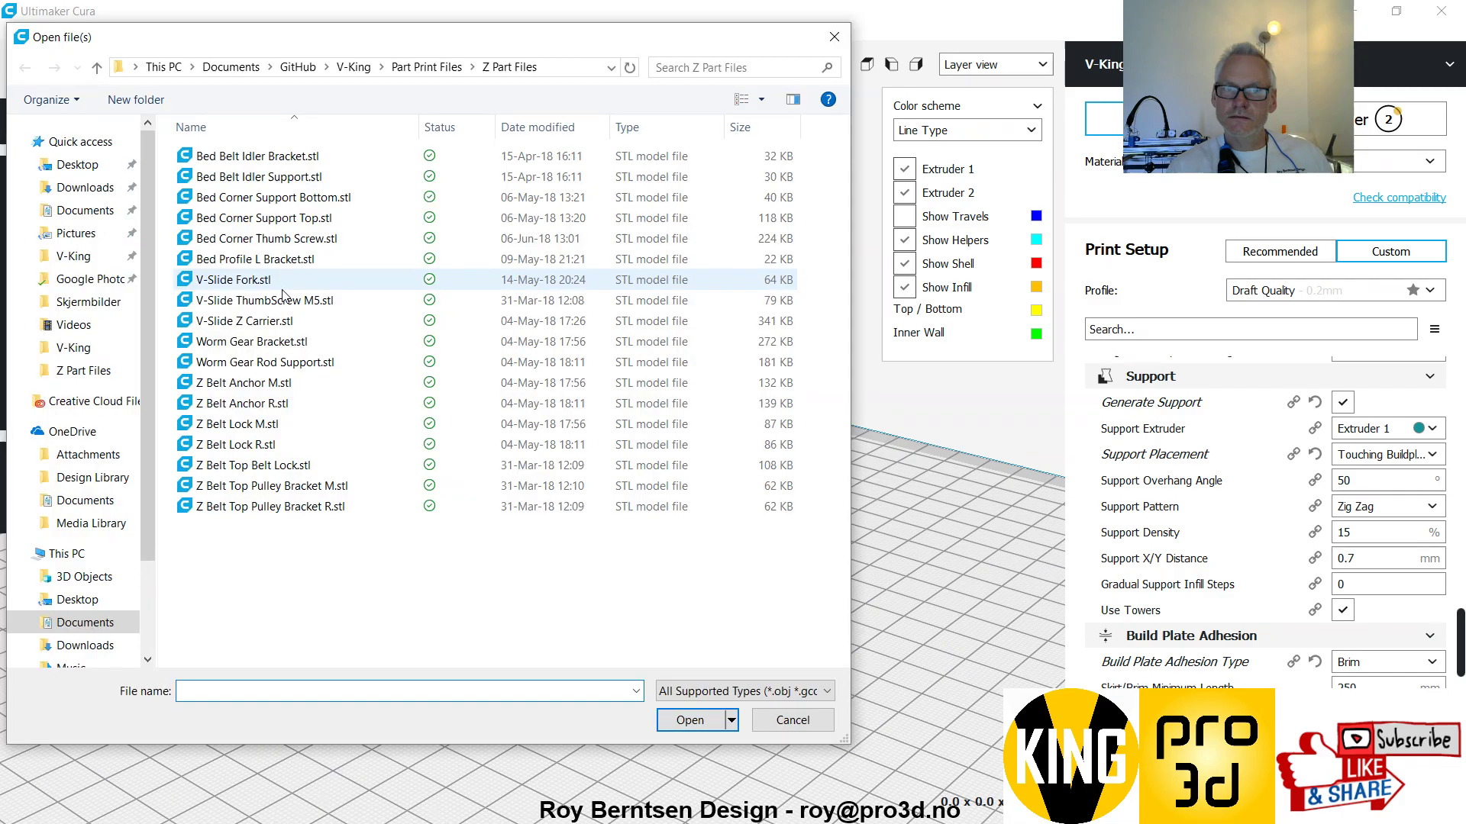
{"action": "left_click", "coordinate": [236, 279]}
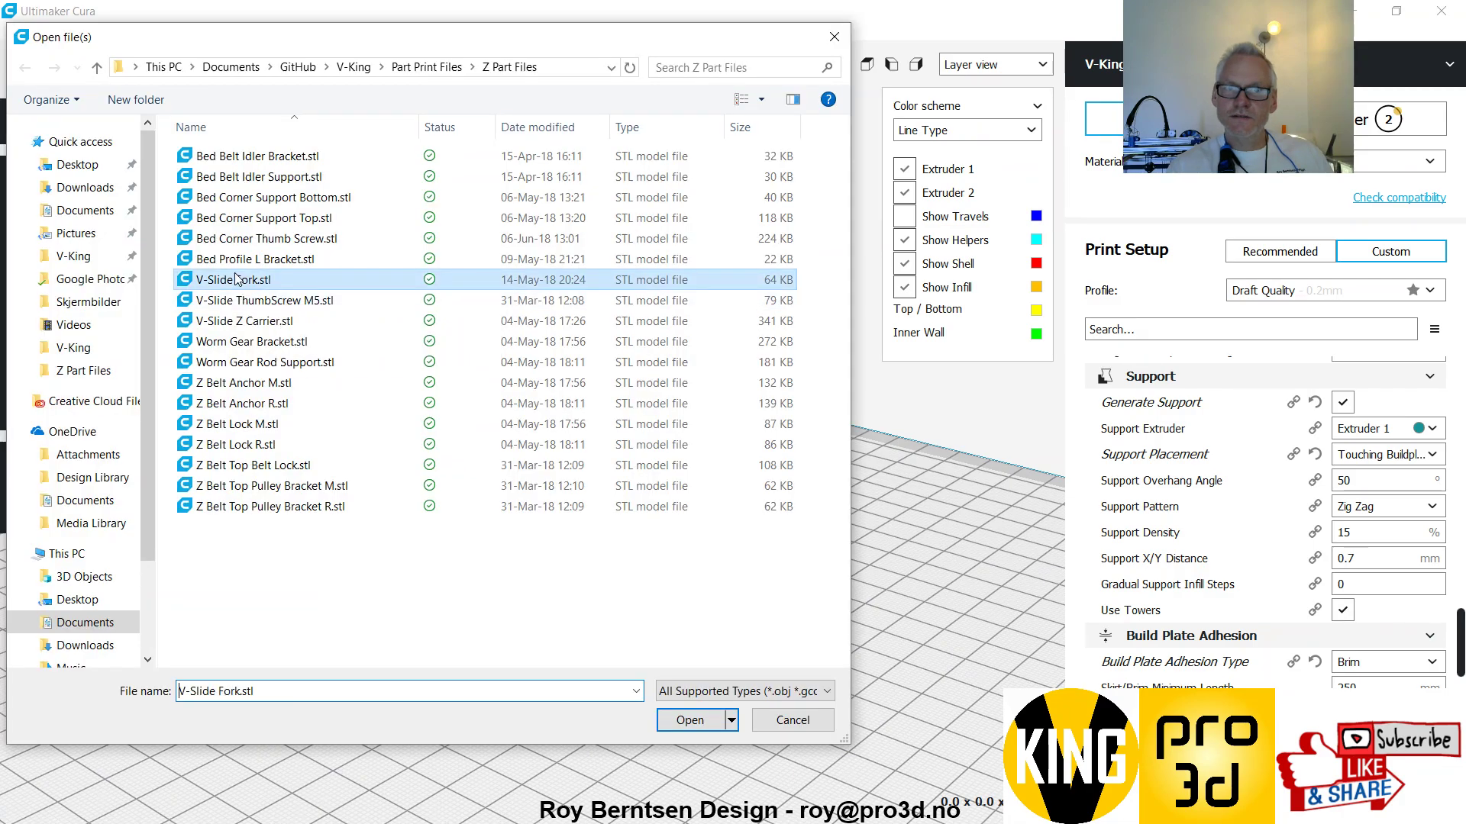
{"action": "left_click", "coordinate": [362, 306], "text": "ctrl"}
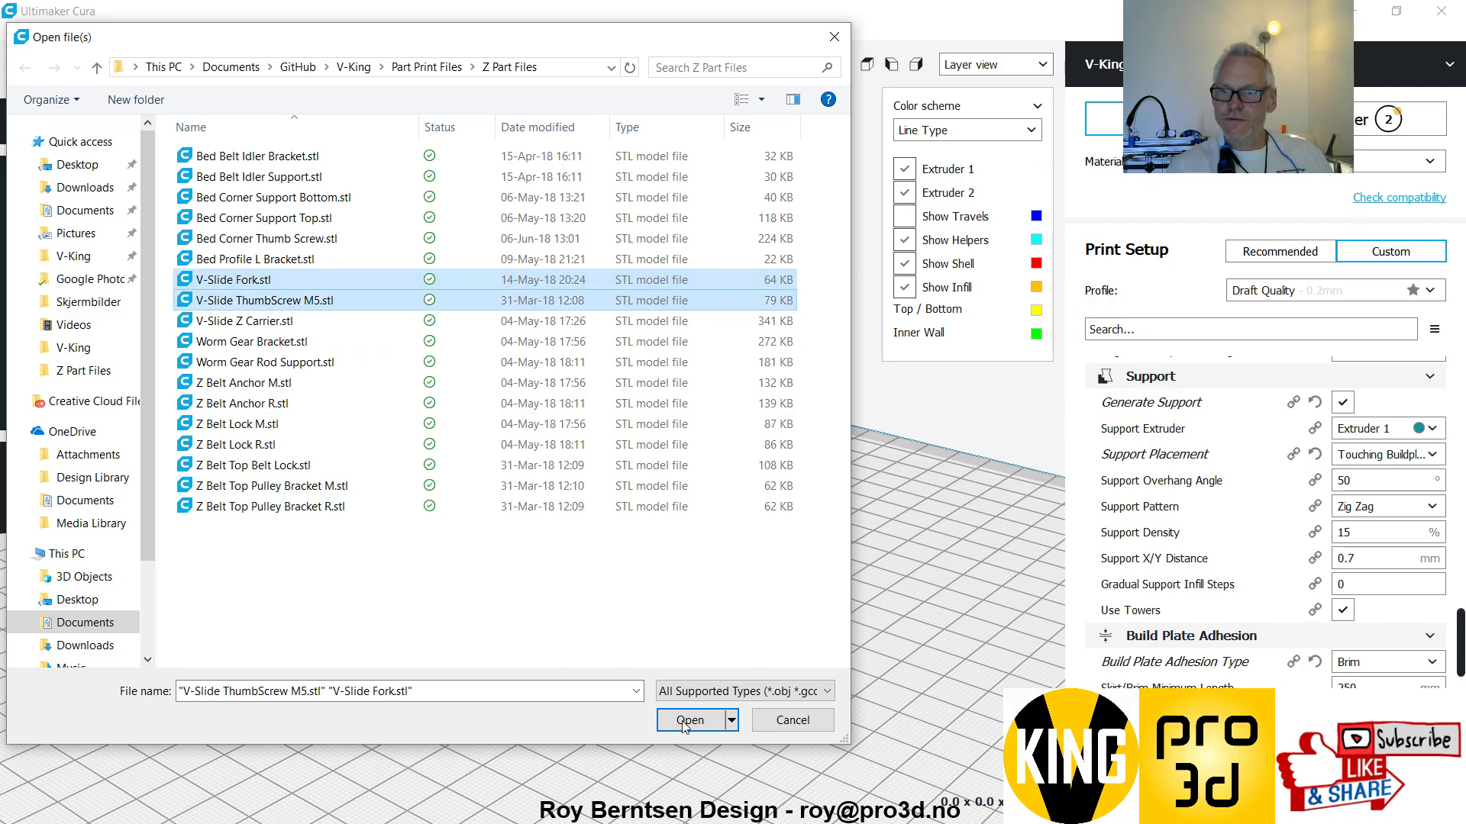
{"action": "left_click", "coordinate": [682, 722]}
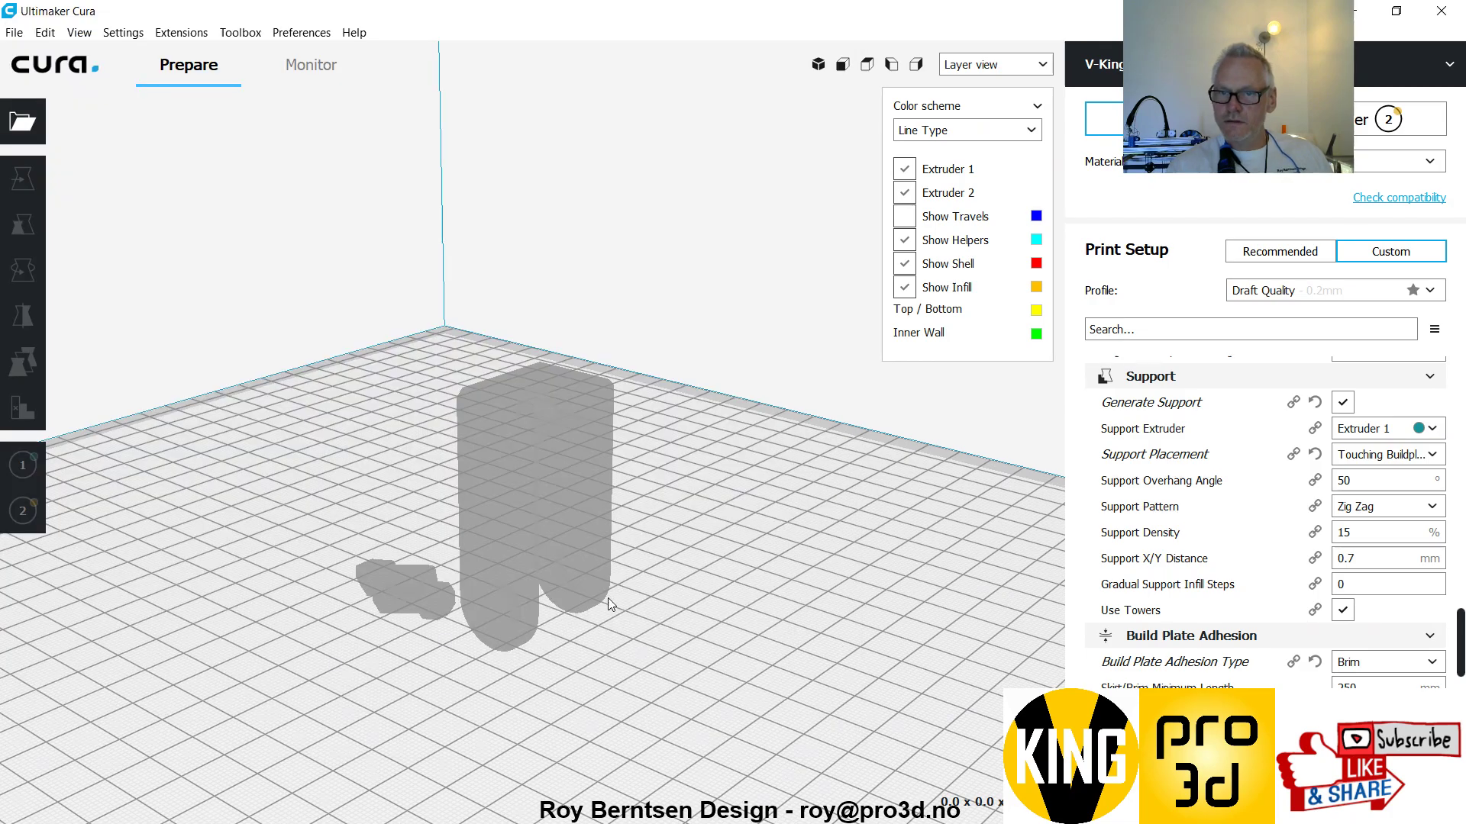
- Rotate the V-Slide Fork from standing to lying flat on its long side, and display the models in Solid view
{"action": "left_click", "coordinate": [569, 497]}
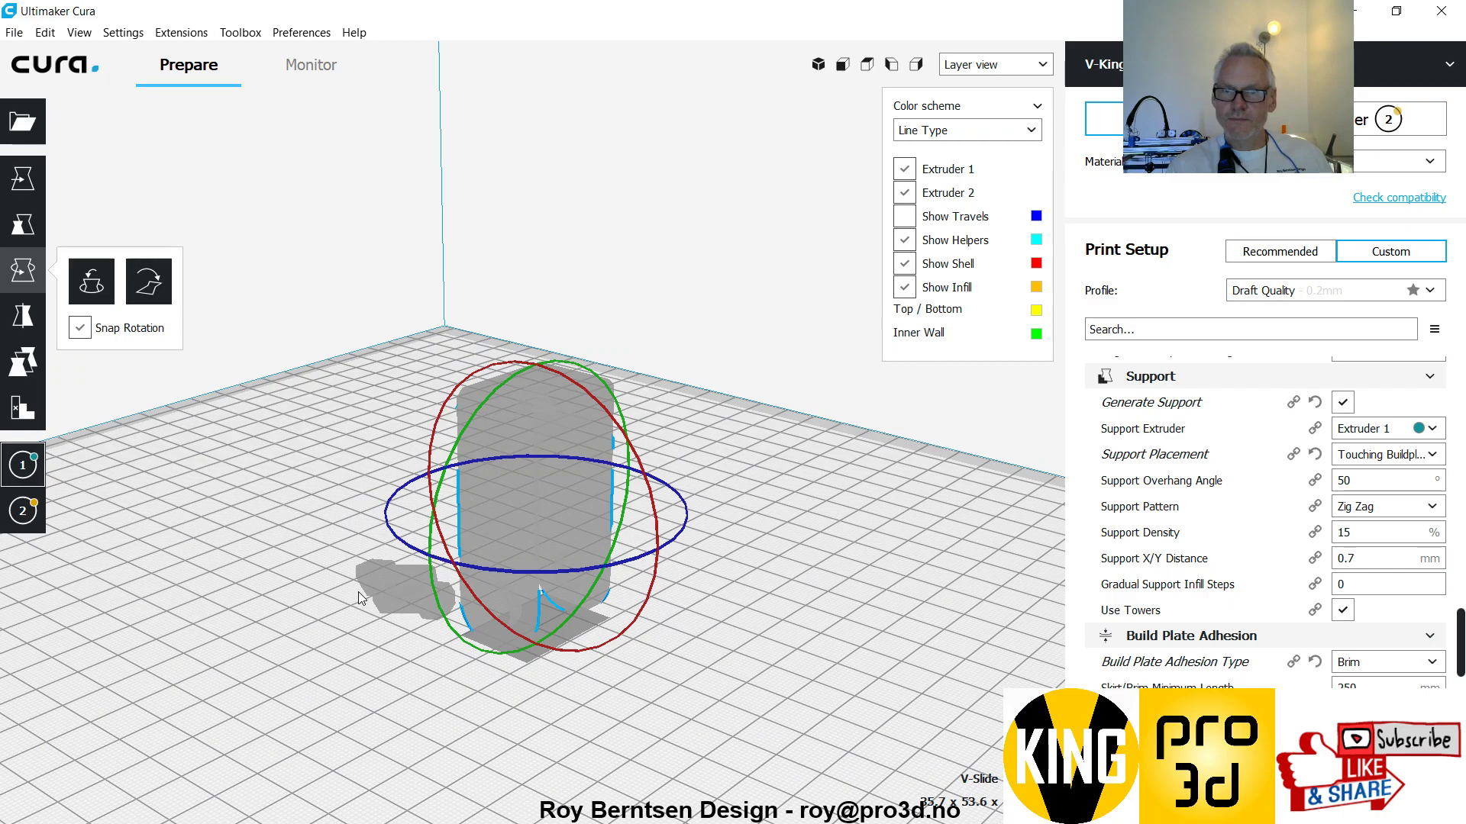
{"action": "right_click_drag", "start_coordinate": [359, 592], "coordinate": [587, 467]}
{"action": "left_click_drag", "start_coordinate": [588, 432], "coordinate": [585, 766]}
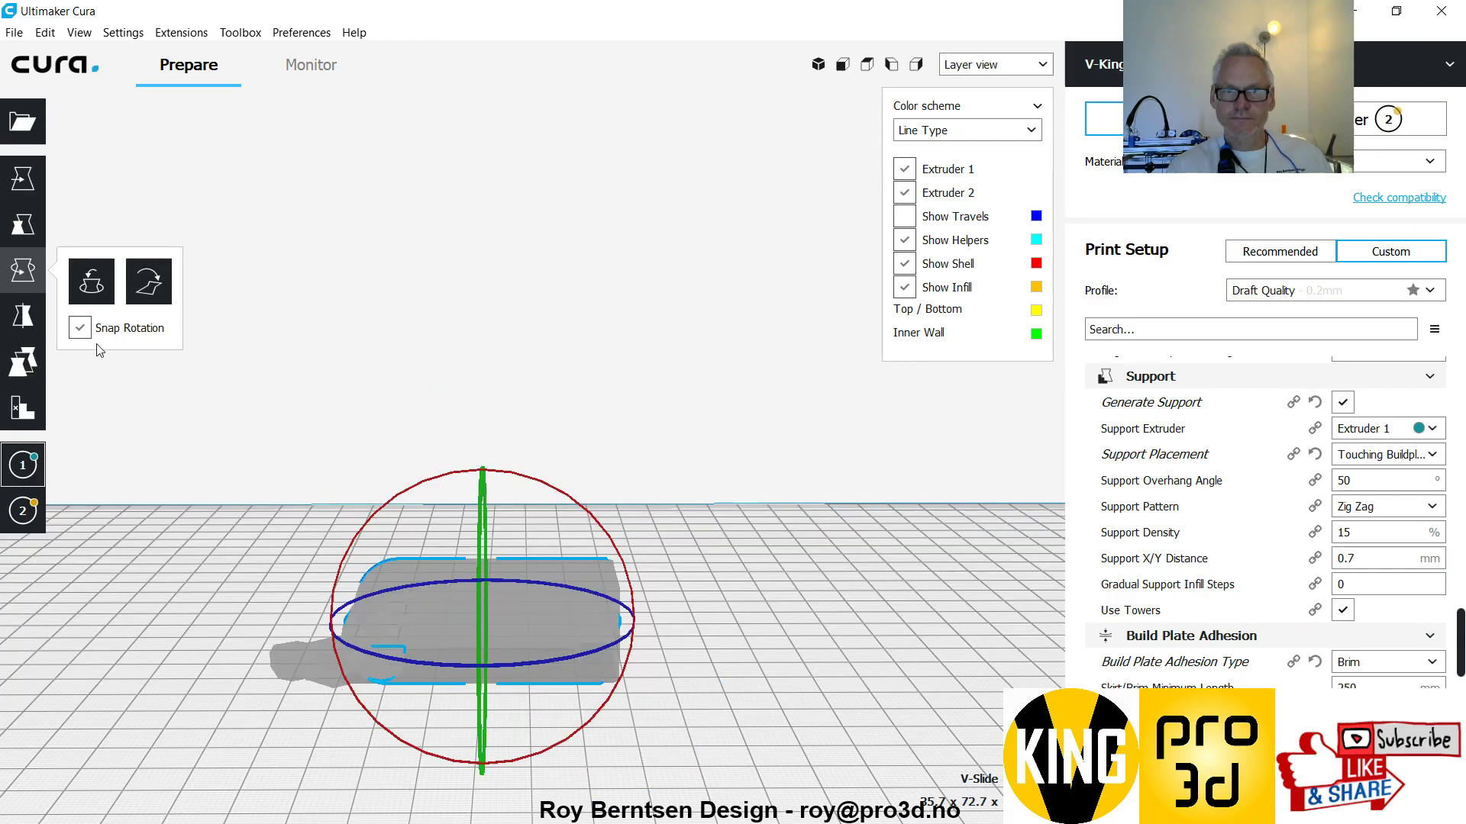
{"action": "left_click", "coordinate": [975, 67]}
{"action": "left_click", "coordinate": [967, 84]}
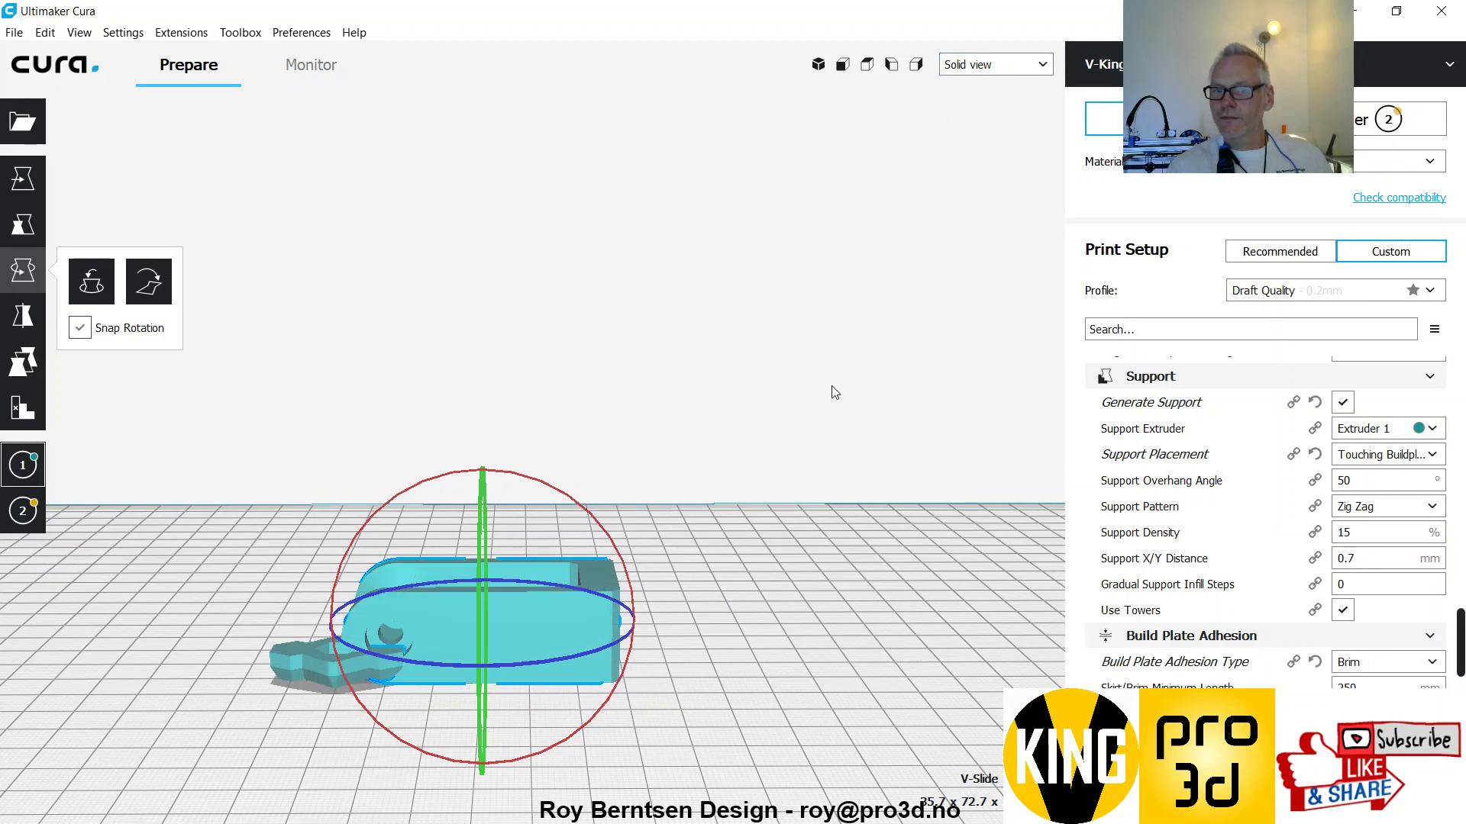
{"action": "left_click", "coordinate": [778, 541]}
{"action": "right_click_drag", "start_coordinate": [779, 540], "coordinate": [776, 613]}
- Flip the V-Slide ThumbScrew over so that its hexagonal nut pocket faces the build plate
{"action": "left_click", "coordinate": [348, 698]}
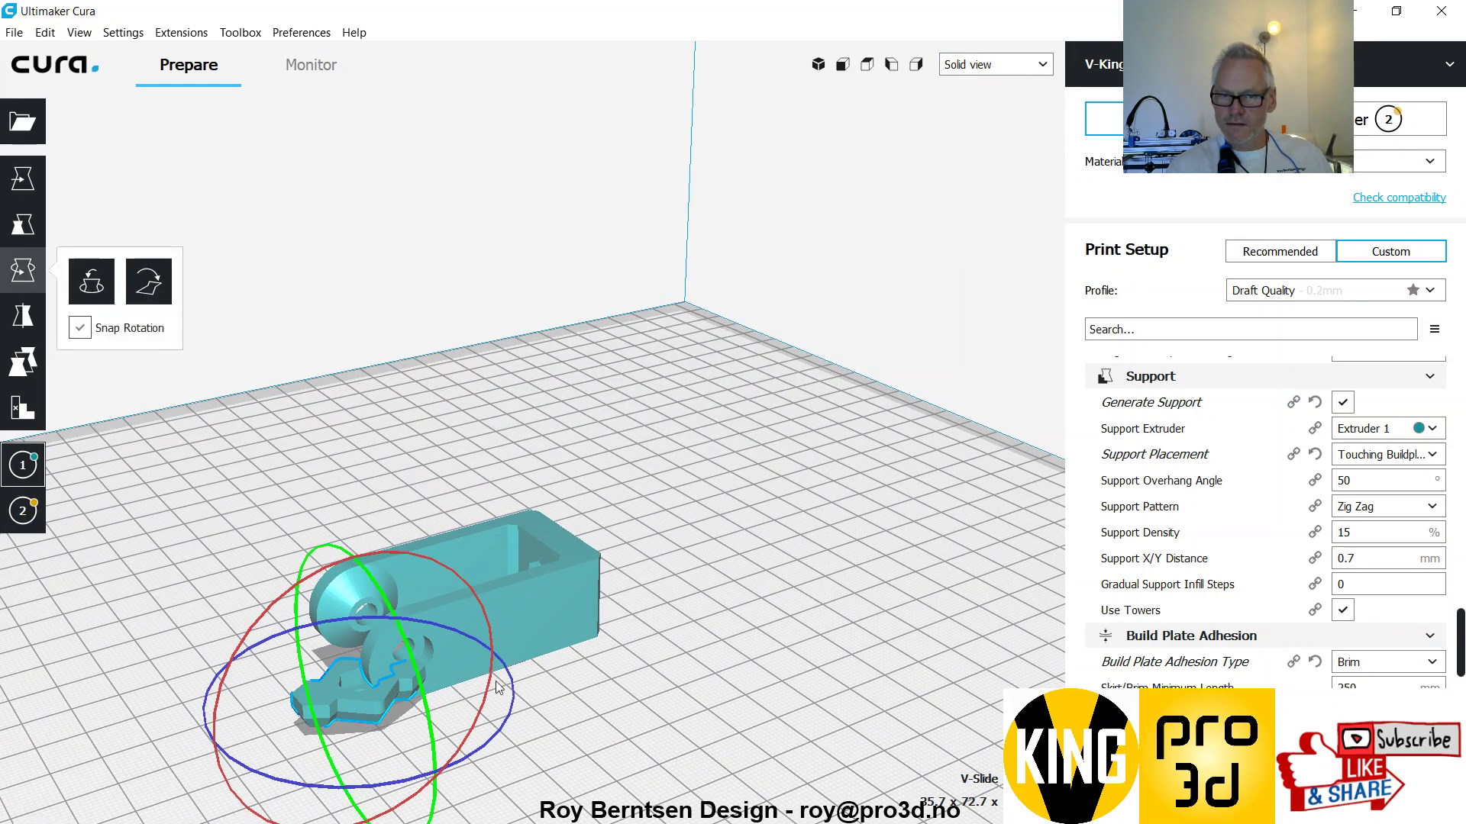
{"action": "middle_click_drag", "start_coordinate": [658, 661], "coordinate": [786, 494]}
{"action": "right_click_drag", "start_coordinate": [637, 652], "coordinate": [922, 596]}
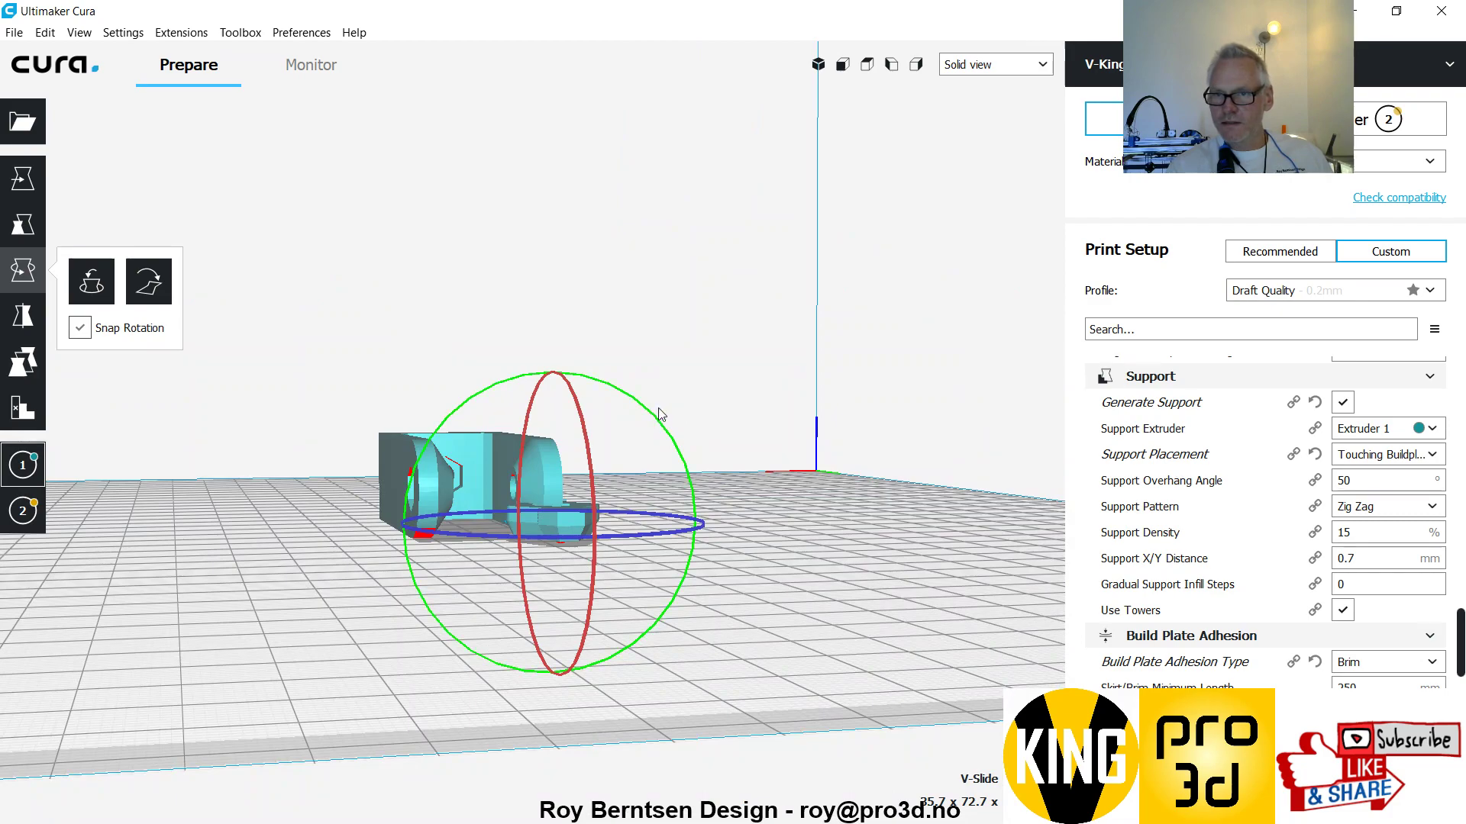
{"action": "left_click_drag", "start_coordinate": [656, 417], "coordinate": [482, 627]}
{"action": "left_click", "coordinate": [817, 623]}
{"action": "right_click_drag", "start_coordinate": [817, 623], "coordinate": [611, 637]}
{"action": "right_click", "coordinate": [611, 637]}
{"action": "left_click", "coordinate": [688, 677]}
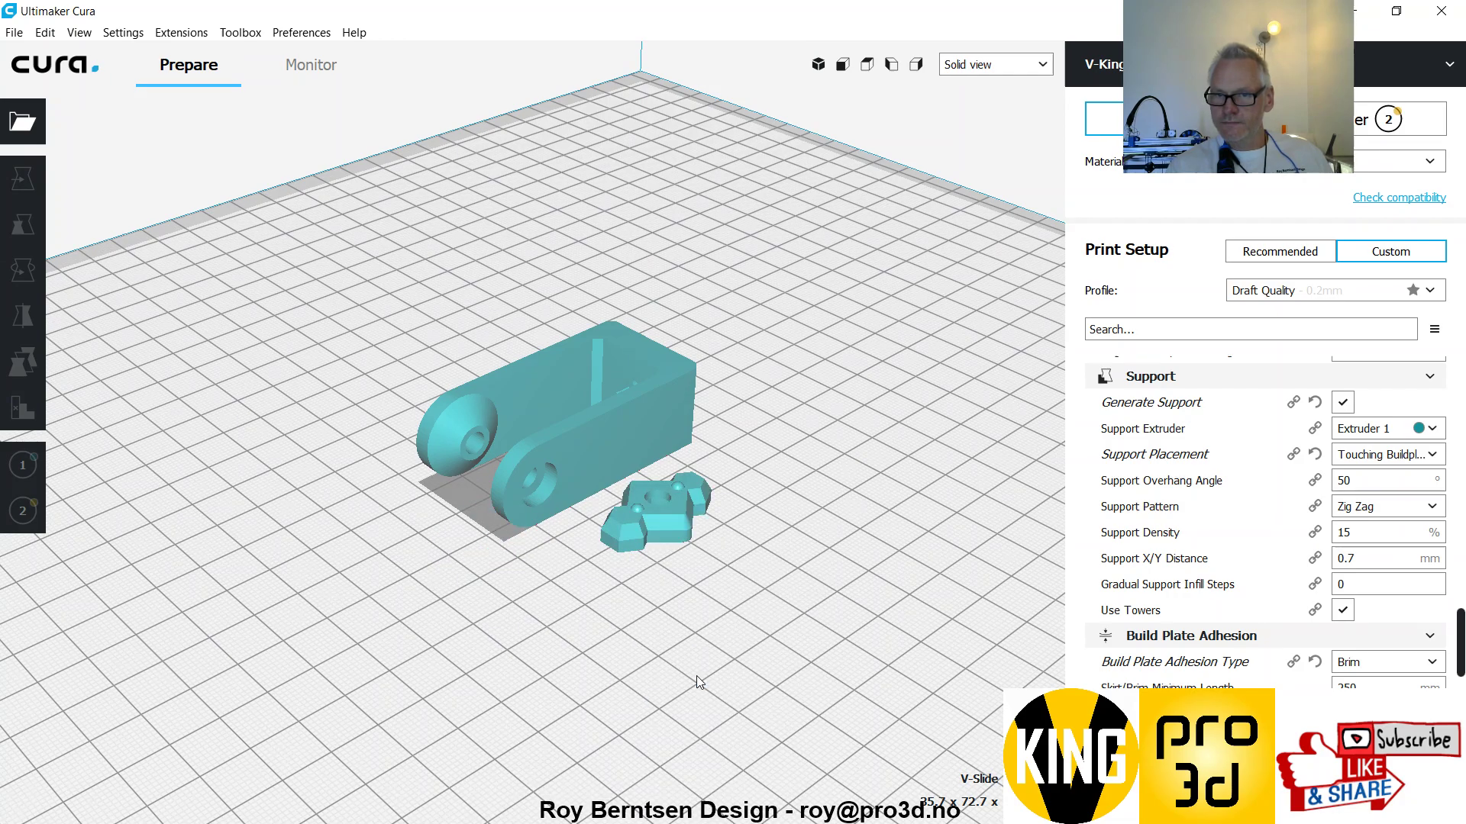
- Preview both parts in Layer view and examine the brim and the support inside the thumbscrew's nut pocket from below
{"action": "scroll", "coordinate": [782, 410], "scroll_direction": "up", "scroll_amount": 3}
{"action": "middle_click_drag", "start_coordinate": [780, 407], "coordinate": [709, 416]}
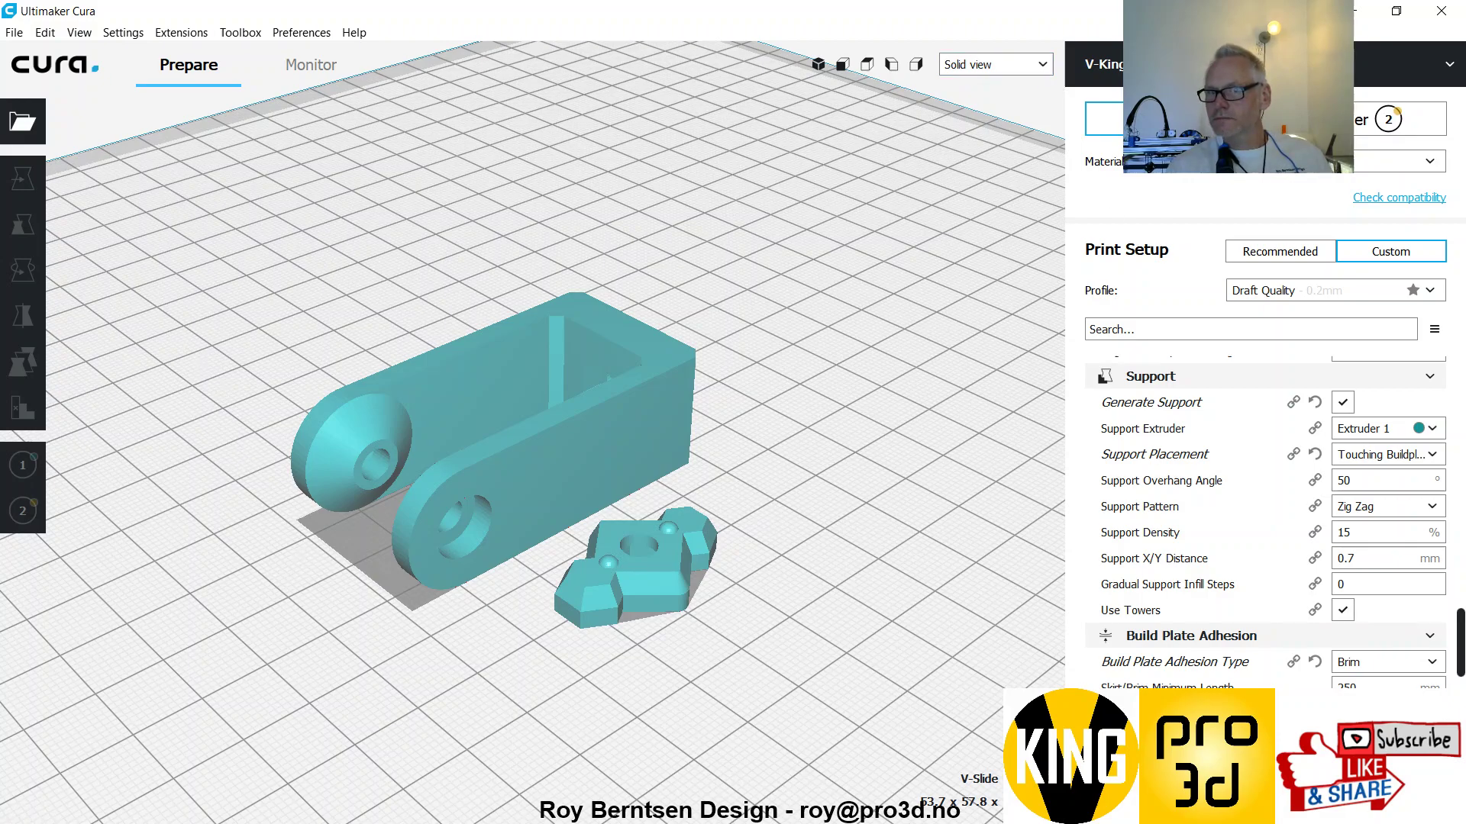
{"action": "left_click", "coordinate": [1044, 67]}
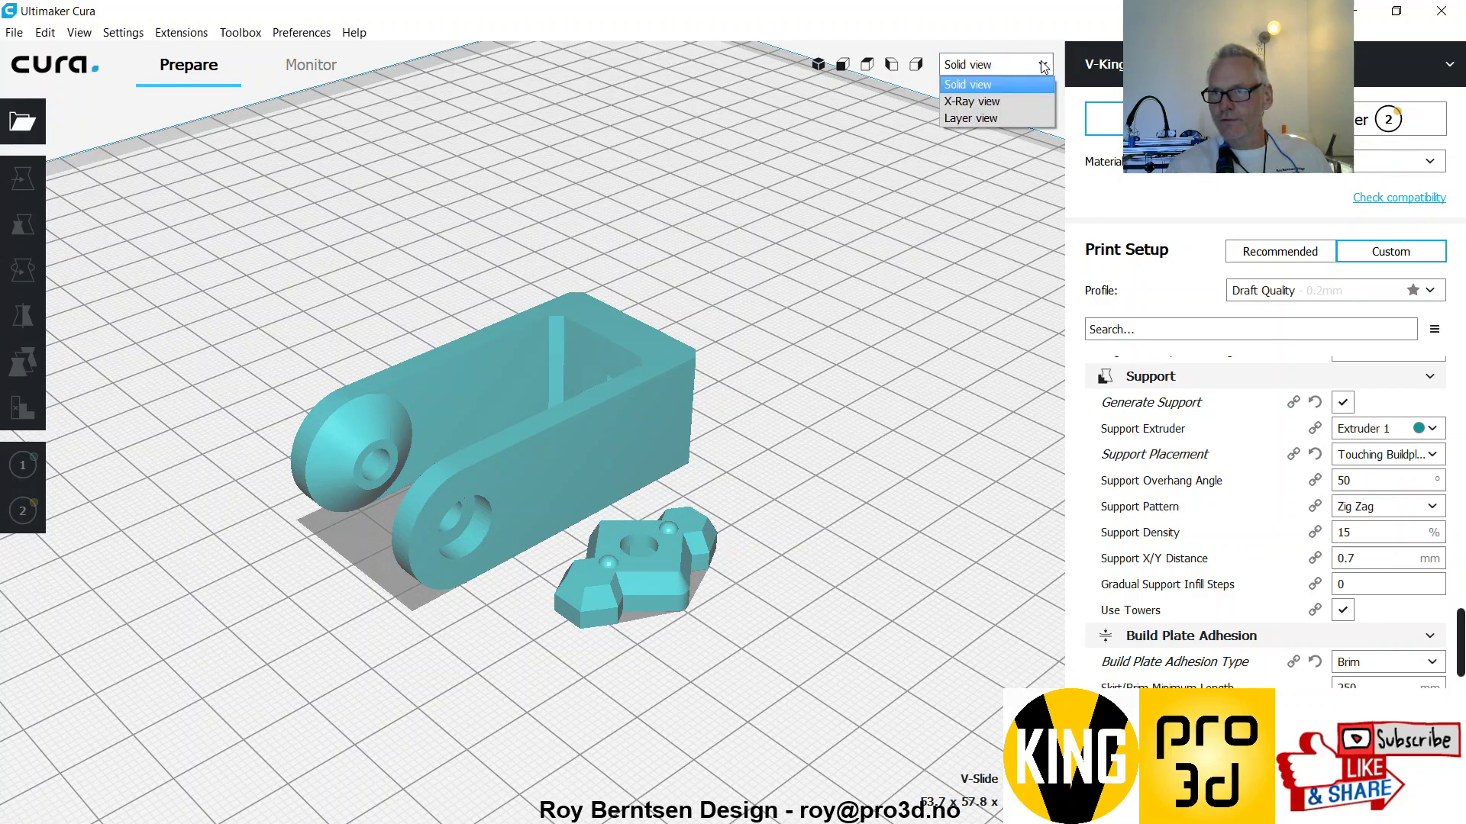
{"action": "left_click", "coordinate": [992, 123]}
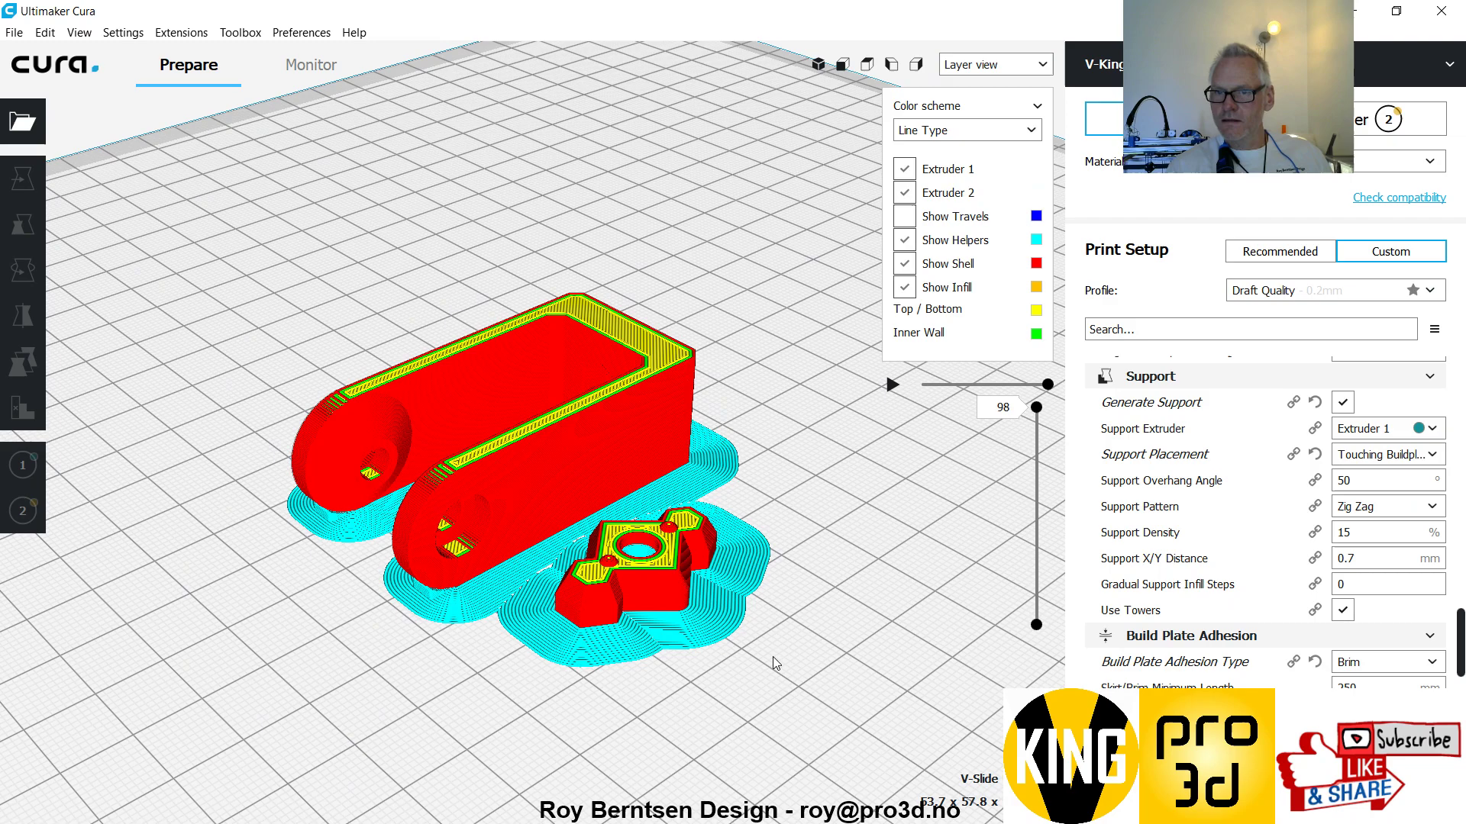
{"action": "scroll", "coordinate": [784, 507], "scroll_direction": "up", "scroll_amount": 10}
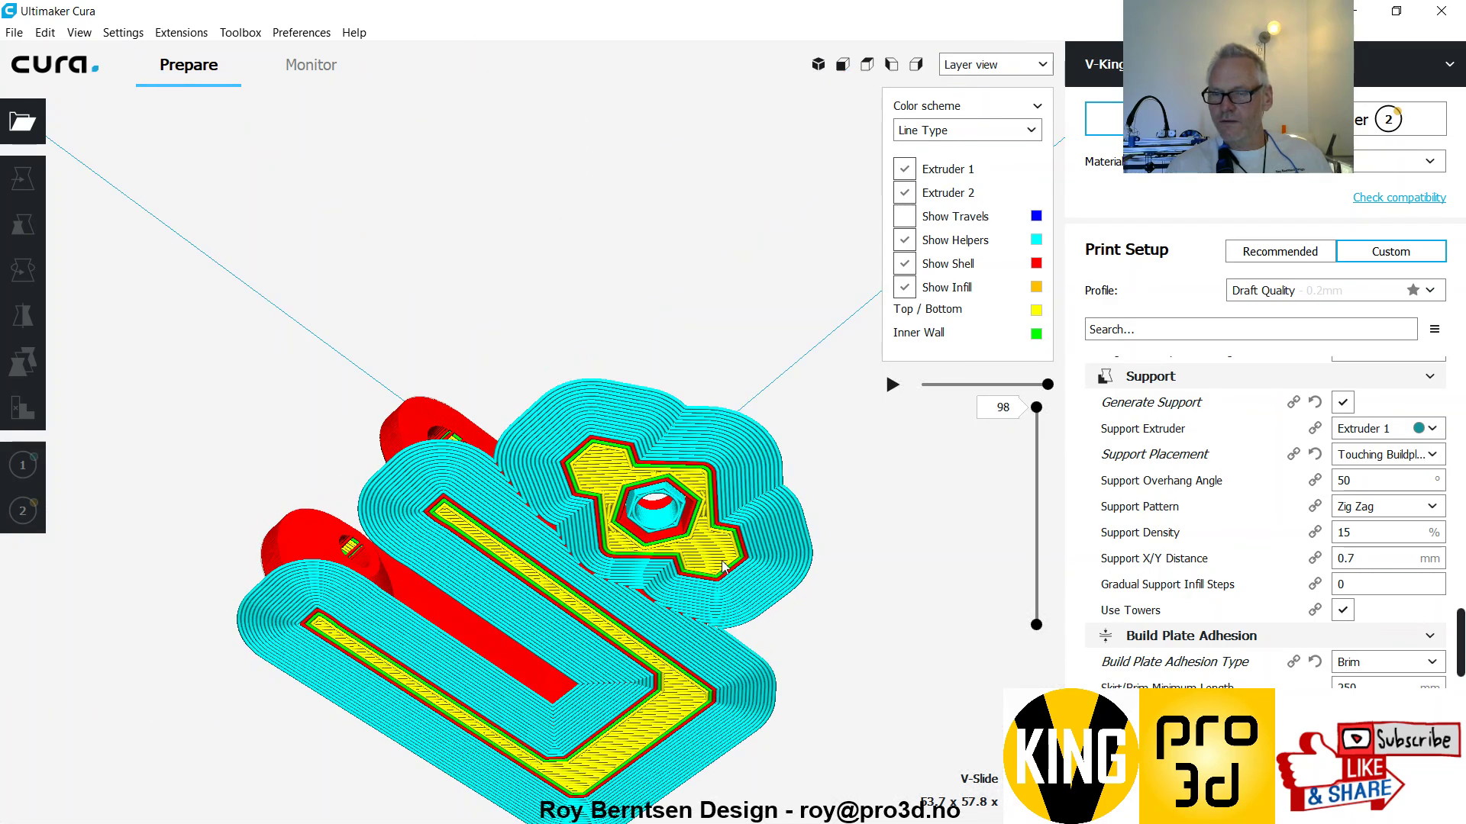
{"action": "scroll", "coordinate": [697, 448], "scroll_direction": "up", "scroll_amount": 5}
{"action": "scroll", "coordinate": [697, 448], "scroll_direction": "up", "scroll_amount": 3}
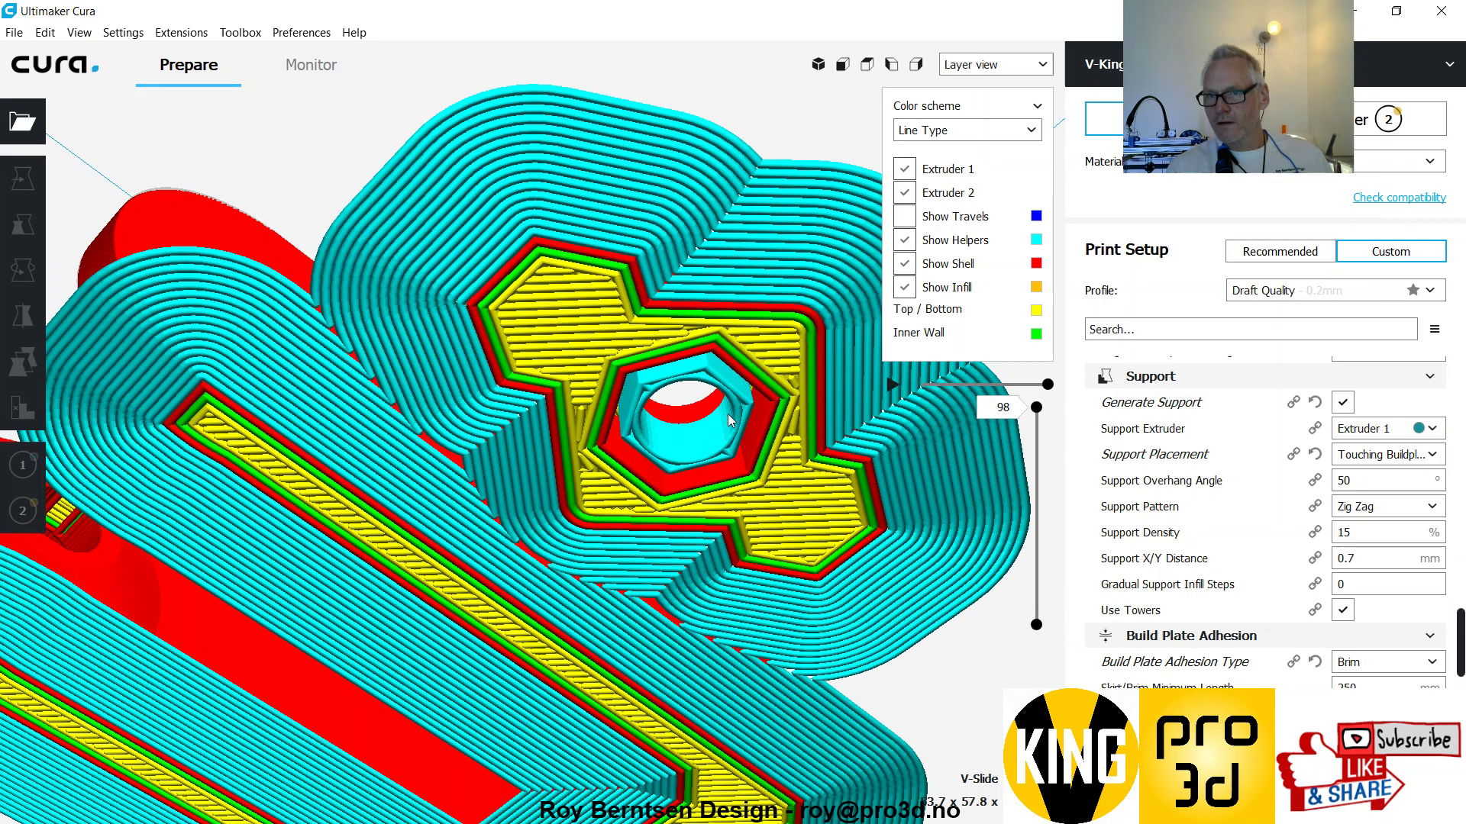
{"action": "middle_click_drag", "start_coordinate": [697, 448], "coordinate": [766, 279]}
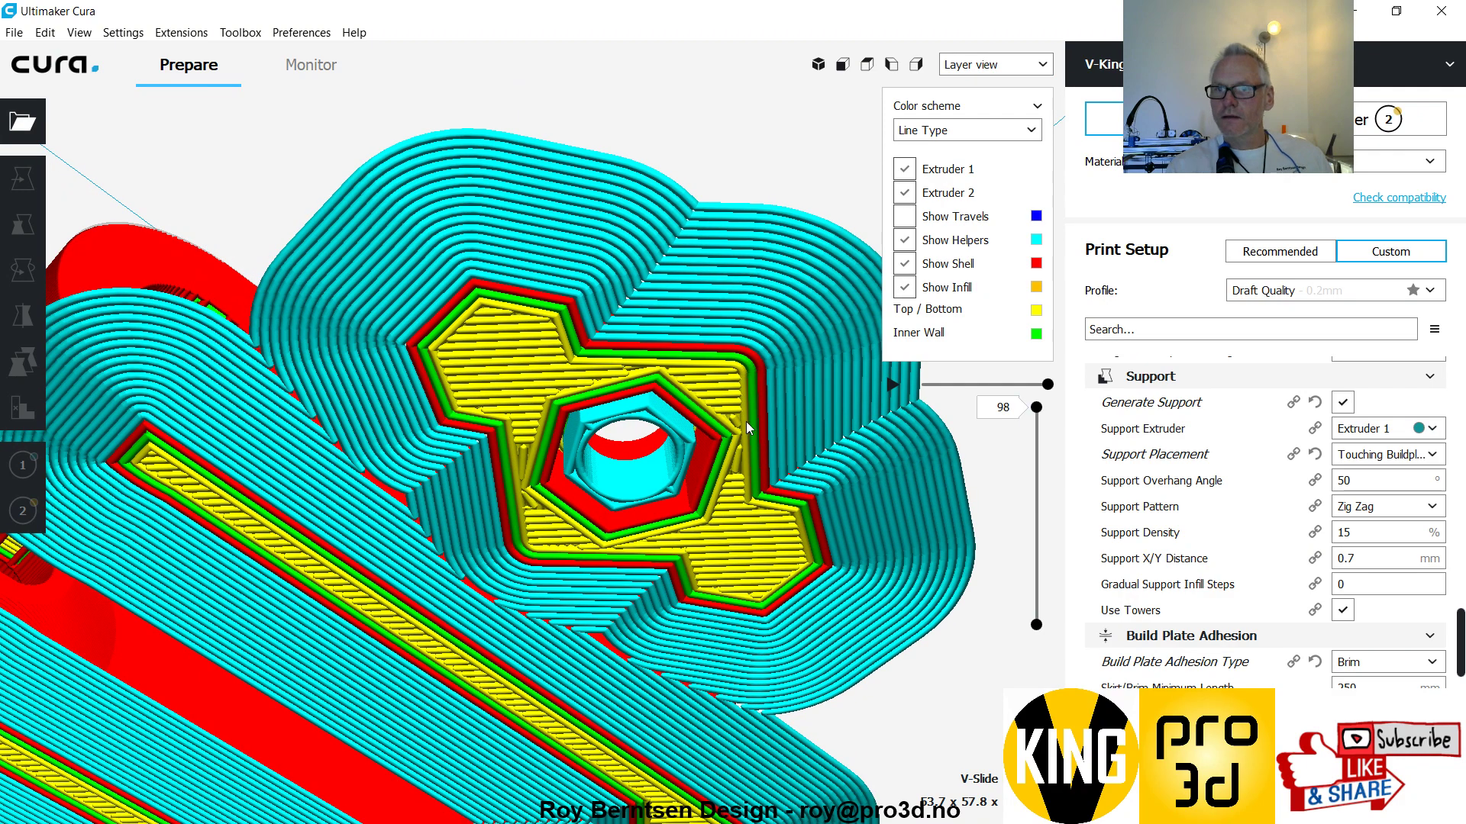
{"action": "scroll", "coordinate": [744, 421], "scroll_direction": "down", "scroll_amount": 15}
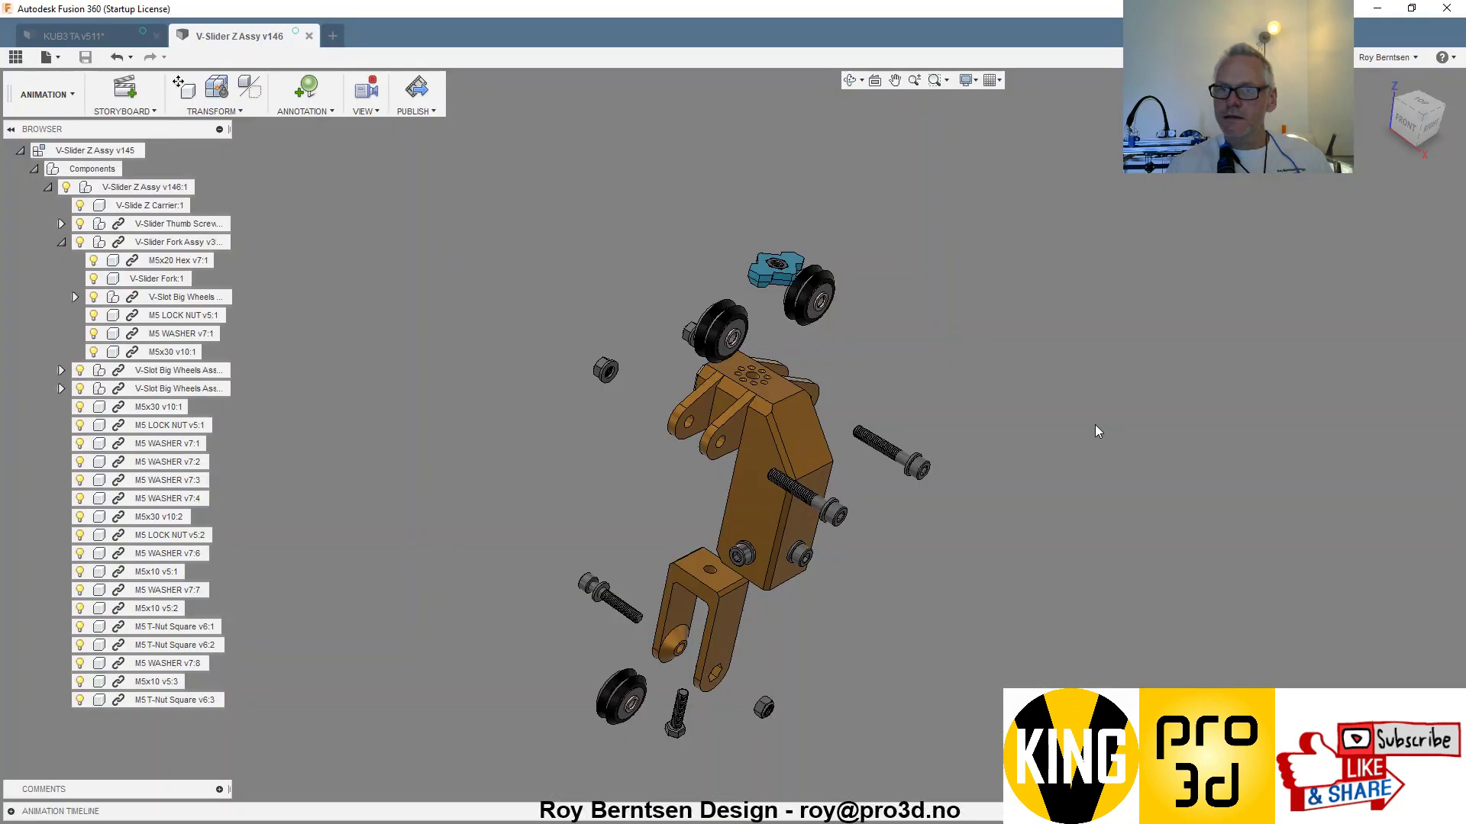
- Switch to Fusion 360 and restore the two V-Slot Big Wheels assemblies to their home positions in the V-Slide Z Carrier
{"action": "middle_click_drag", "start_coordinate": [1053, 477], "coordinate": [1182, 484], "text": "shift"}
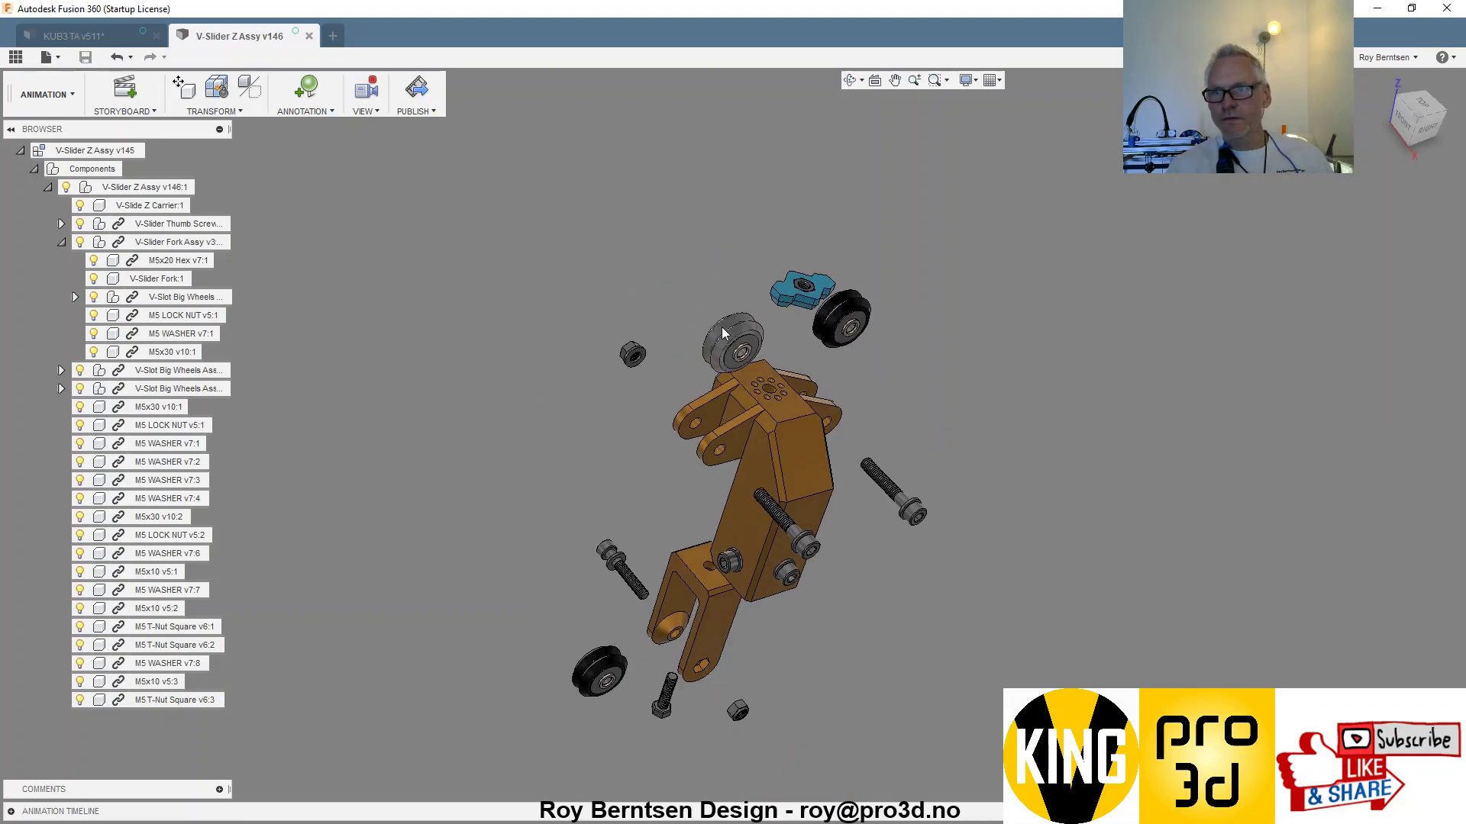
{"action": "left_click", "coordinate": [107, 371]}
{"action": "left_click", "coordinate": [102, 390], "text": "ctrl"}
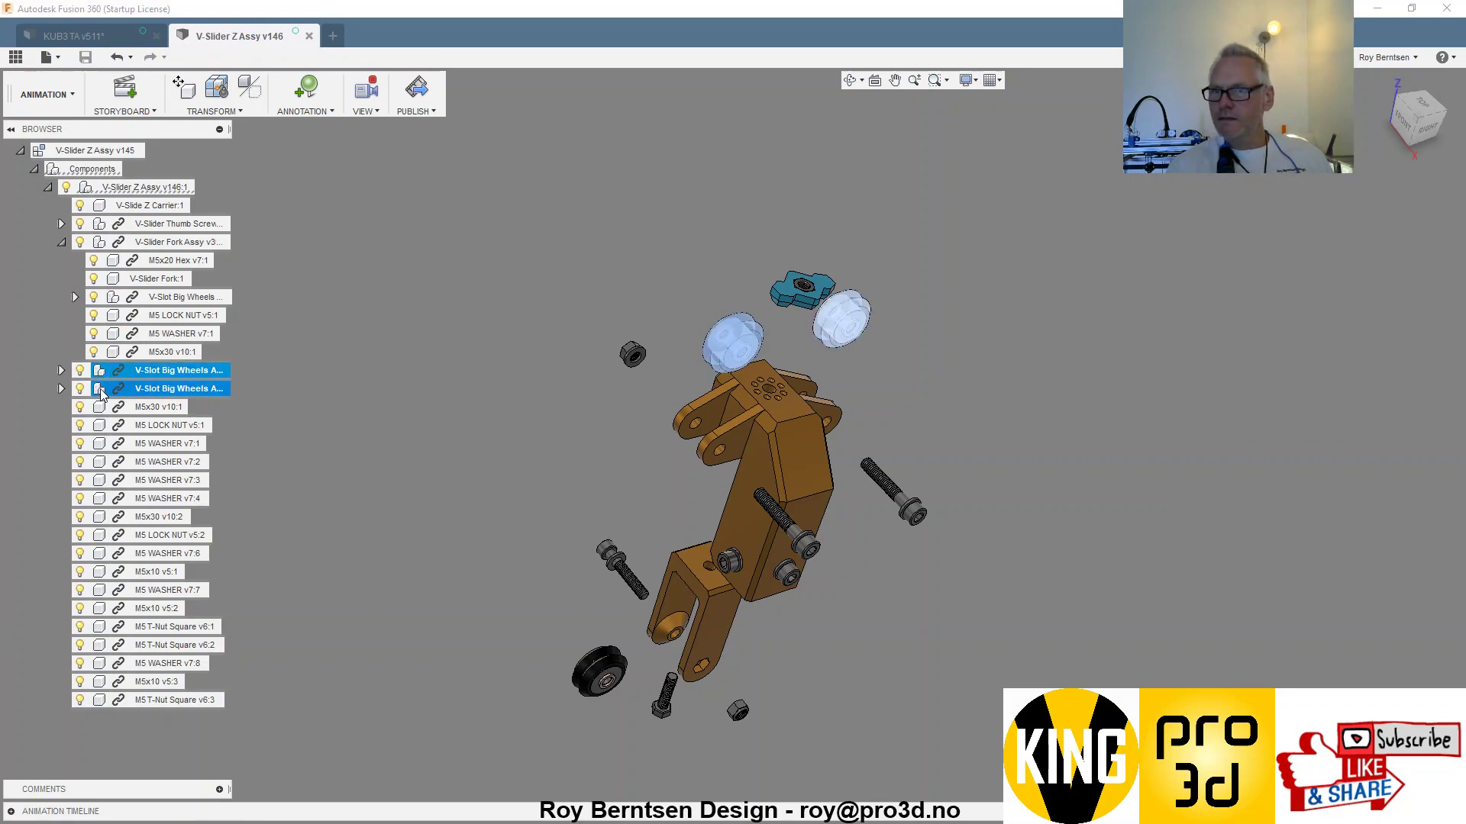
{"action": "right_click", "coordinate": [102, 391]}
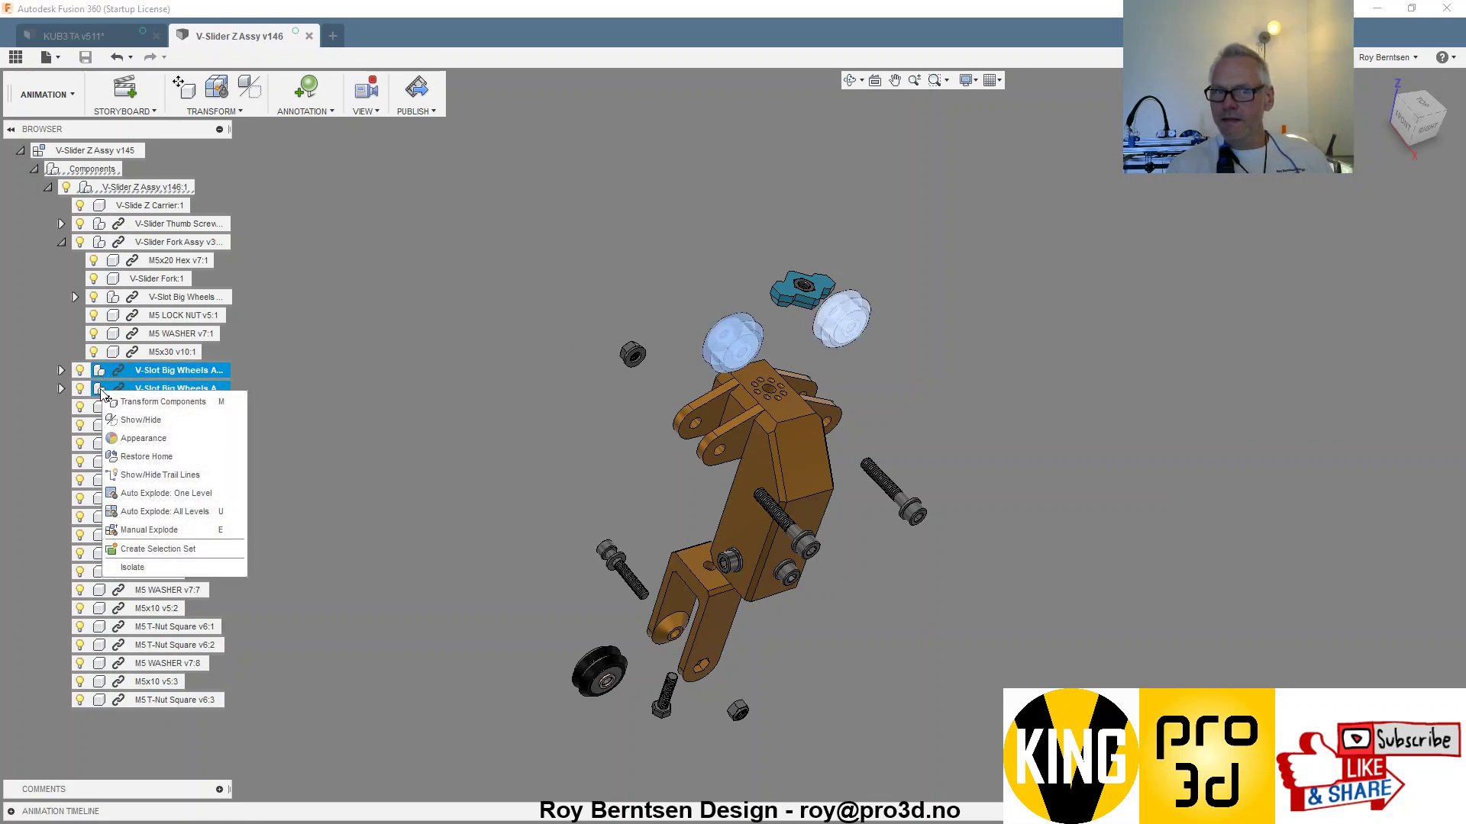
{"action": "left_click", "coordinate": [145, 456]}
{"action": "left_click", "coordinate": [790, 443]}
- Examine how both wheels and their spacers sit between the carrier's arms, from several sides
{"action": "scroll", "coordinate": [790, 442], "scroll_direction": "up", "scroll_amount": 5}
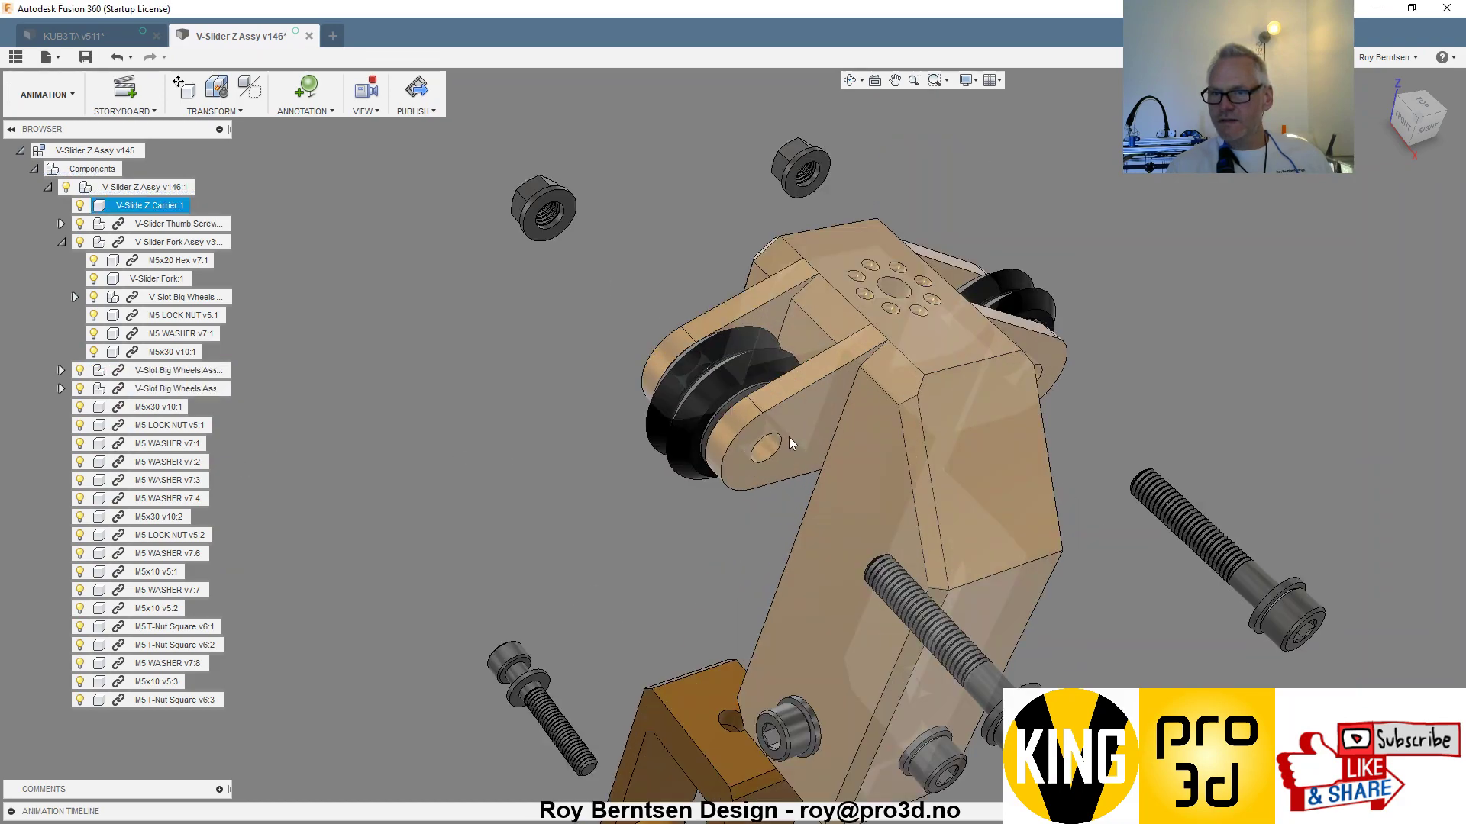
{"action": "middle_click_drag", "start_coordinate": [772, 439], "coordinate": [817, 461], "text": "shift"}
{"action": "scroll", "coordinate": [743, 442], "scroll_direction": "up", "scroll_amount": 6}
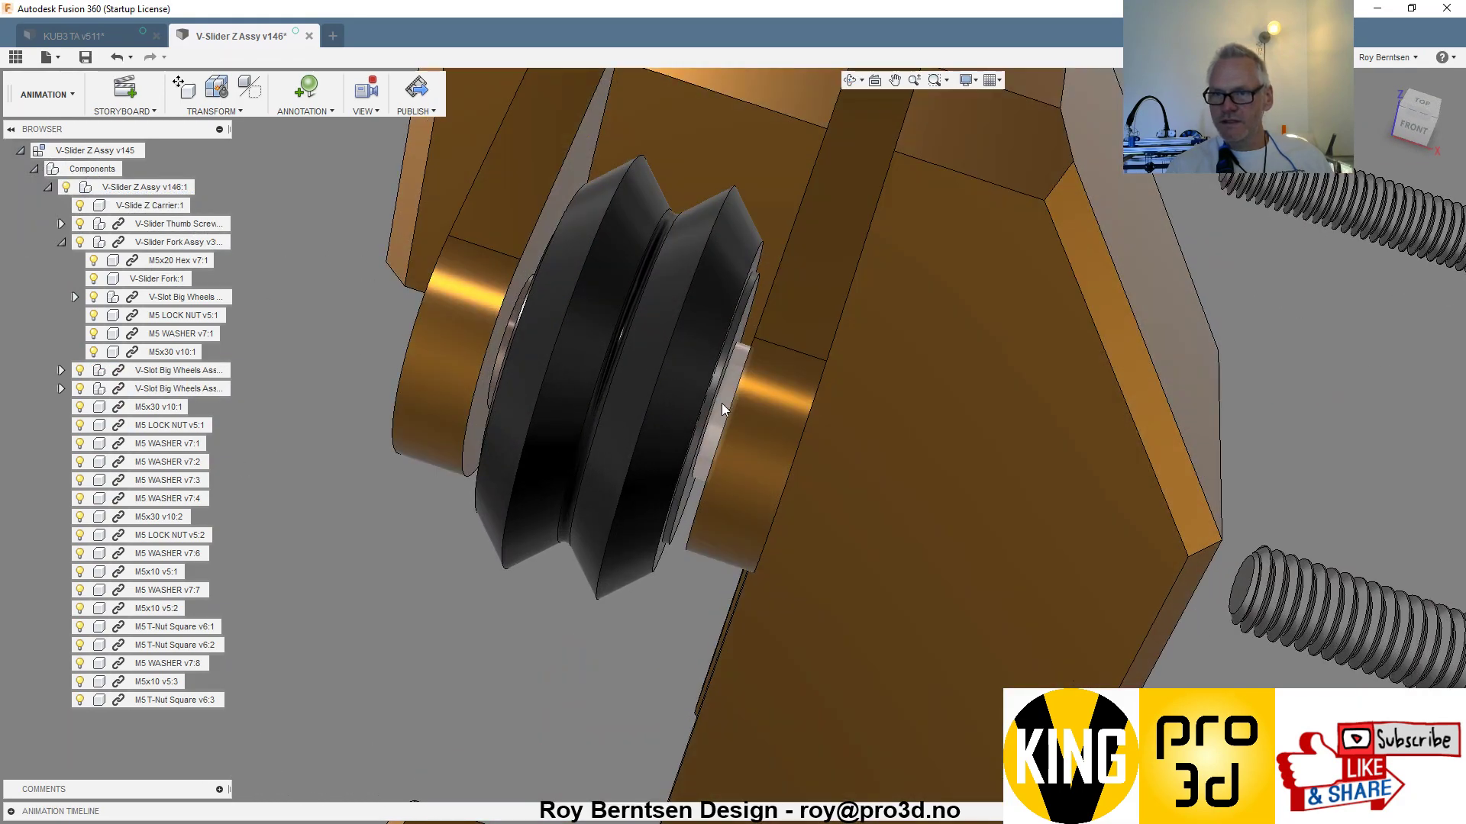
{"action": "left_click", "coordinate": [721, 405]}
{"action": "middle_click_drag", "start_coordinate": [633, 394], "coordinate": [510, 349], "text": "shift"}
{"action": "scroll", "coordinate": [487, 340], "scroll_direction": "down", "scroll_amount": 8}
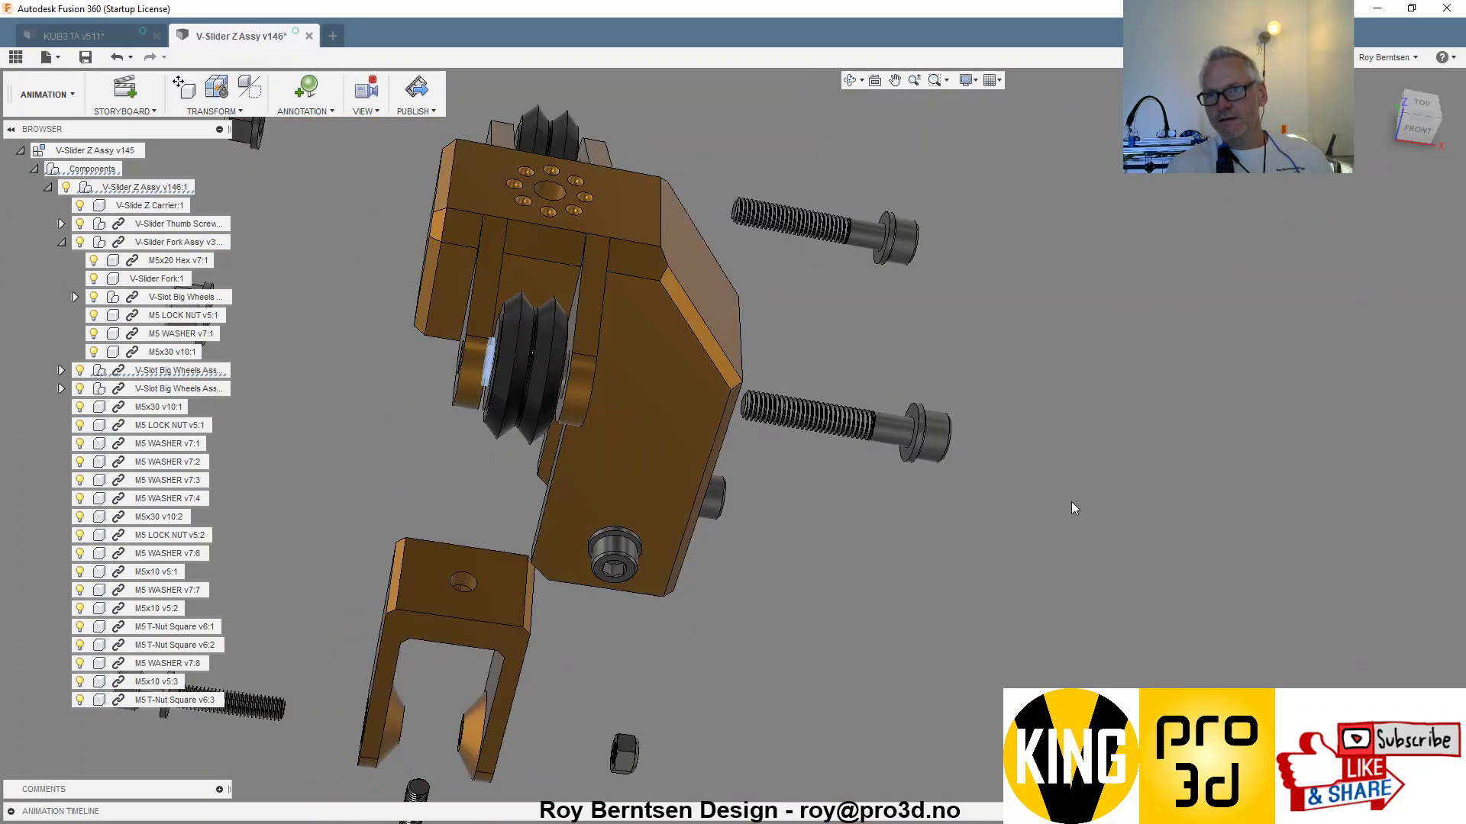
{"action": "left_click", "coordinate": [1052, 542]}
{"action": "middle_click_drag", "start_coordinate": [1052, 544], "coordinate": [847, 551], "text": "shift"}
{"action": "scroll", "coordinate": [752, 528], "scroll_direction": "down", "scroll_amount": 4}
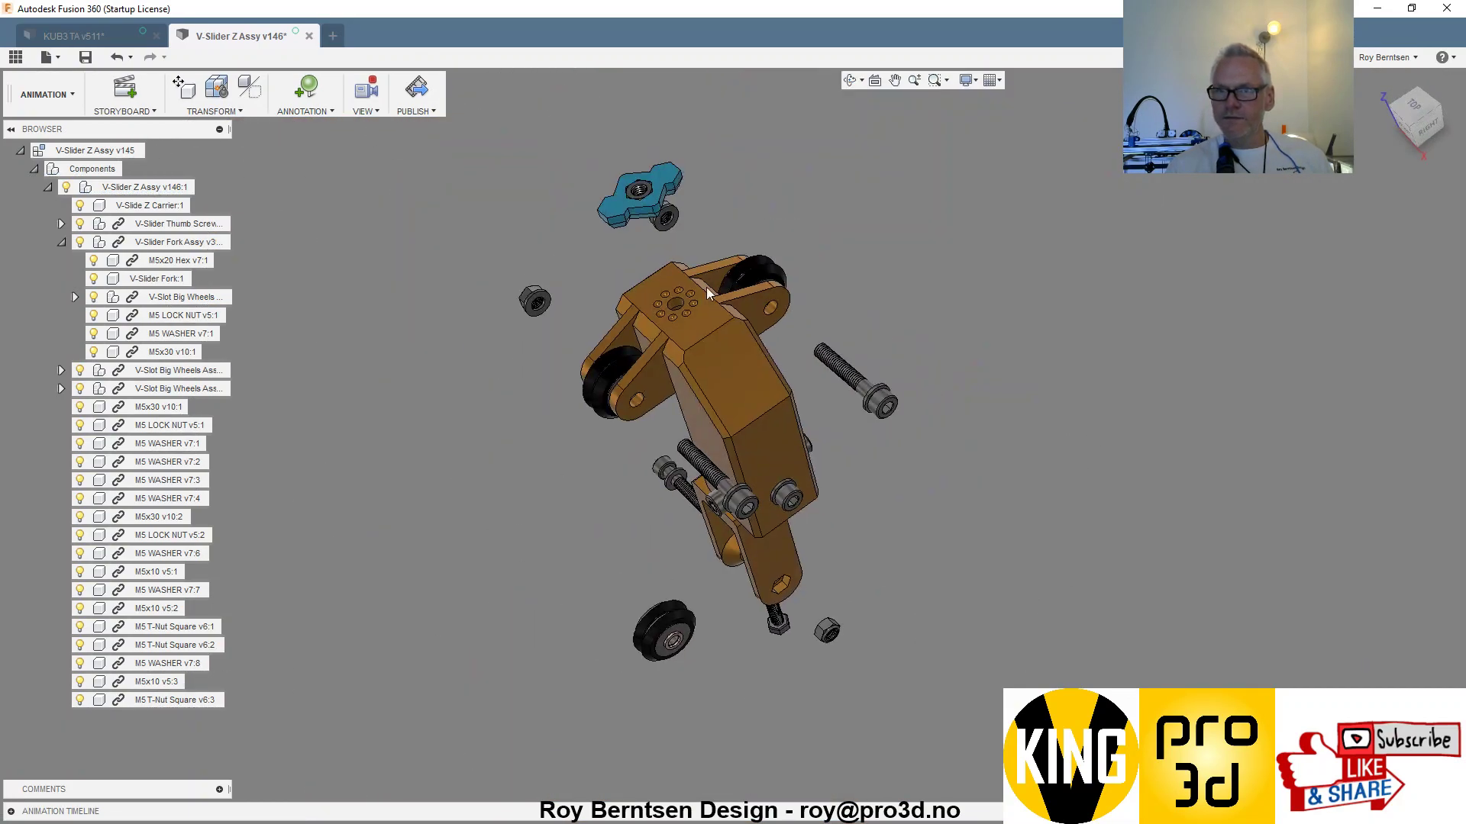
{"action": "scroll", "coordinate": [725, 267], "scroll_direction": "up", "scroll_amount": 3}
{"action": "left_click_drag", "start_coordinate": [506, 444], "coordinate": [481, 538]}
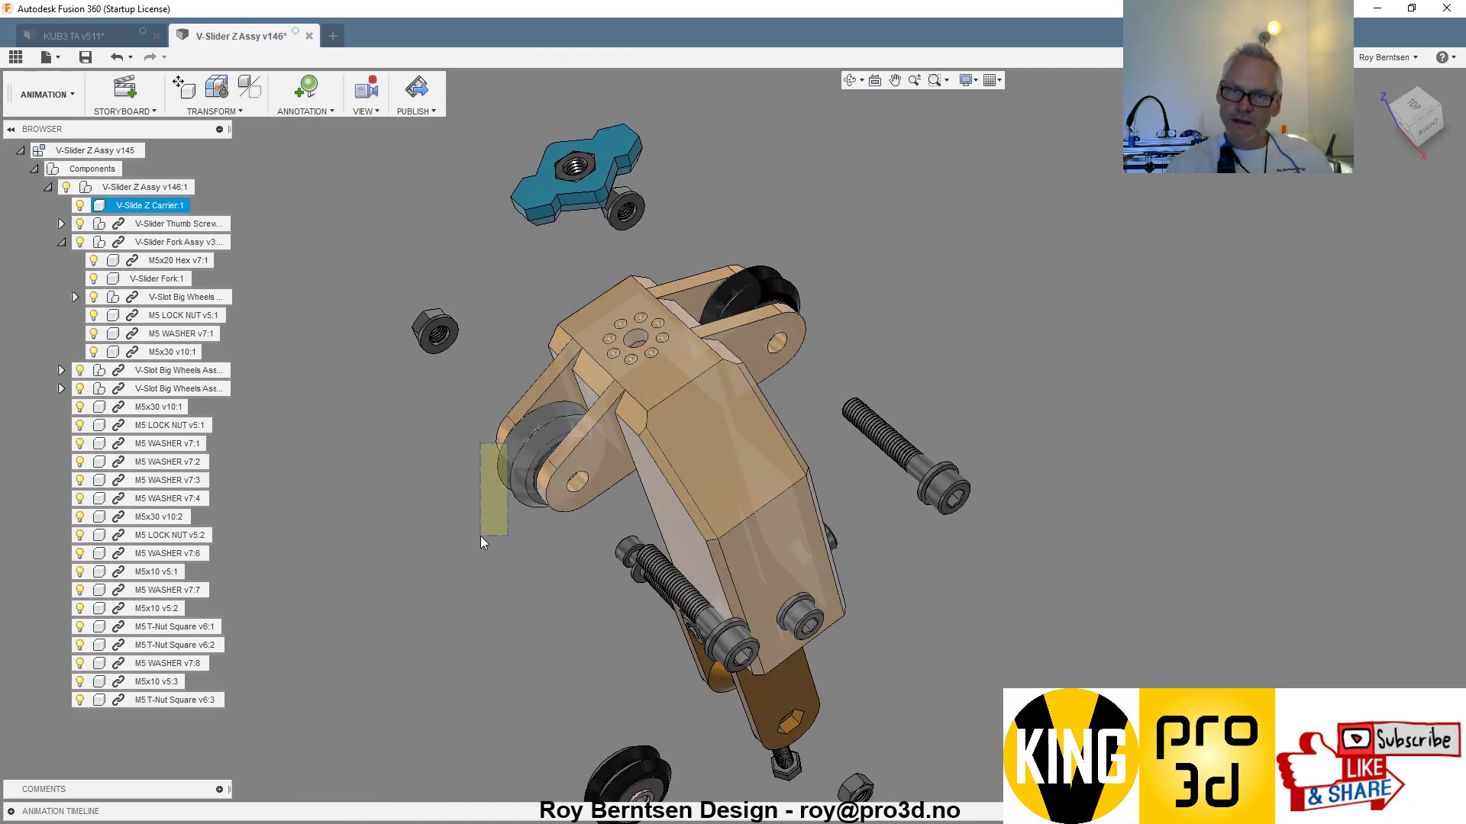
{"action": "left_click", "coordinate": [391, 565]}
{"action": "mouse_move", "coordinate": [406, 563]}
{"action": "middle_mouse_down", "text": "shift"}
{"action": "mouse_move", "coordinate": [411, 513]}
{"action": "mouse_move", "coordinate": [385, 511]}
{"action": "mouse_move", "coordinate": [415, 516]}
{"action": "mouse_move", "coordinate": [418, 536]}
{"action": "middle_mouse_up", "text": "shift"}
{"action": "scroll", "coordinate": [1091, 357], "scroll_direction": "down", "scroll_amount": 3}
{"action": "scroll", "coordinate": [1092, 357], "scroll_direction": "up", "scroll_amount": 3}
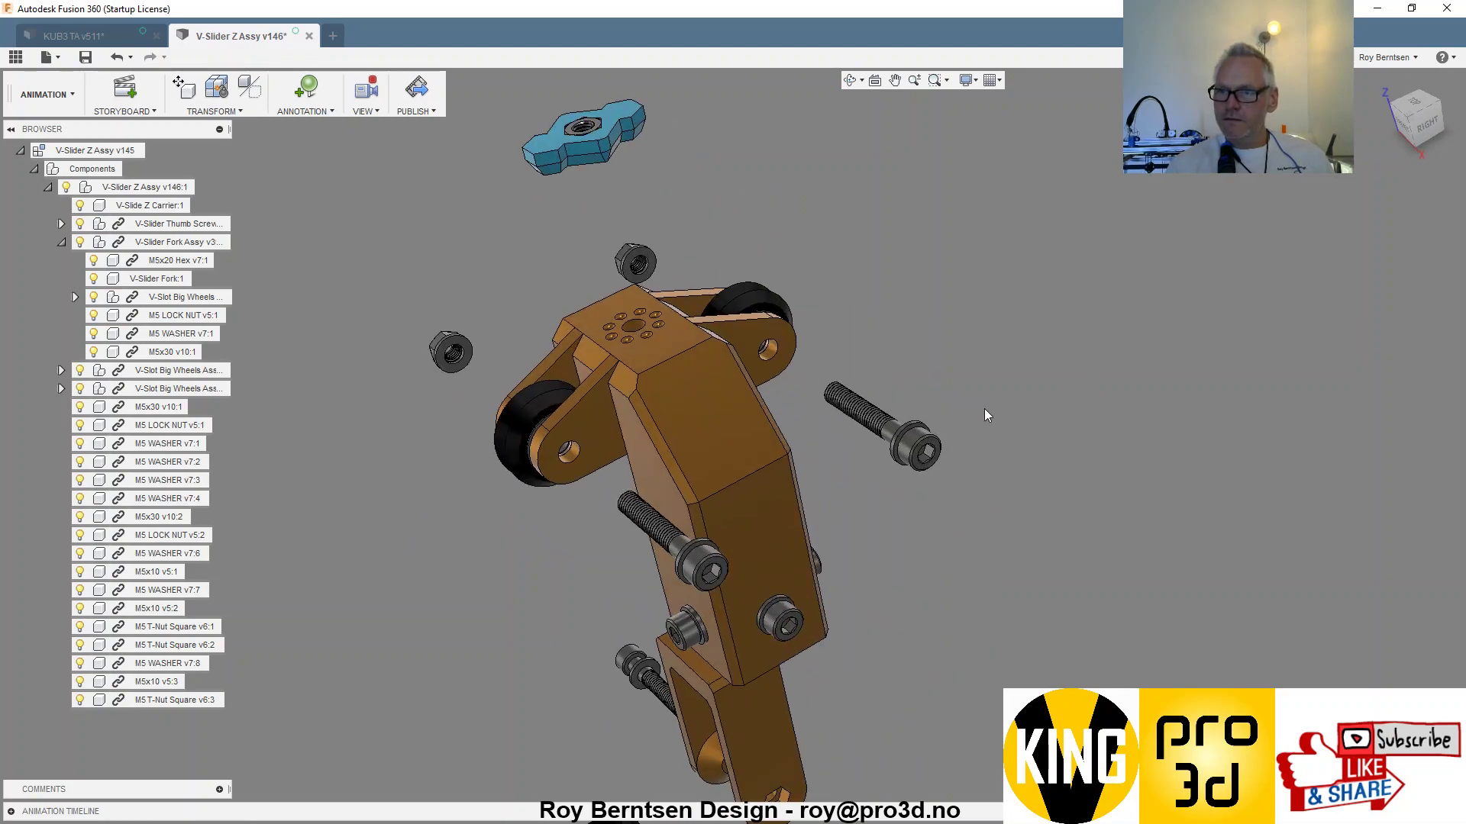
- Restore the two exploded M5x30 bolts and their washers to their home positions through the carrier's wheels
{"action": "left_click", "coordinate": [922, 437]}
{"action": "left_click", "coordinate": [898, 432], "text": "ctrl"}
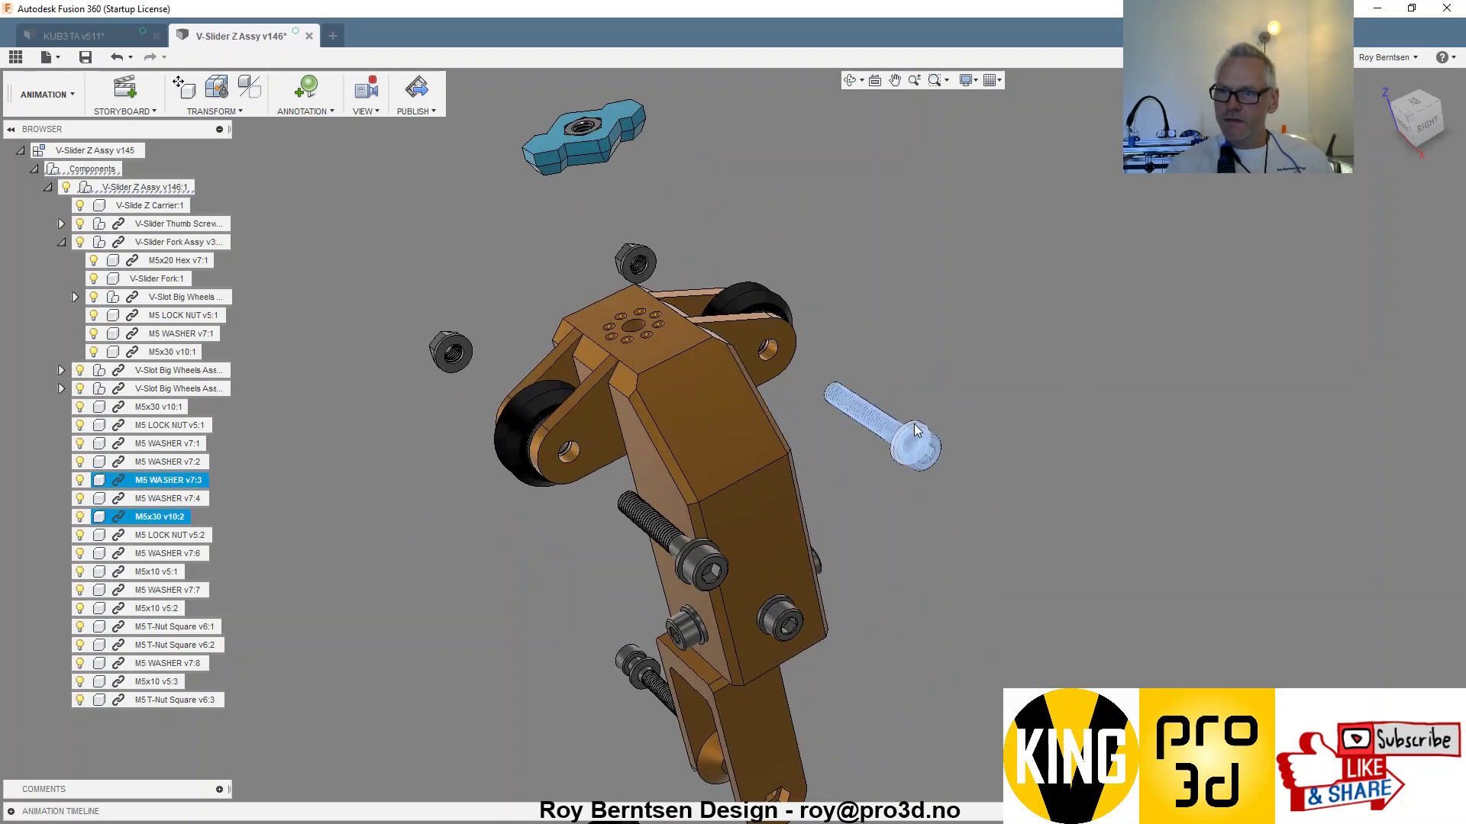
{"action": "left_click", "coordinate": [687, 571], "text": "ctrl"}
{"action": "right_click", "coordinate": [686, 564]}
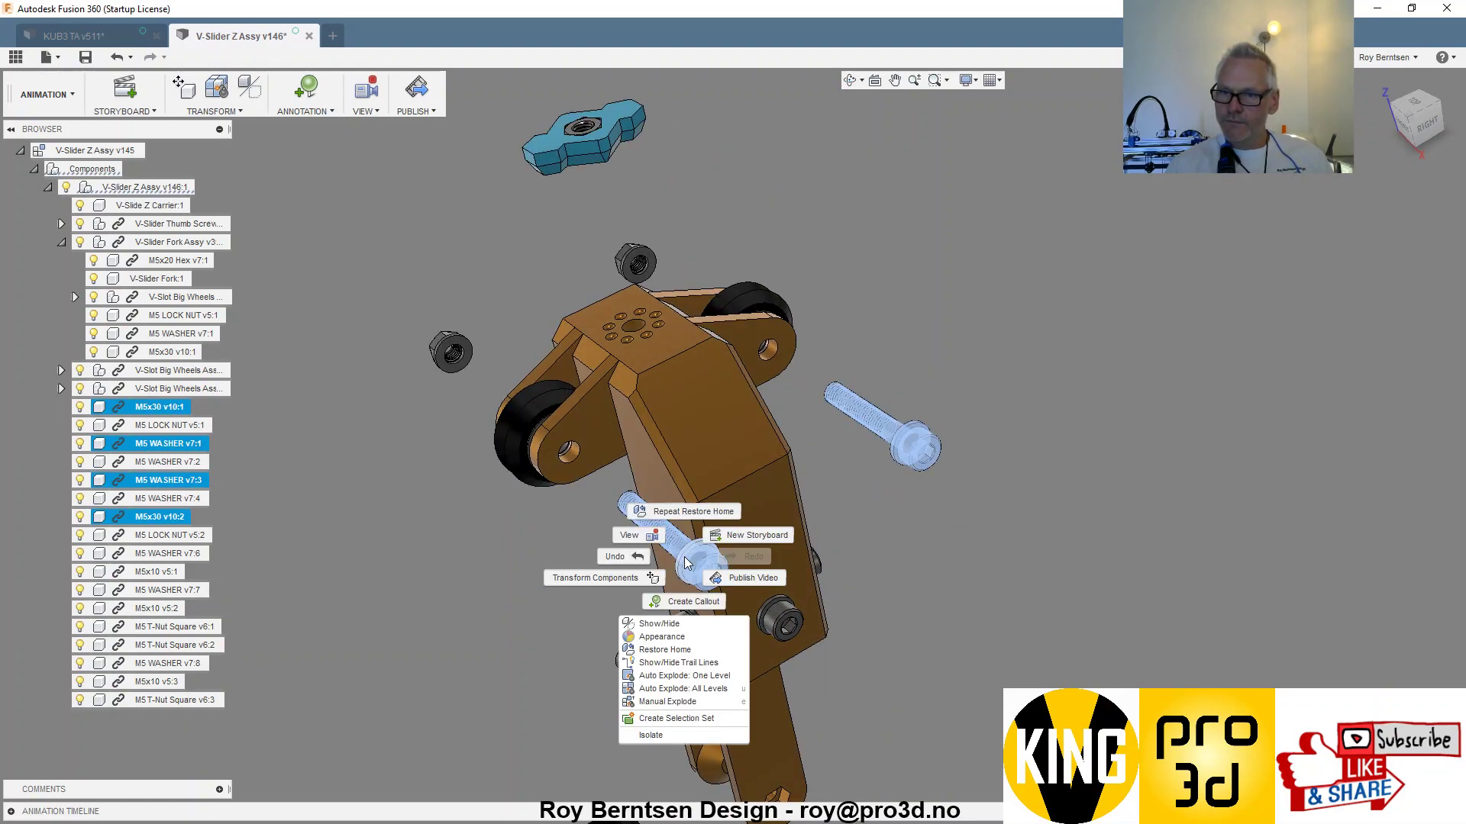
{"action": "left_click", "coordinate": [680, 655]}
- Restore the two M5 lock nuts and their washers to their home positions on the wheel bolts
{"action": "middle_click_drag", "start_coordinate": [584, 565], "coordinate": [1006, 446], "text": "shift"}
{"action": "scroll", "coordinate": [519, 648], "scroll_direction": "up", "scroll_amount": 5}
{"action": "left_click", "coordinate": [691, 541]}
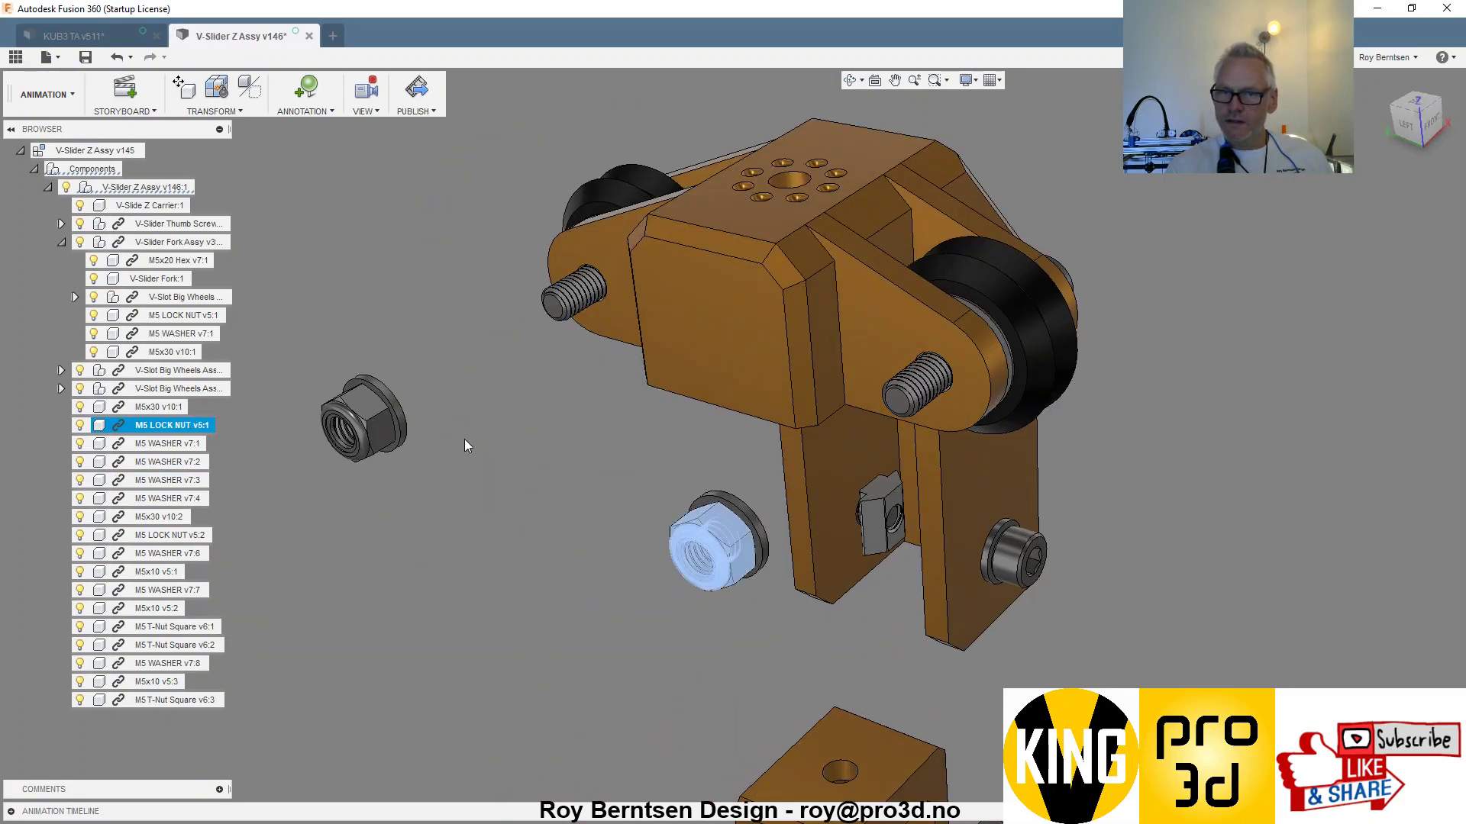
{"action": "left_click", "coordinate": [357, 420], "text": "ctrl"}
{"action": "left_click", "coordinate": [386, 393], "text": "ctrl"}
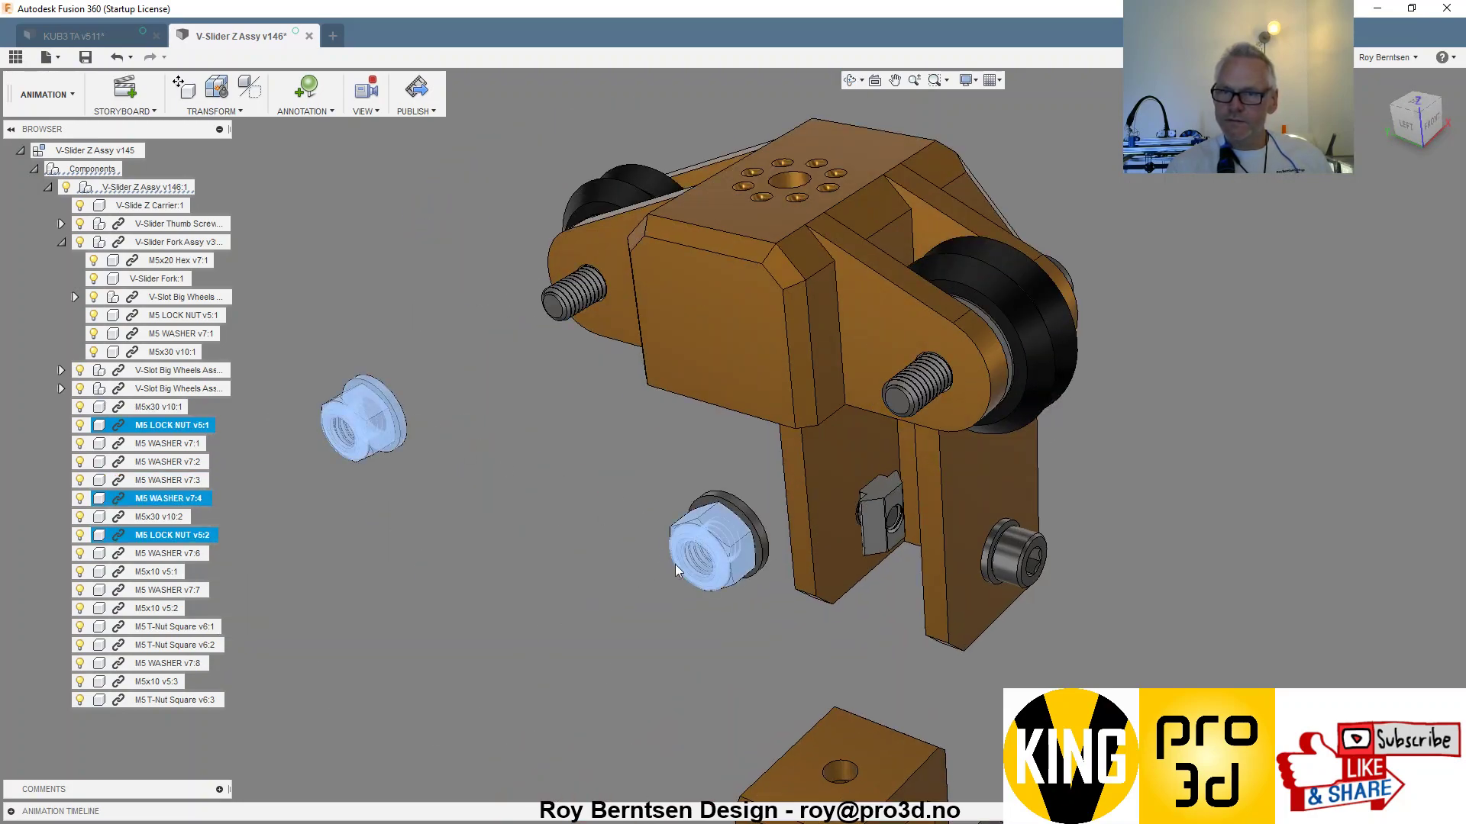
{"action": "left_click", "coordinate": [761, 533], "text": "ctrl"}
{"action": "right_click", "coordinate": [761, 534]}
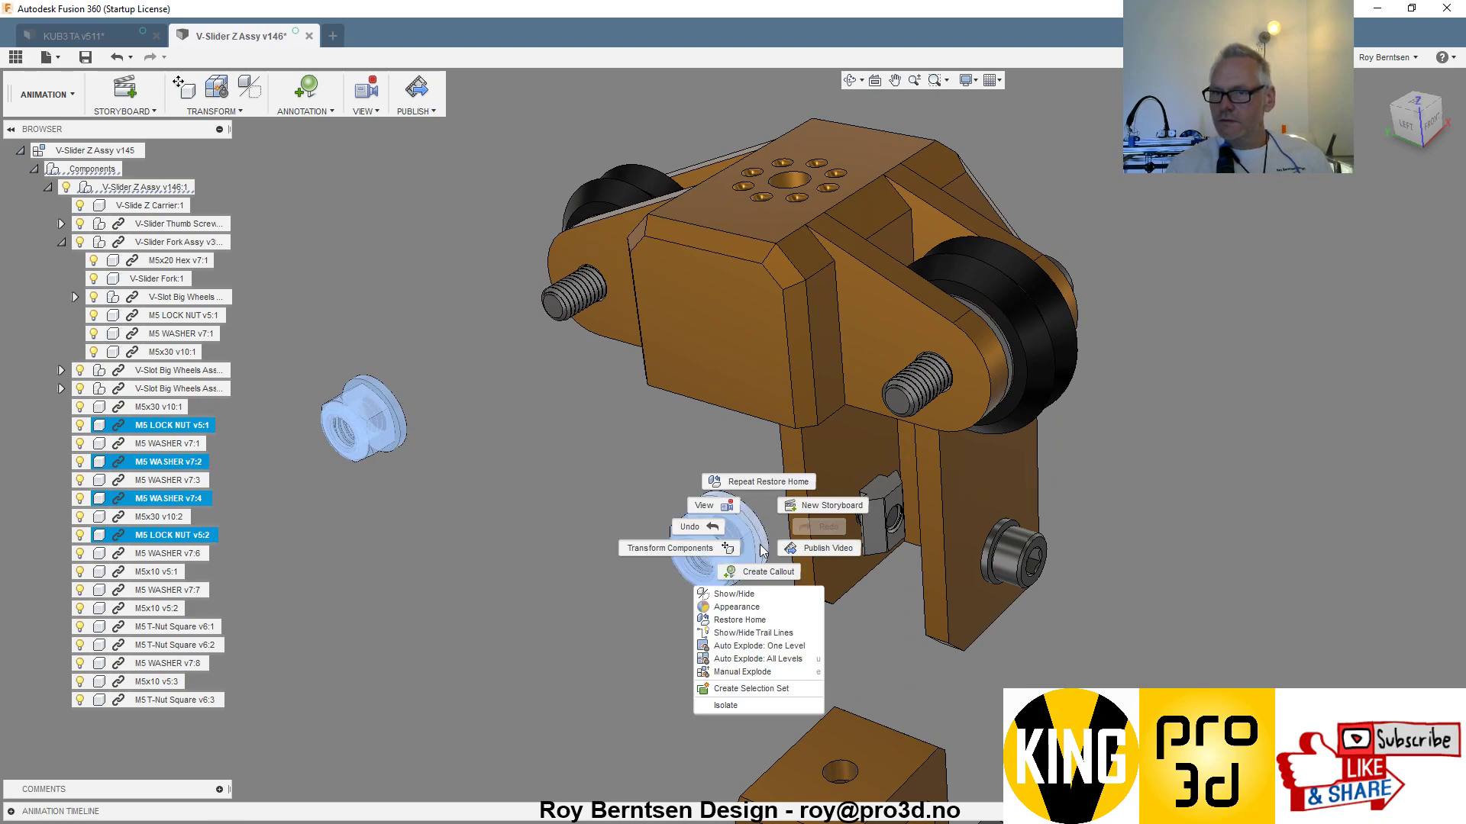
{"action": "left_click", "coordinate": [760, 619]}
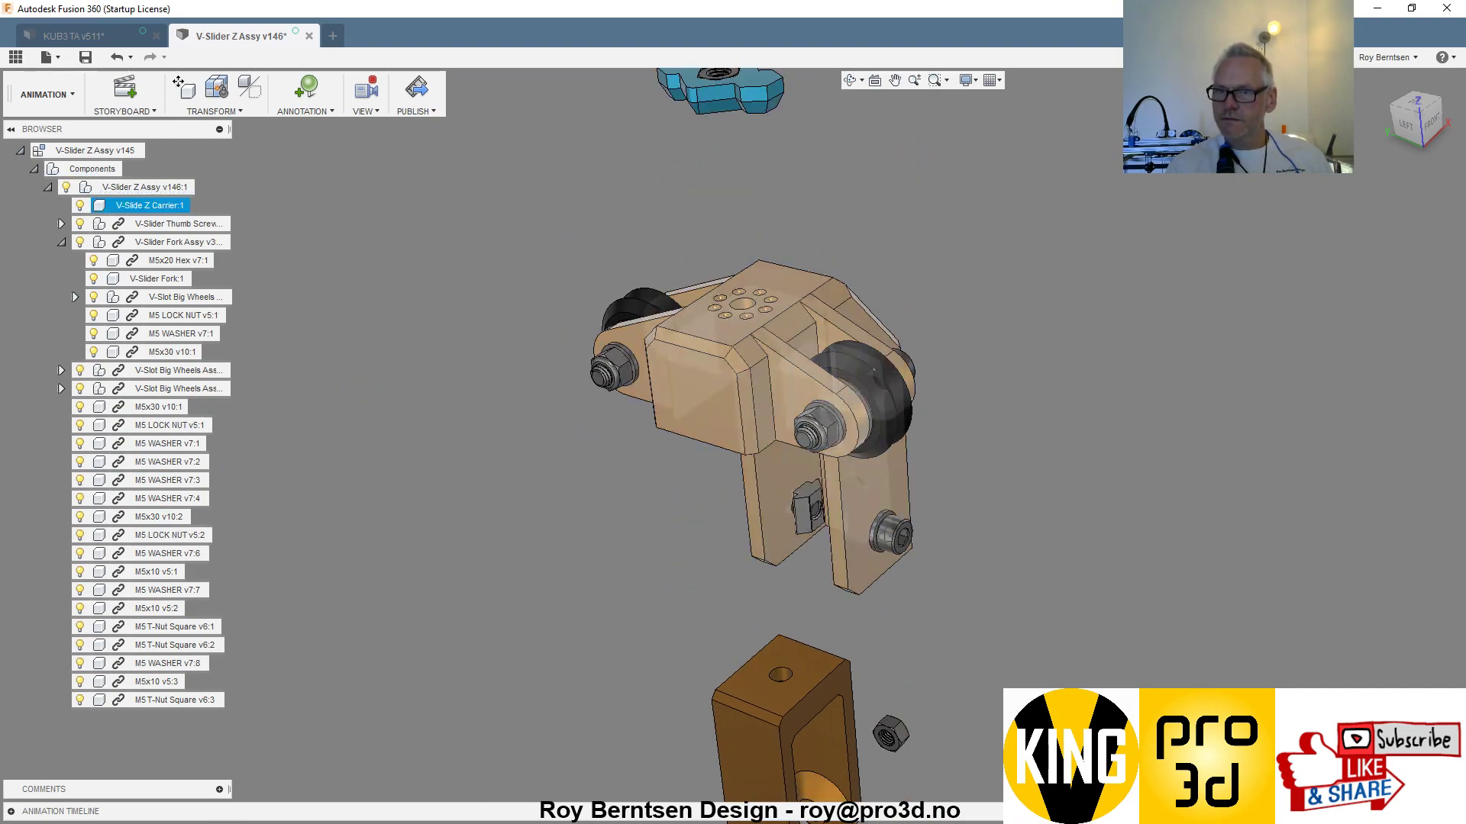
- Look over the carrier with its wheels mounted and return to the home view
{"action": "middle_click_drag", "start_coordinate": [804, 549], "coordinate": [481, 560], "text": "shift"}
{"action": "scroll", "coordinate": [481, 560], "scroll_direction": "down", "scroll_amount": 2}
{"action": "middle_click_drag", "start_coordinate": [671, 489], "coordinate": [897, 582], "text": "shift"}
{"action": "scroll", "coordinate": [898, 582], "scroll_direction": "down", "scroll_amount": 2}
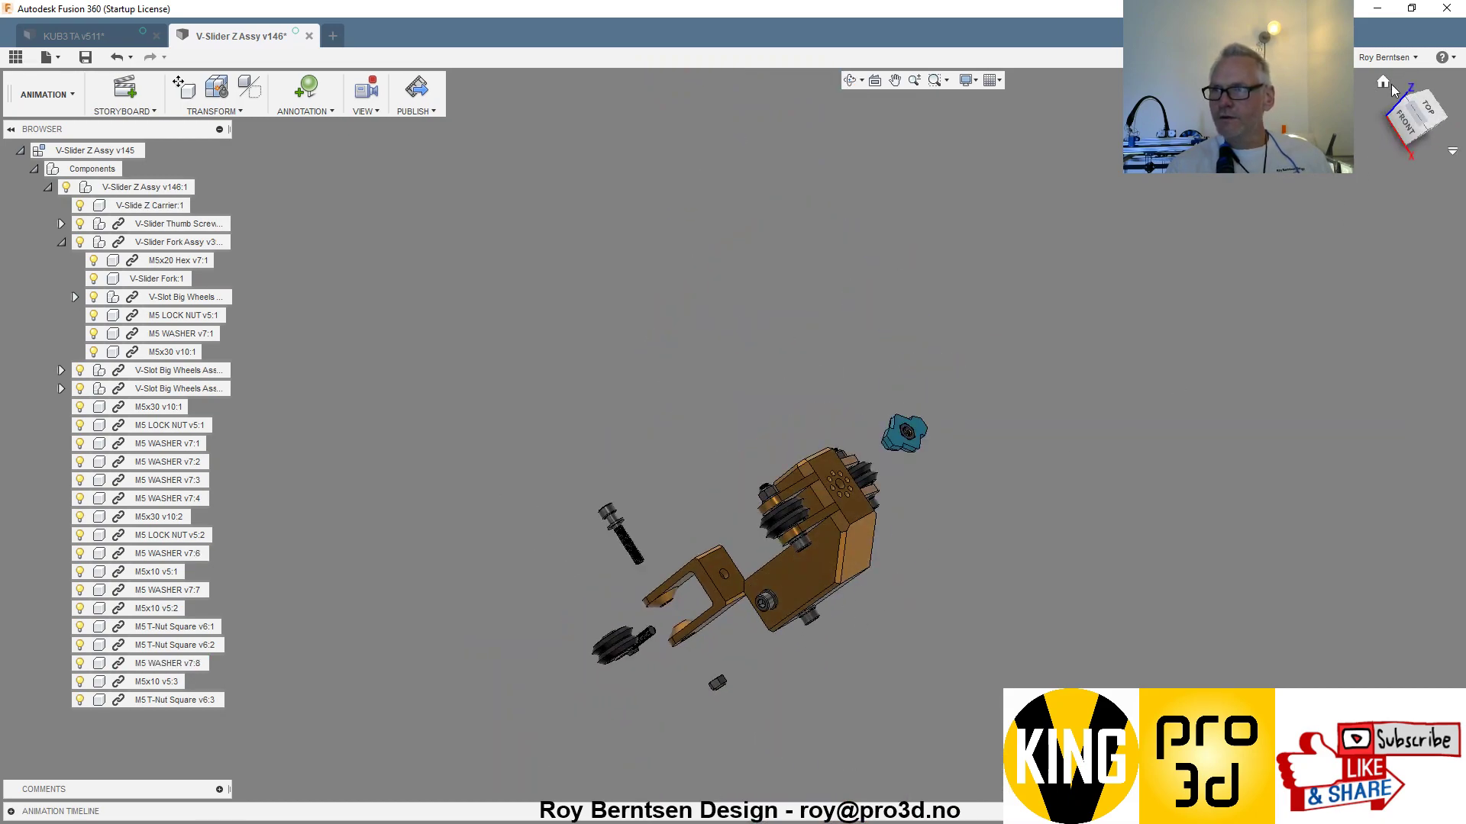
{"action": "left_click", "coordinate": [1384, 86]}
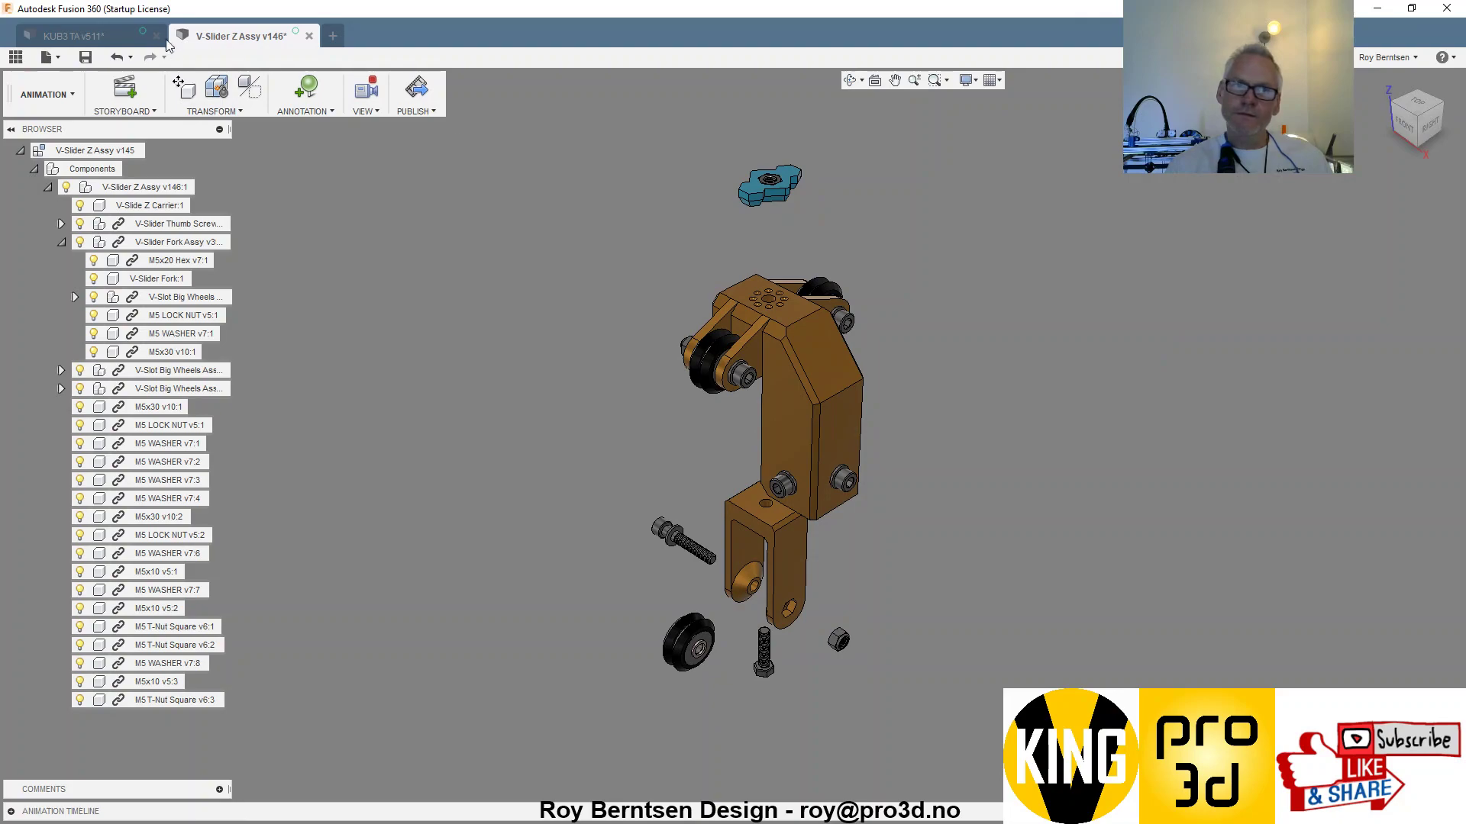
- Switch to the KUB3 TA document and examine the V-Slider Fork and the hex bolt inside it on the exploded Z slider
{"action": "left_click", "coordinate": [106, 36]}
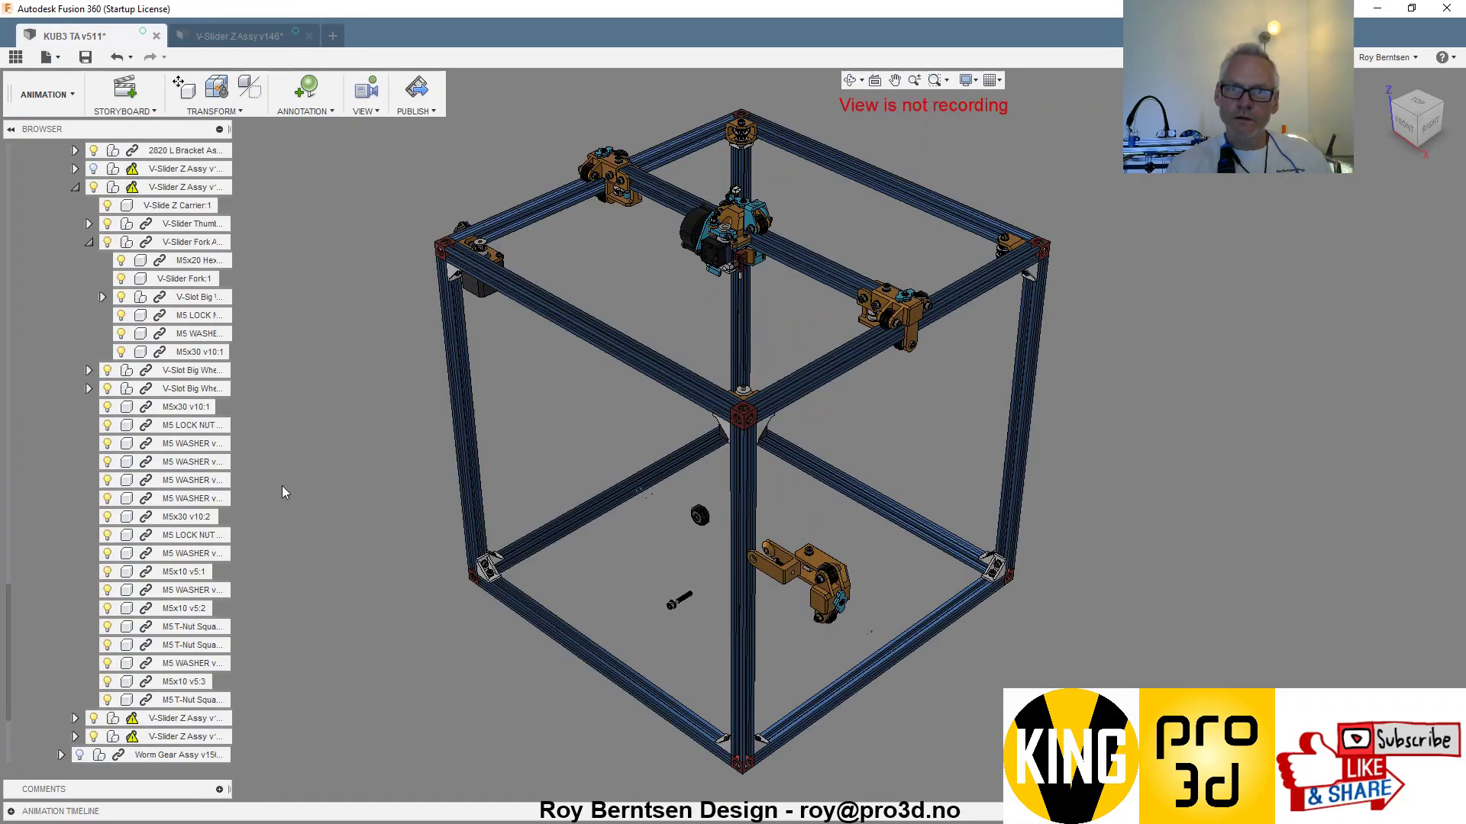
{"action": "scroll", "coordinate": [836, 584], "scroll_direction": "down", "scroll_amount": 2}
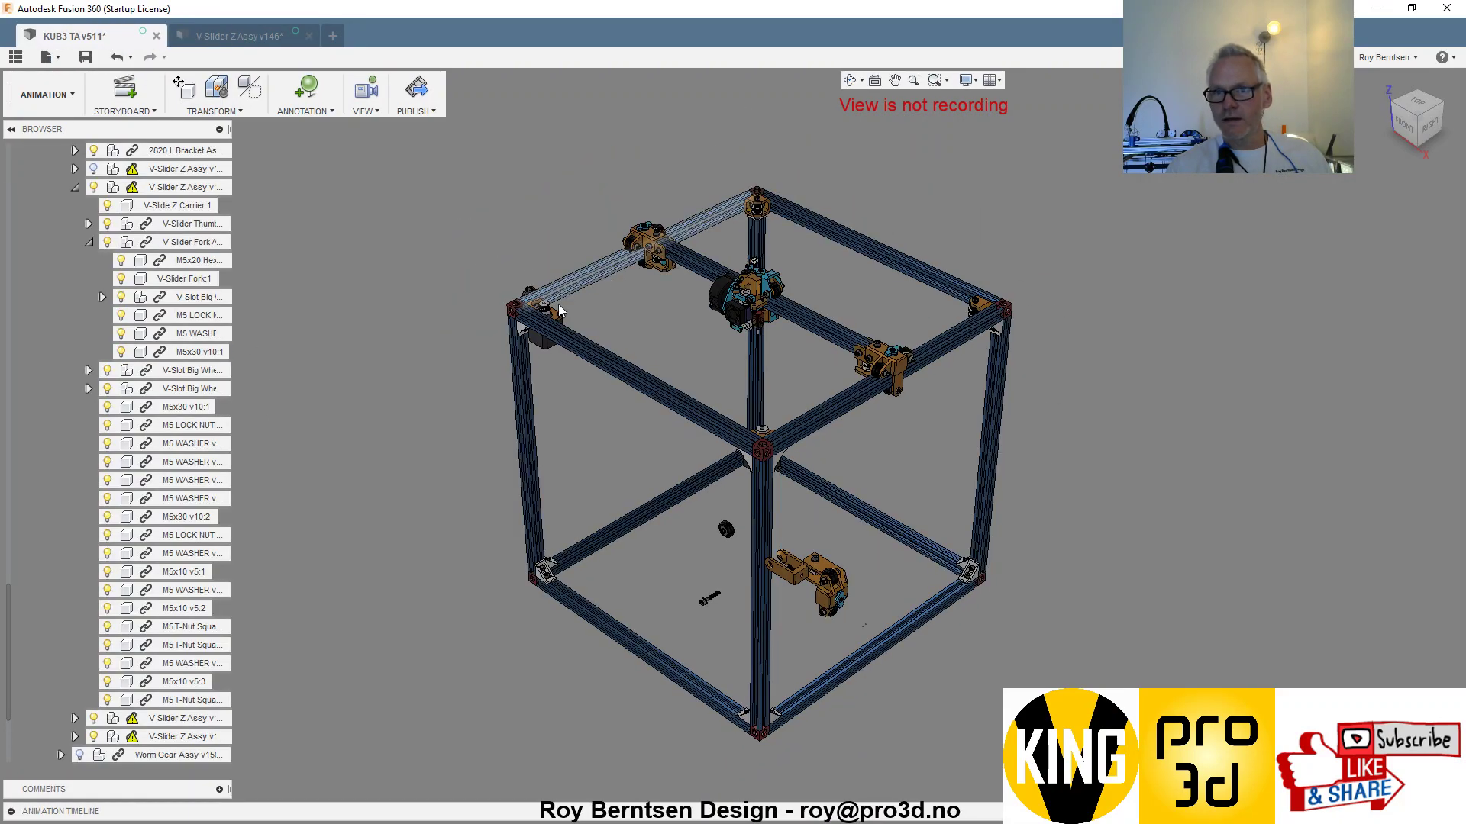
{"action": "scroll", "coordinate": [816, 465], "scroll_direction": "up", "scroll_amount": 1}
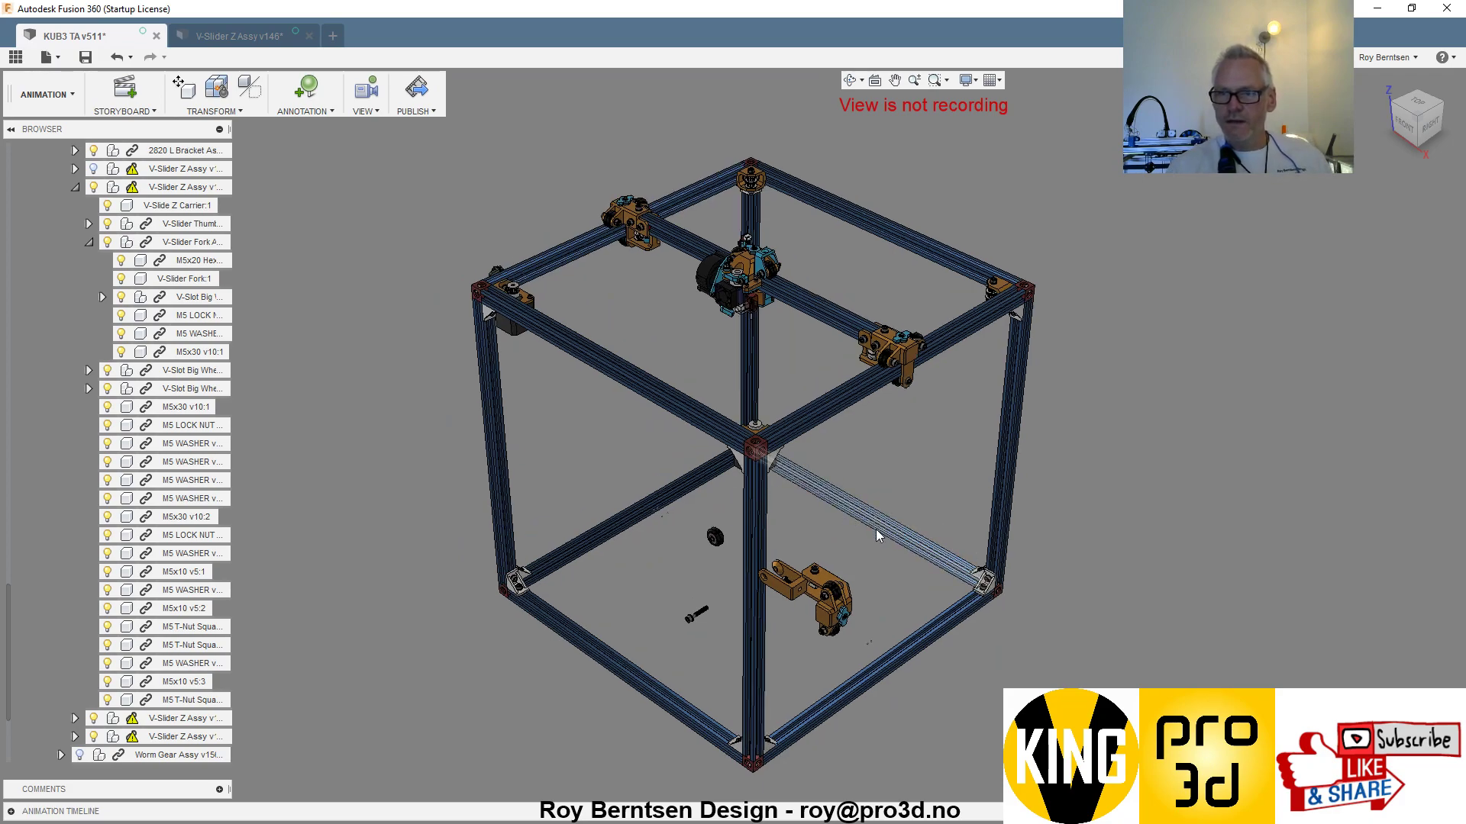
{"action": "scroll", "coordinate": [836, 584], "scroll_direction": "up", "scroll_amount": 2}
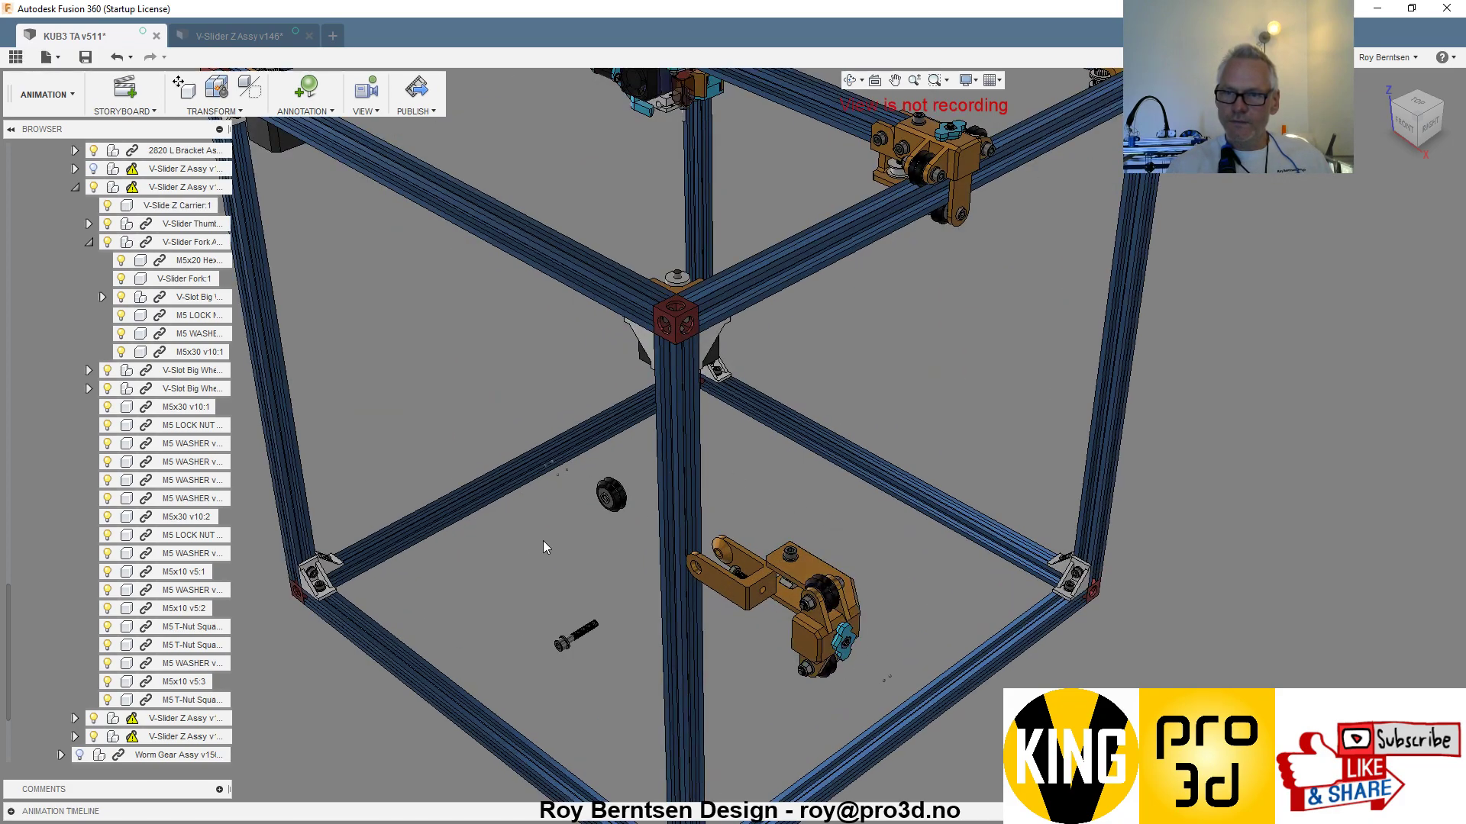
{"action": "scroll", "coordinate": [548, 562], "scroll_direction": "up", "scroll_amount": 1}
{"action": "scroll", "coordinate": [547, 561], "scroll_direction": "up", "scroll_amount": 2}
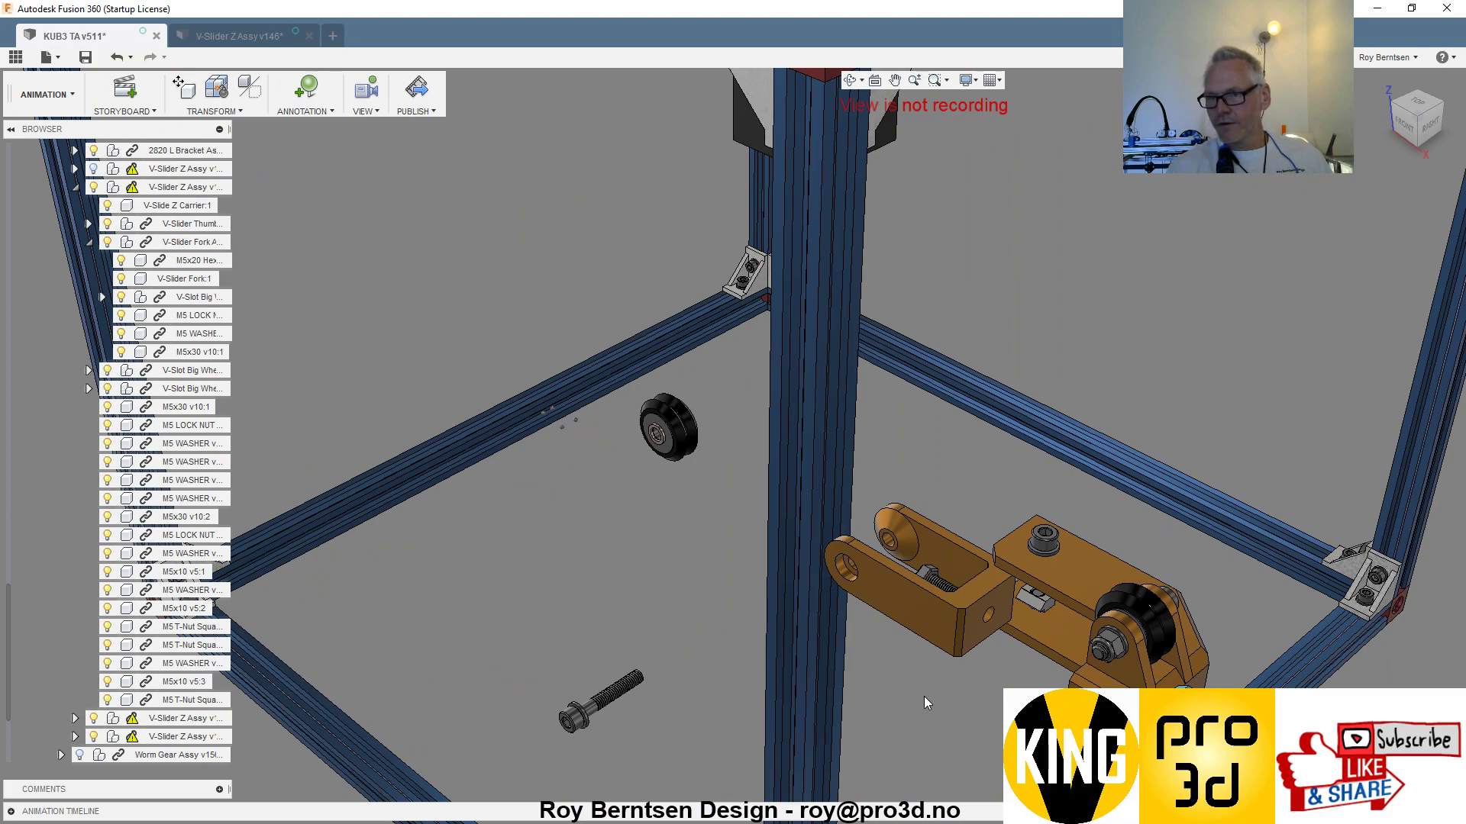
{"action": "scroll", "coordinate": [923, 696], "scroll_direction": "up", "scroll_amount": 1}
{"action": "left_click", "coordinate": [919, 585]}
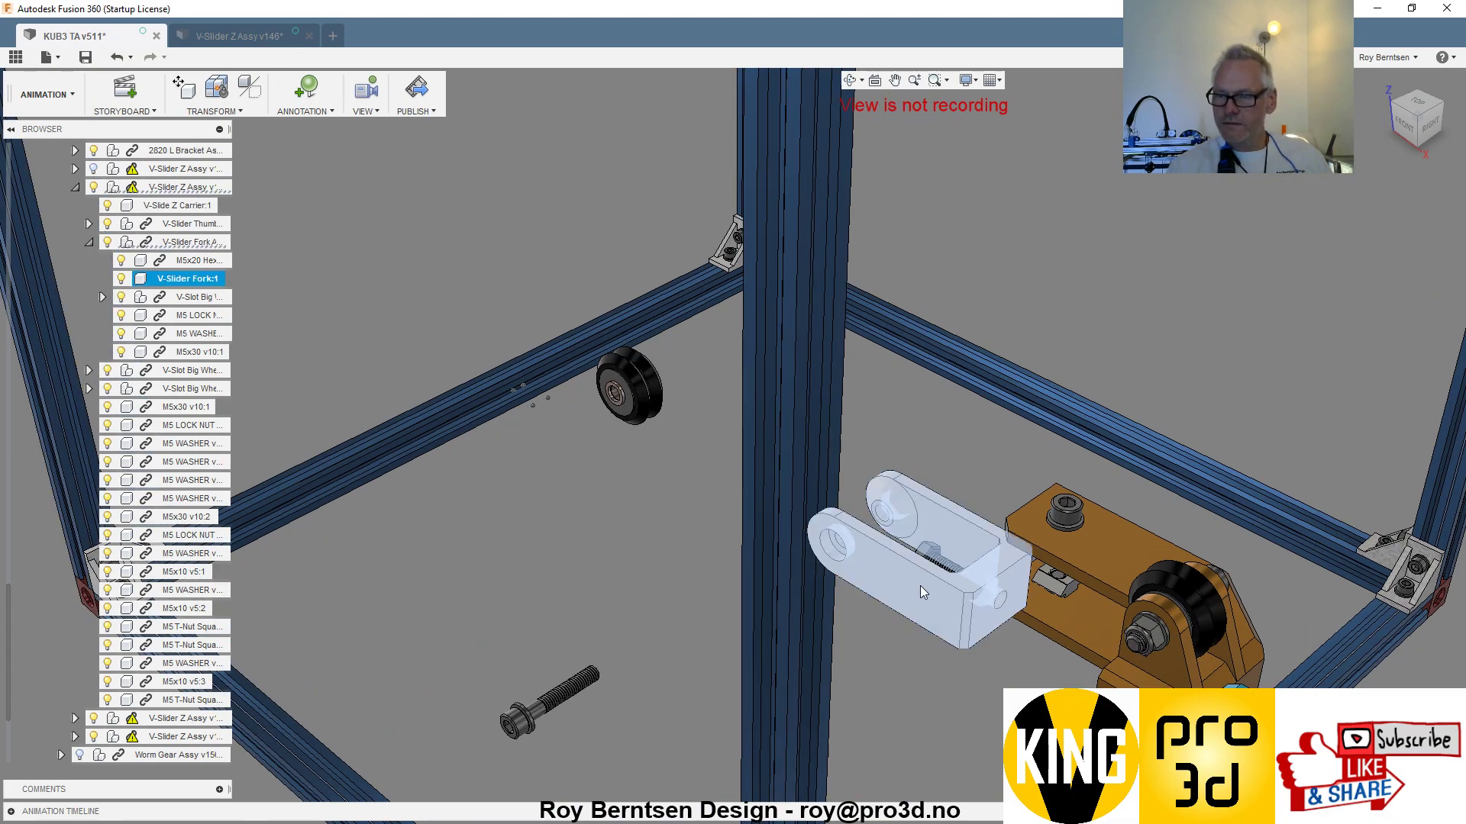
{"action": "scroll", "coordinate": [977, 541], "scroll_direction": "up", "scroll_amount": 3}
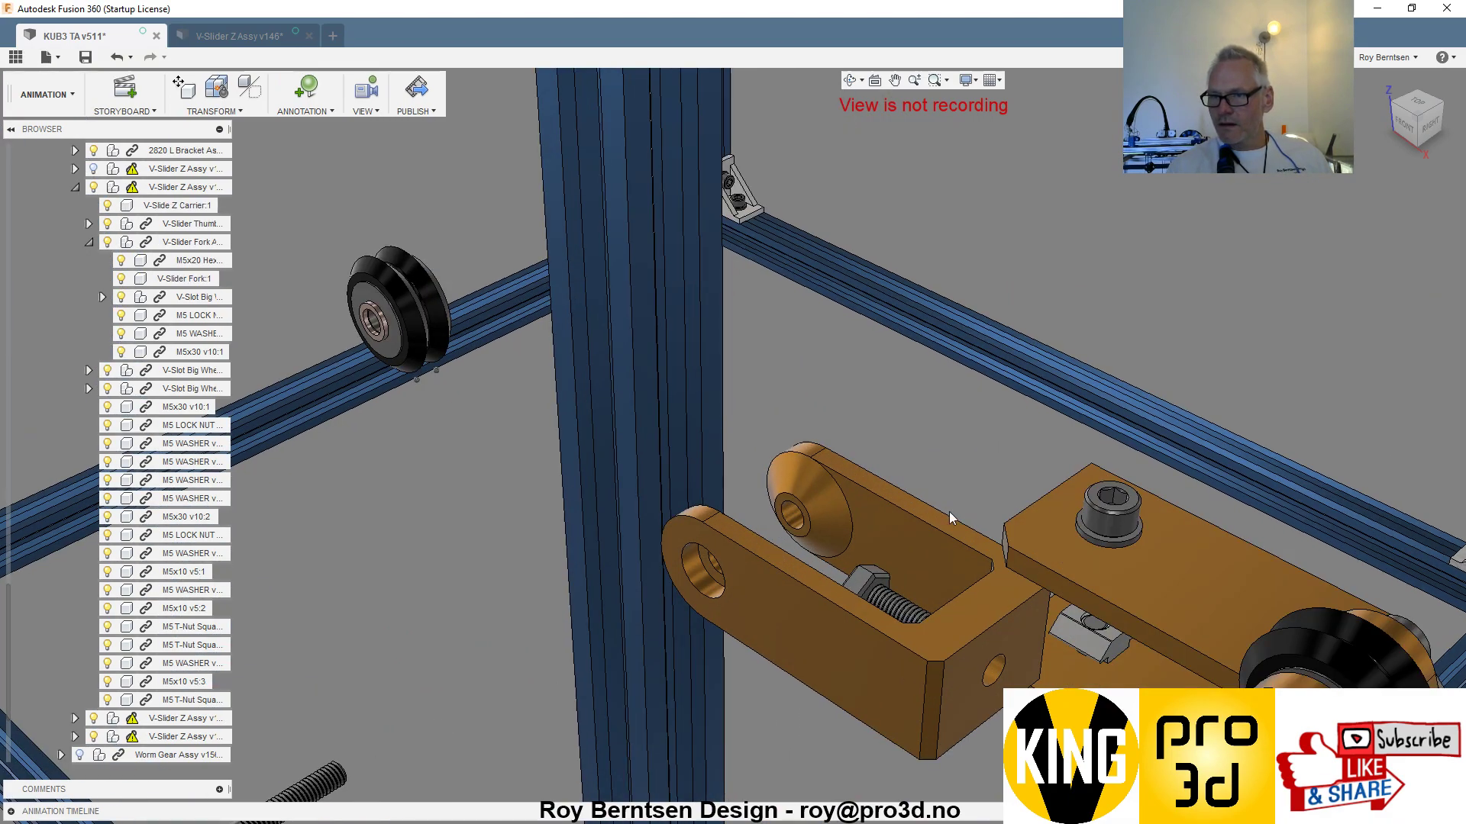
{"action": "left_click", "coordinate": [876, 585]}
{"action": "left_click", "coordinate": [811, 724]}
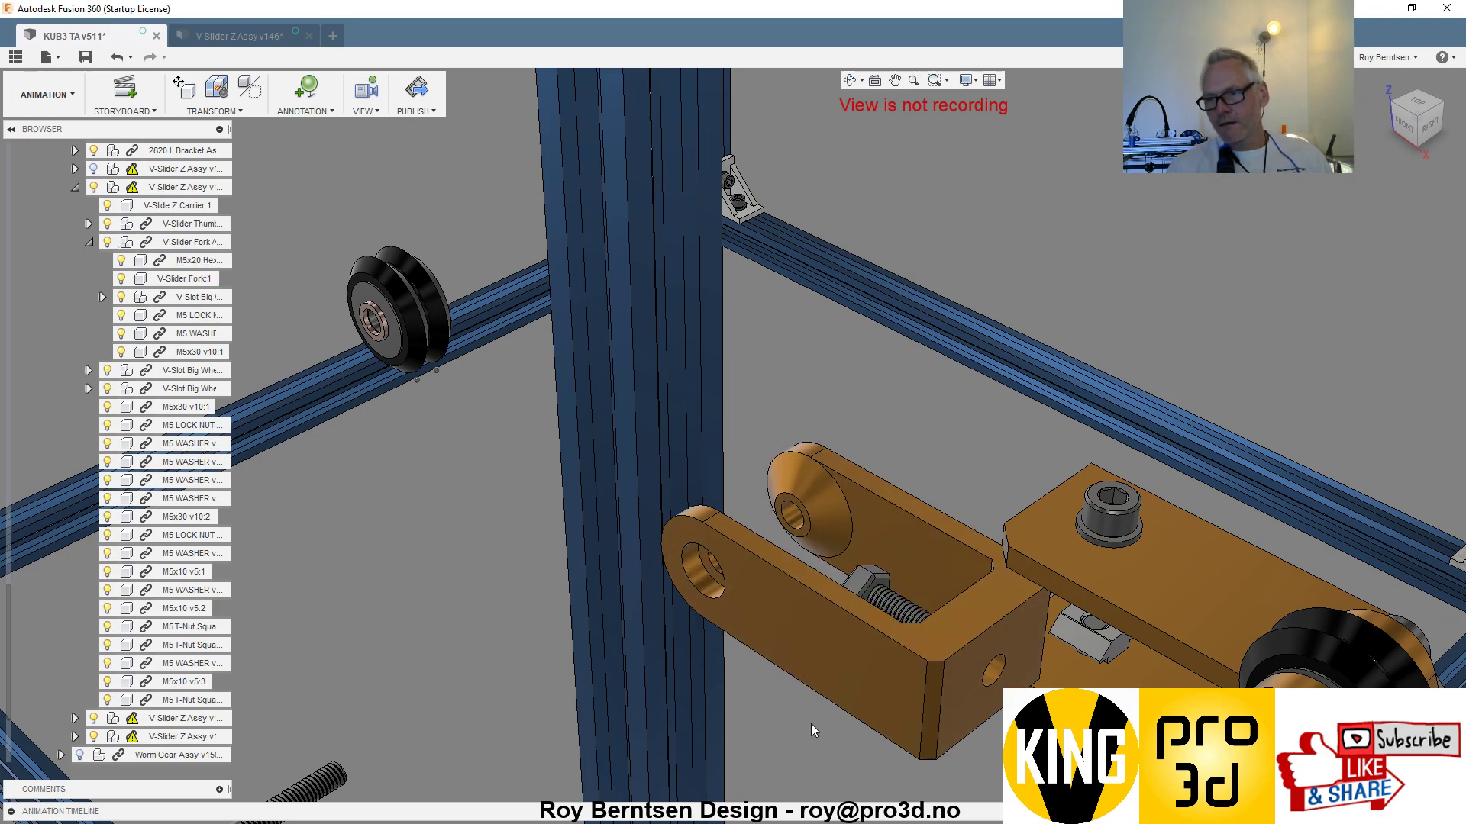
- Restore the M5x20 hex bolt inside the V-Slider Fork to its home position
{"action": "middle_click_drag", "start_coordinate": [810, 723], "coordinate": [907, 754], "text": "shift"}
{"action": "scroll", "coordinate": [1070, 636], "scroll_direction": "up", "scroll_amount": 5}
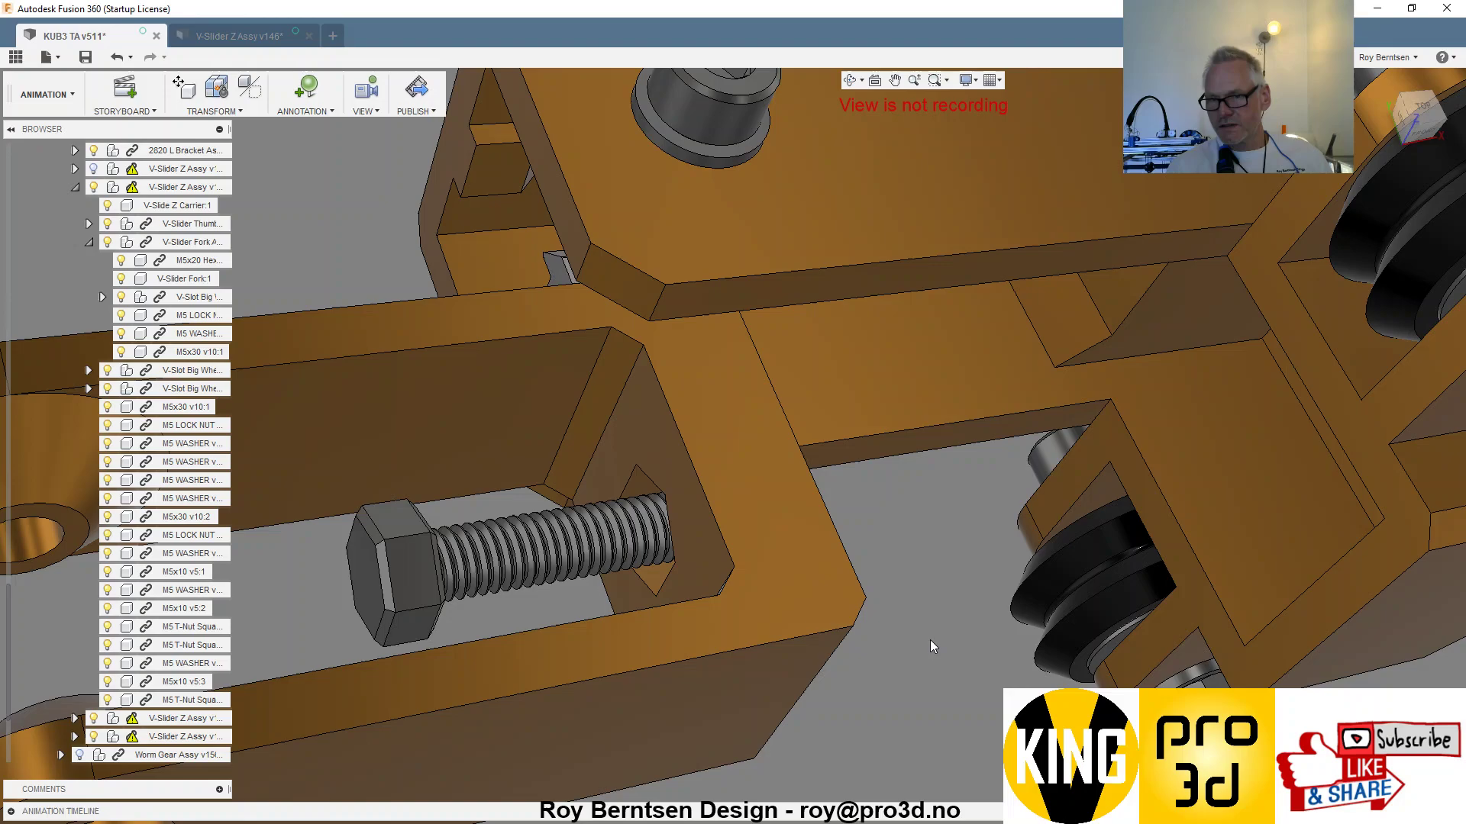
{"action": "left_click", "coordinate": [432, 579]}
{"action": "right_click", "coordinate": [433, 579]}
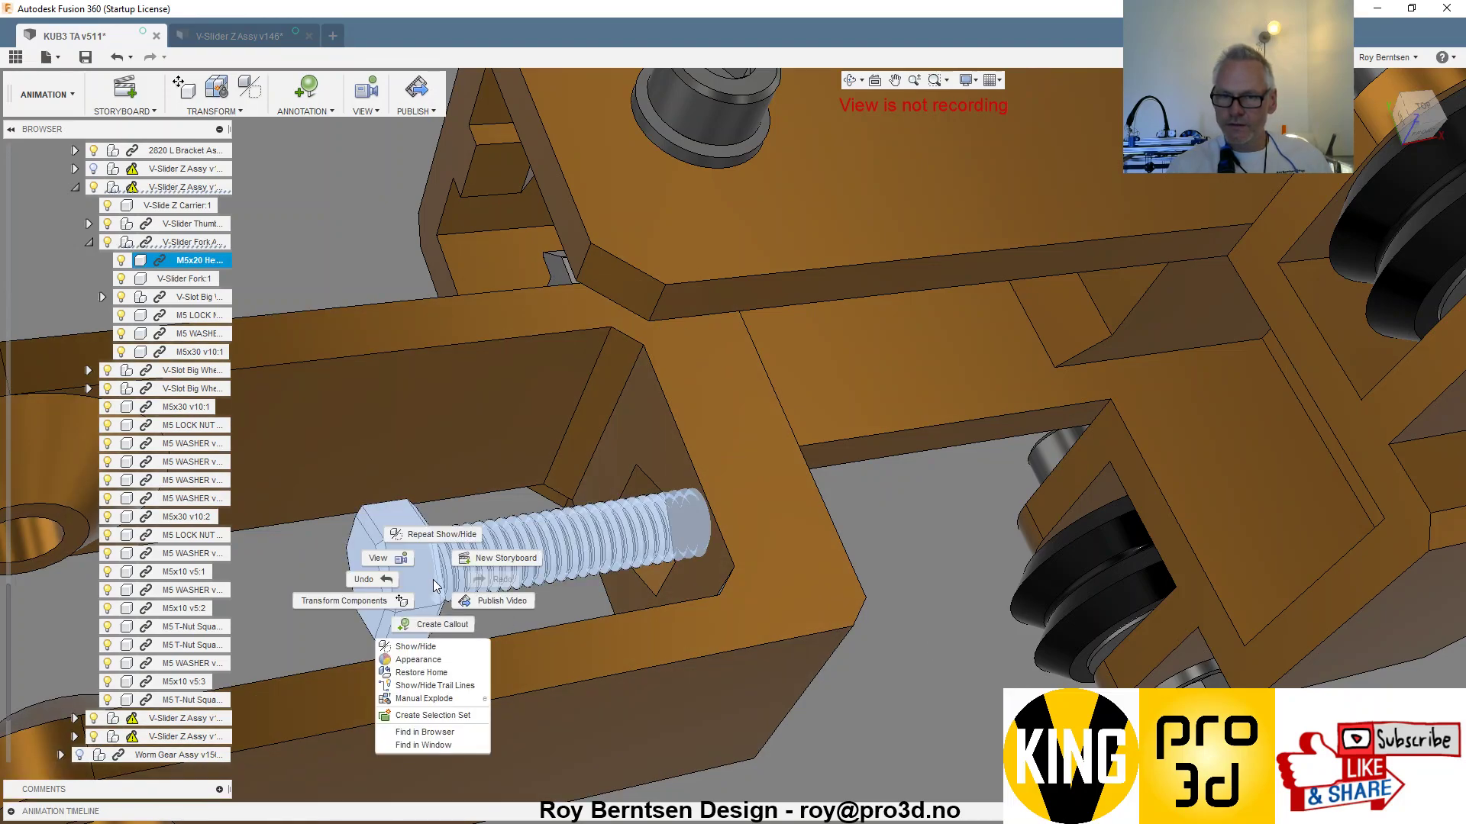
{"action": "left_click", "coordinate": [423, 668]}
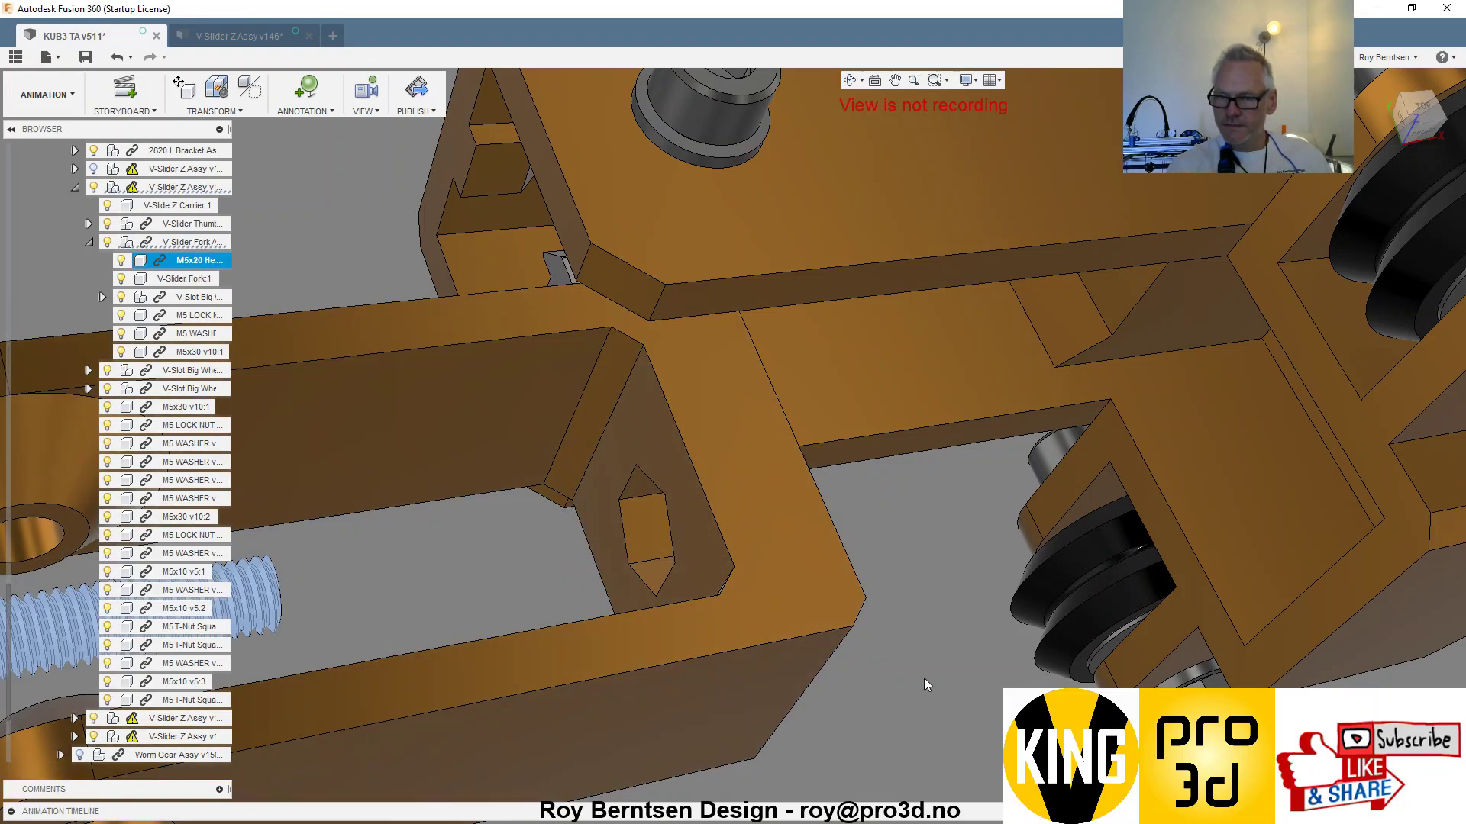
- Restore the exploded V-Slider Fork to its home position around the vertical V-Slot profile
{"action": "scroll", "coordinate": [923, 678], "scroll_direction": "down", "scroll_amount": 5}
{"action": "left_click", "coordinate": [846, 662]}
{"action": "right_click", "coordinate": [845, 663]}
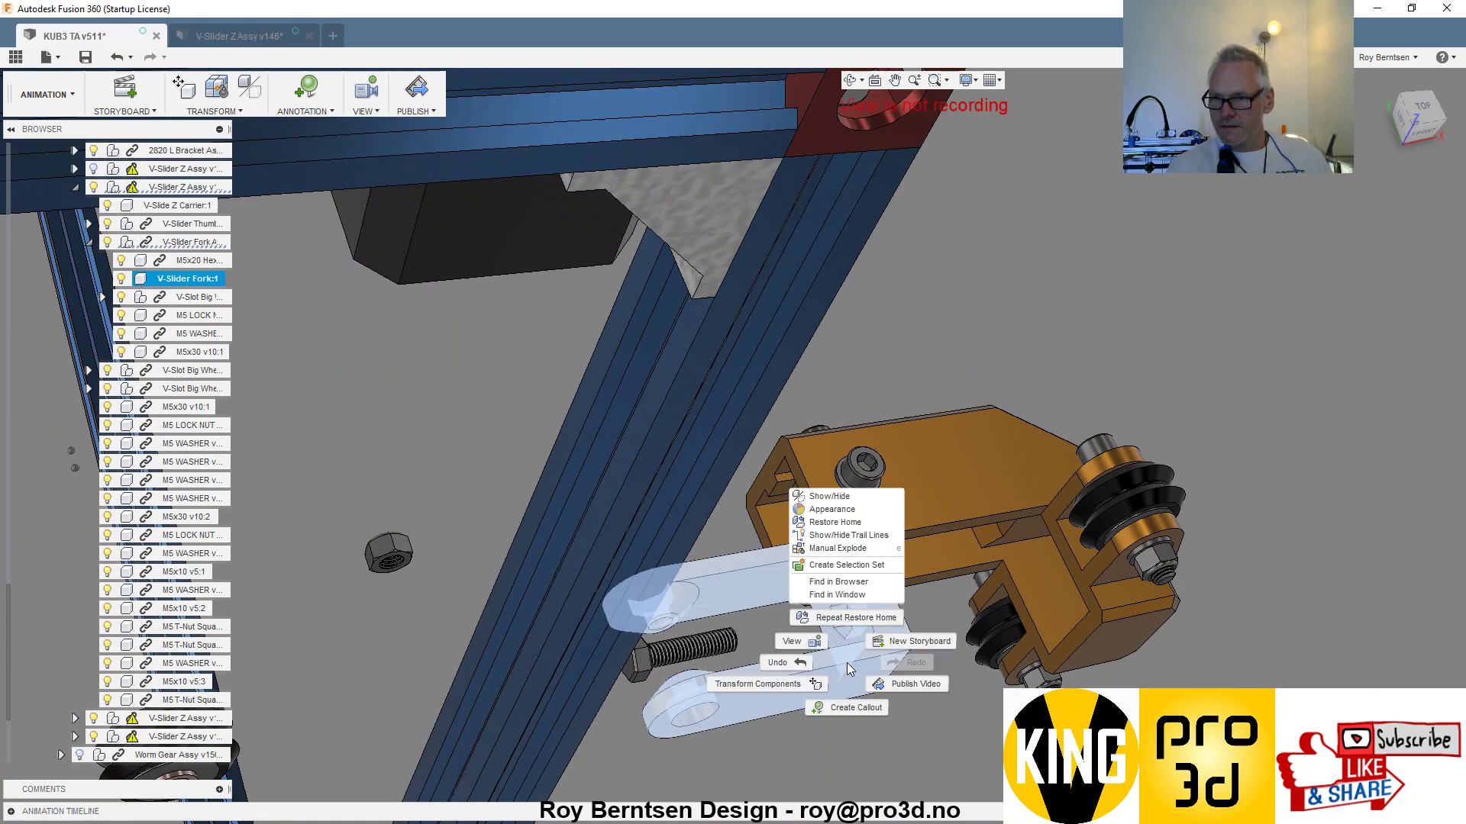
{"action": "left_click", "coordinate": [838, 523]}
- Restore the fork's V-Slot big wheel assembly to its home position between the fork arms
{"action": "middle_click_drag", "start_coordinate": [854, 710], "coordinate": [785, 725], "text": "shift"}
{"action": "scroll", "coordinate": [785, 699], "scroll_direction": "down", "scroll_amount": 4}
{"action": "scroll", "coordinate": [781, 729], "scroll_direction": "down", "scroll_amount": 4}
{"action": "scroll", "coordinate": [777, 731], "scroll_direction": "up", "scroll_amount": 3}
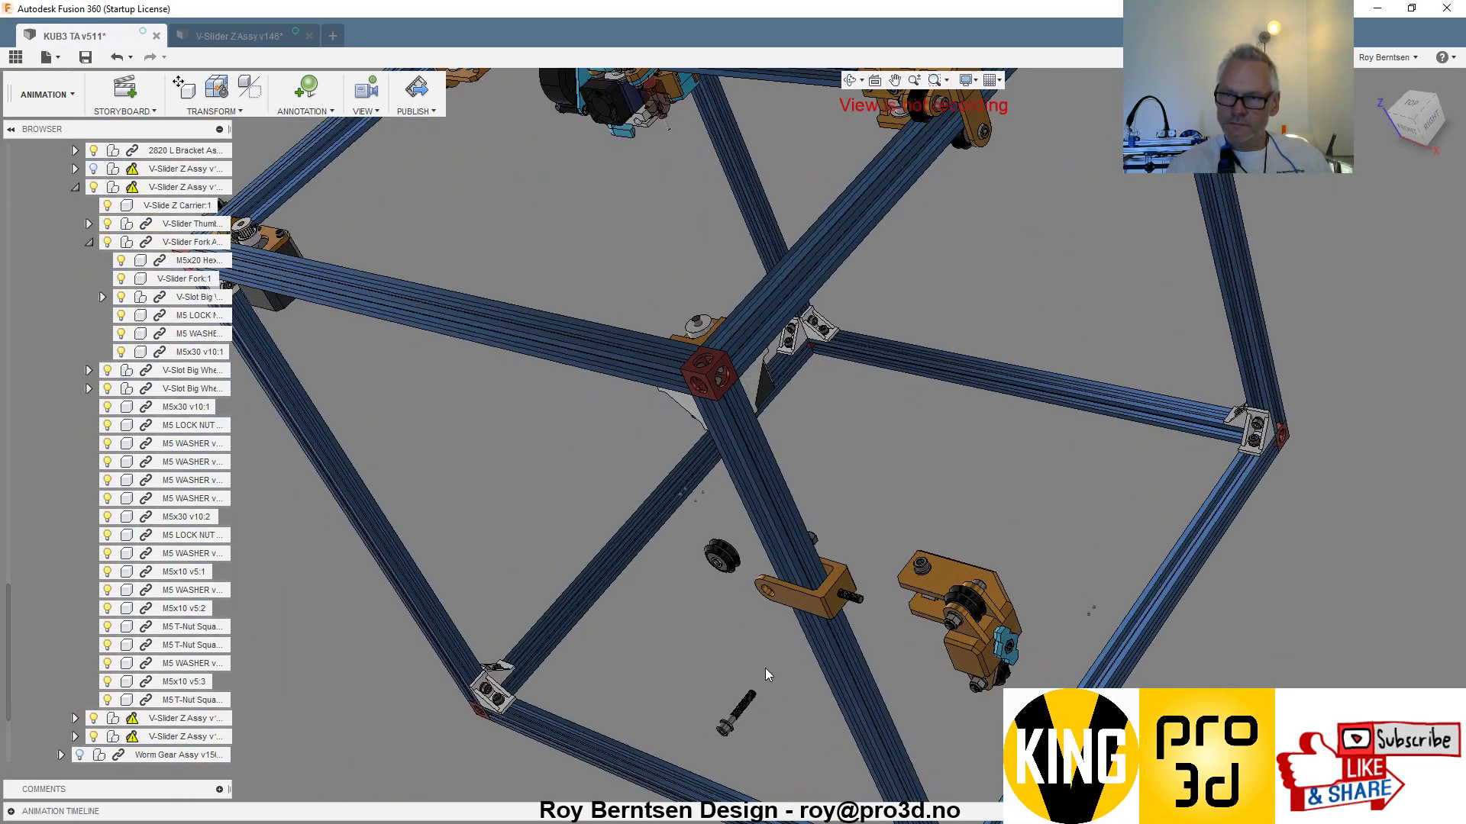
{"action": "middle_click_drag", "start_coordinate": [765, 672], "coordinate": [908, 658], "text": "shift"}
{"action": "scroll", "coordinate": [638, 643], "scroll_direction": "up", "scroll_amount": 4}
{"action": "scroll", "coordinate": [621, 633], "scroll_direction": "up", "scroll_amount": 3}
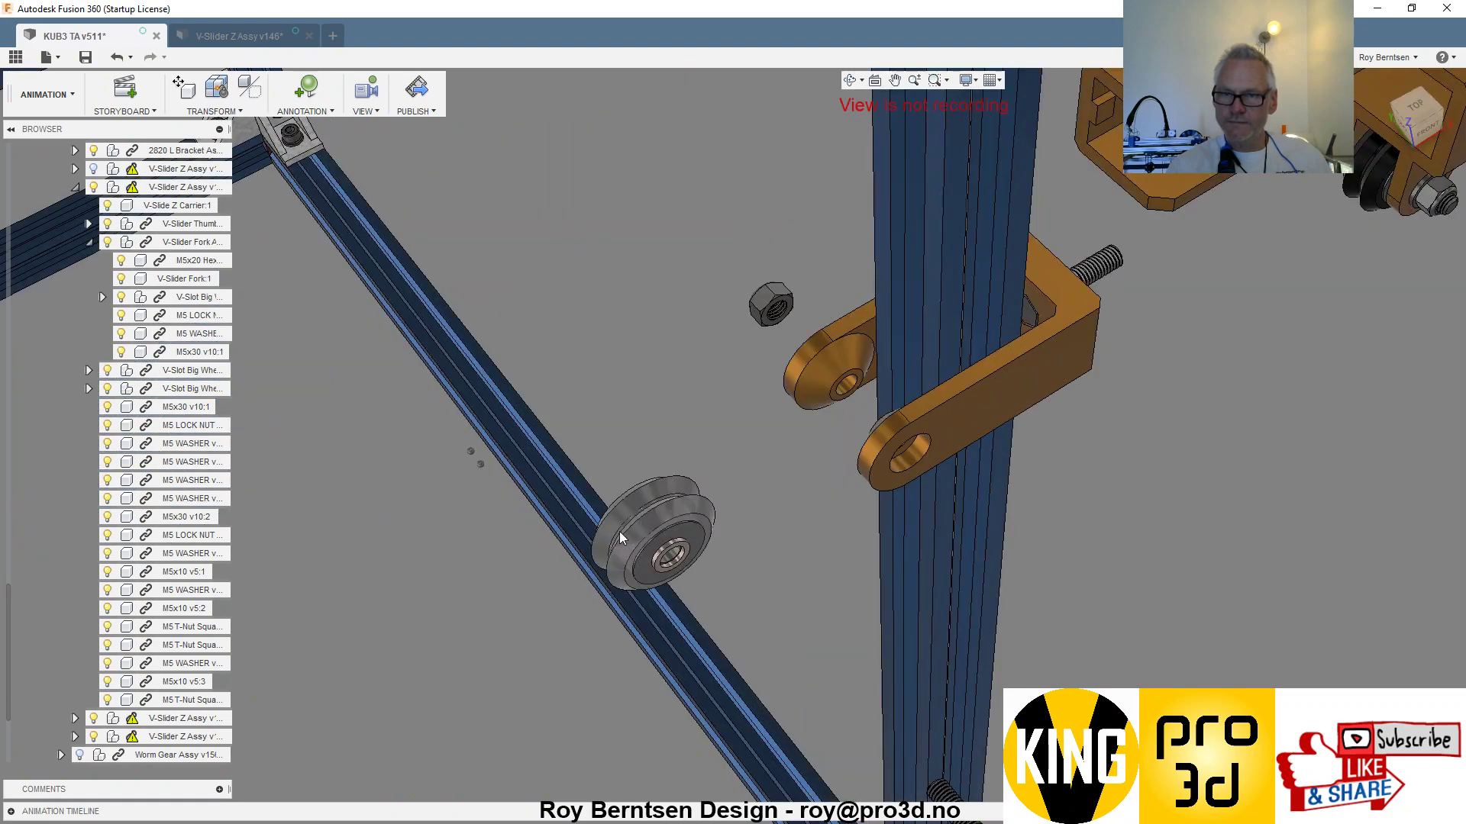
{"action": "left_click", "coordinate": [638, 537]}
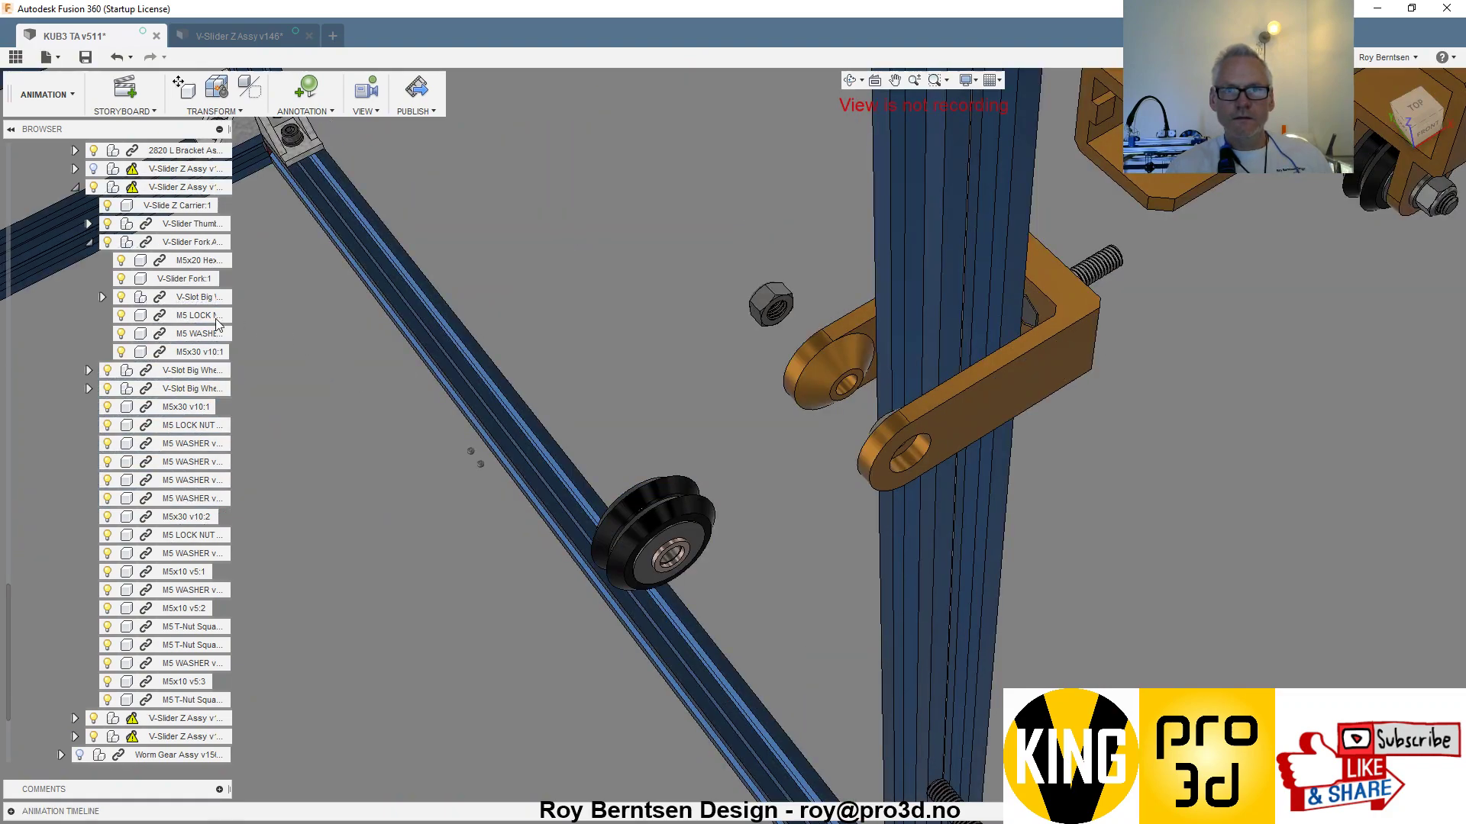
{"action": "left_click", "coordinate": [191, 297]}
{"action": "right_click", "coordinate": [137, 300]}
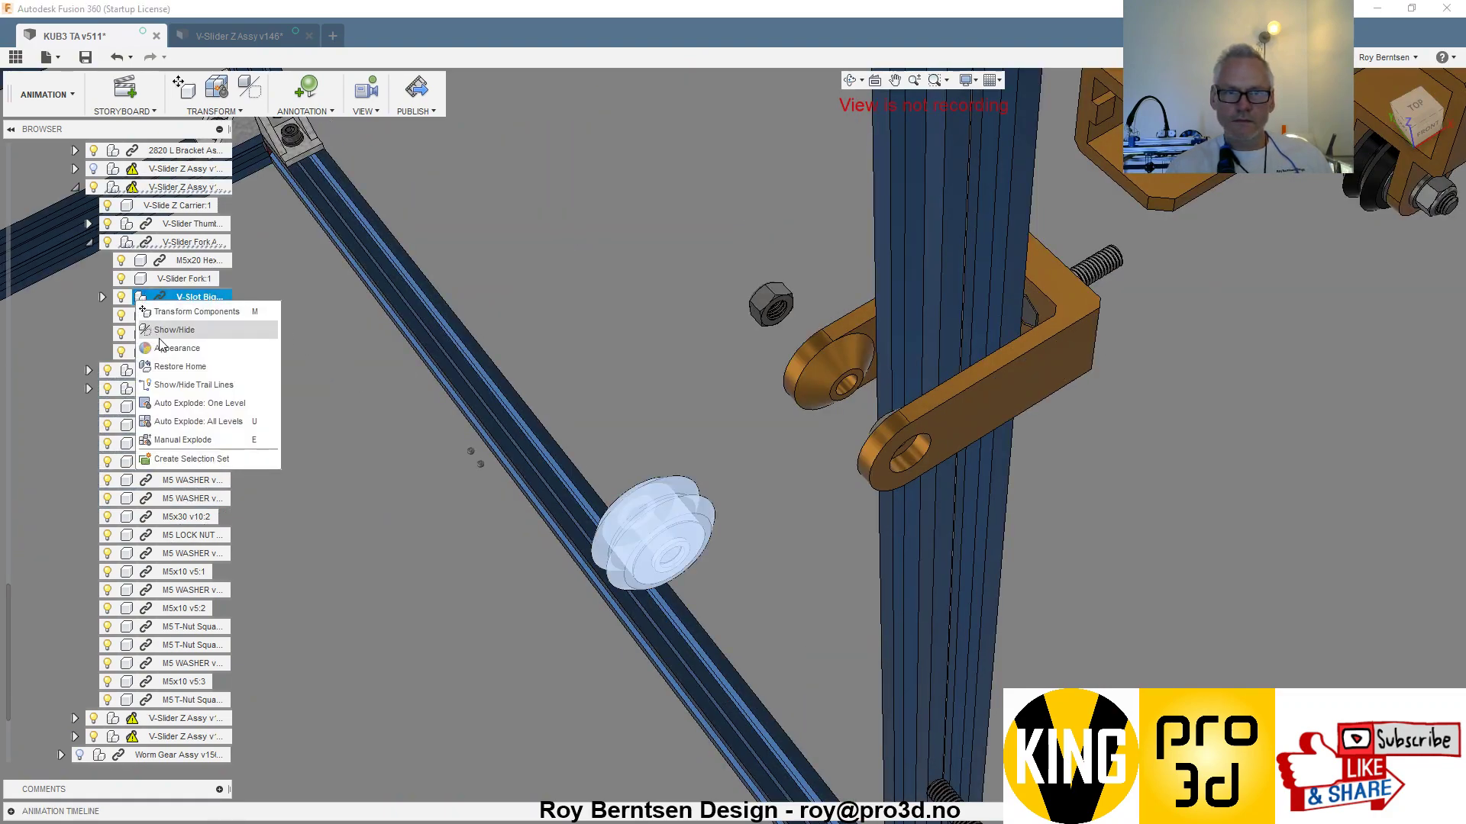
{"action": "left_click", "coordinate": [180, 366]}
{"action": "left_click", "coordinate": [368, 569]}
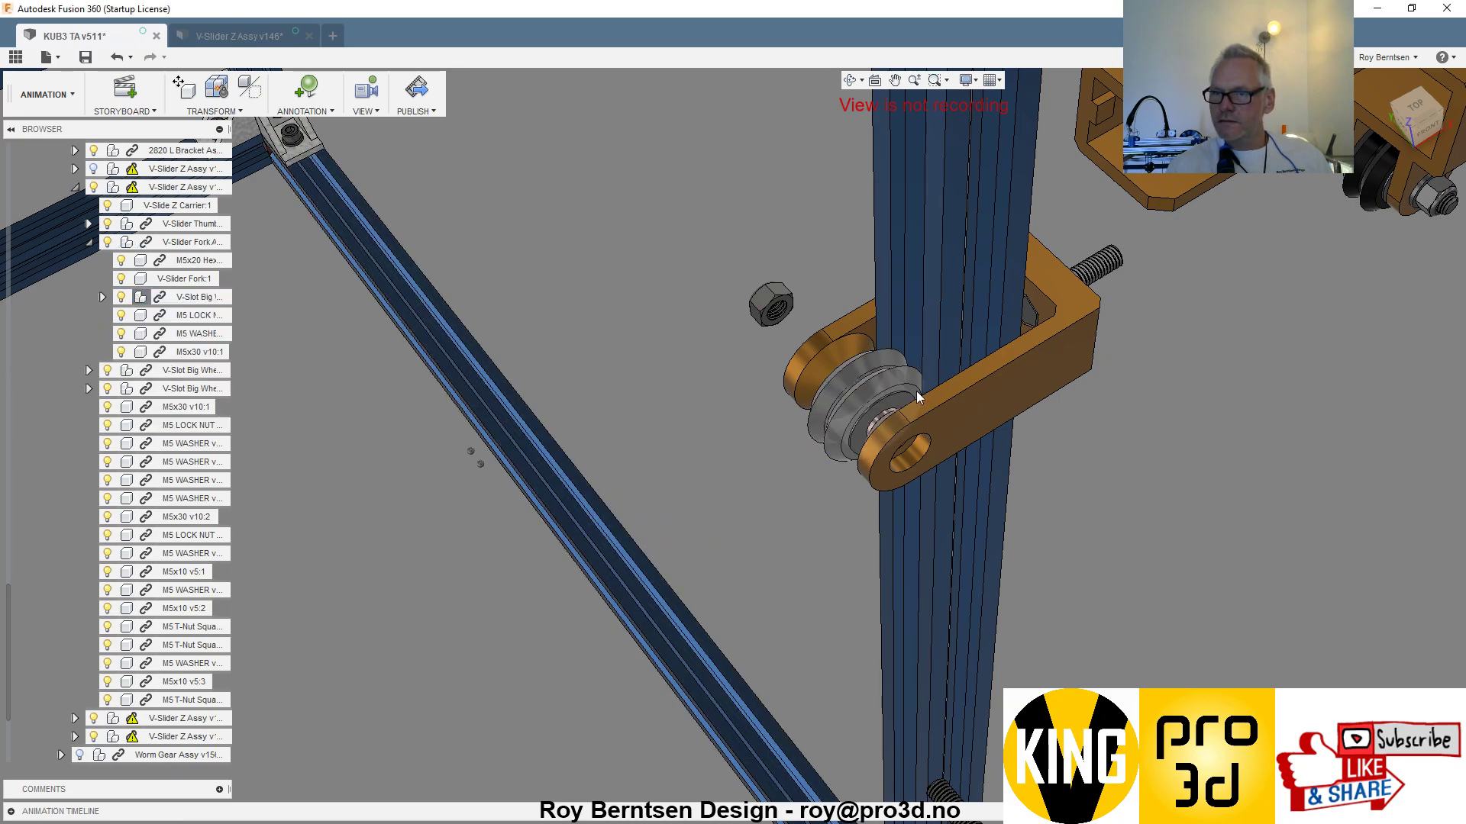
- Restore the fork's M5x30 bolt and its M5 washer to their home positions through the wheel
{"action": "scroll", "coordinate": [916, 391], "scroll_direction": "up", "scroll_amount": 5}
{"action": "middle_click_drag", "start_coordinate": [872, 404], "coordinate": [333, 667], "text": "shift"}
{"action": "scroll", "coordinate": [649, 344], "scroll_direction": "down", "scroll_amount": 6}
{"action": "scroll", "coordinate": [729, 584], "scroll_direction": "up", "scroll_amount": 3}
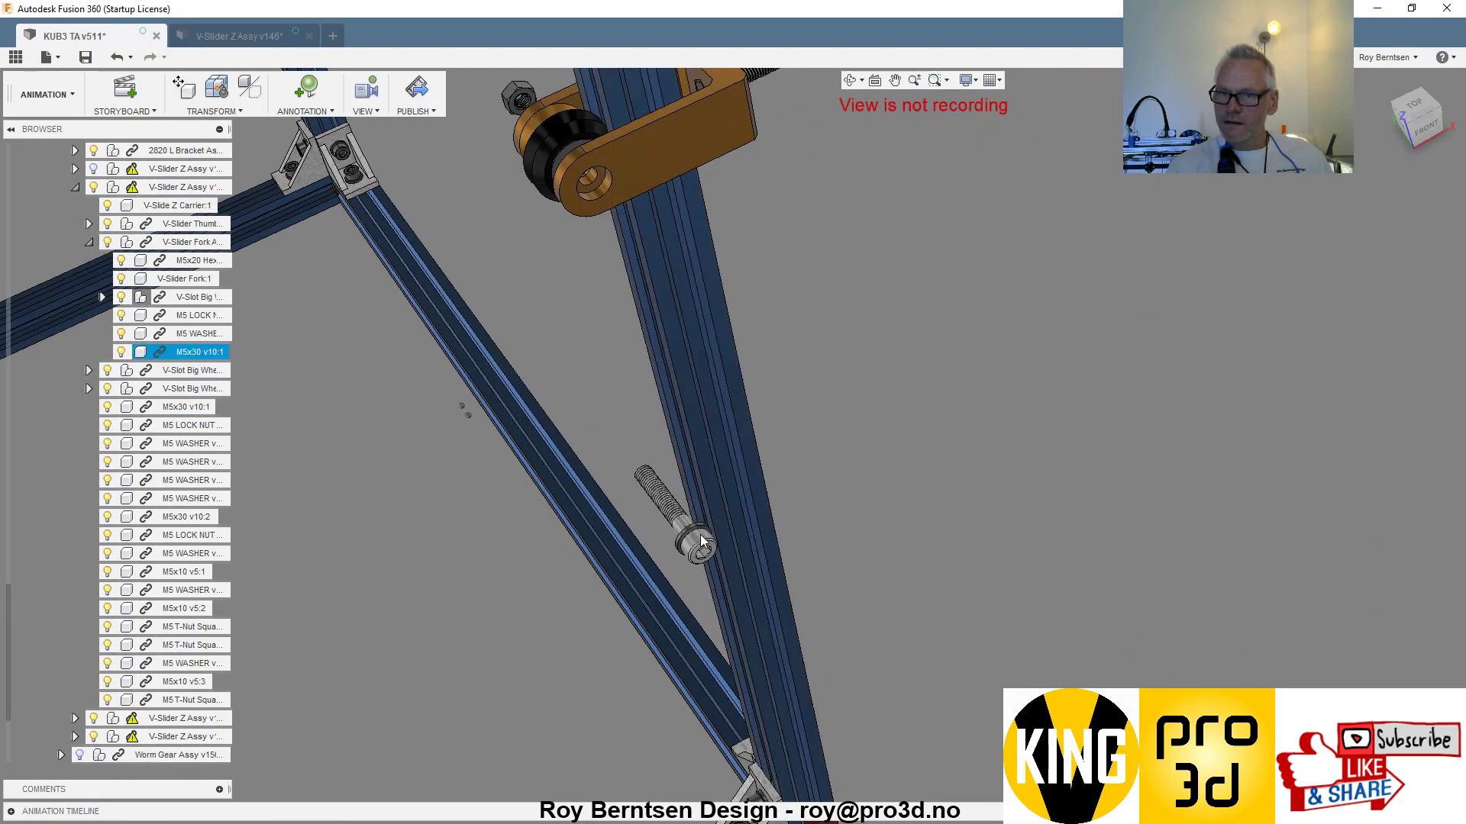
{"action": "left_click", "coordinate": [699, 538]}
{"action": "left_click", "coordinate": [688, 530], "text": "ctrl"}
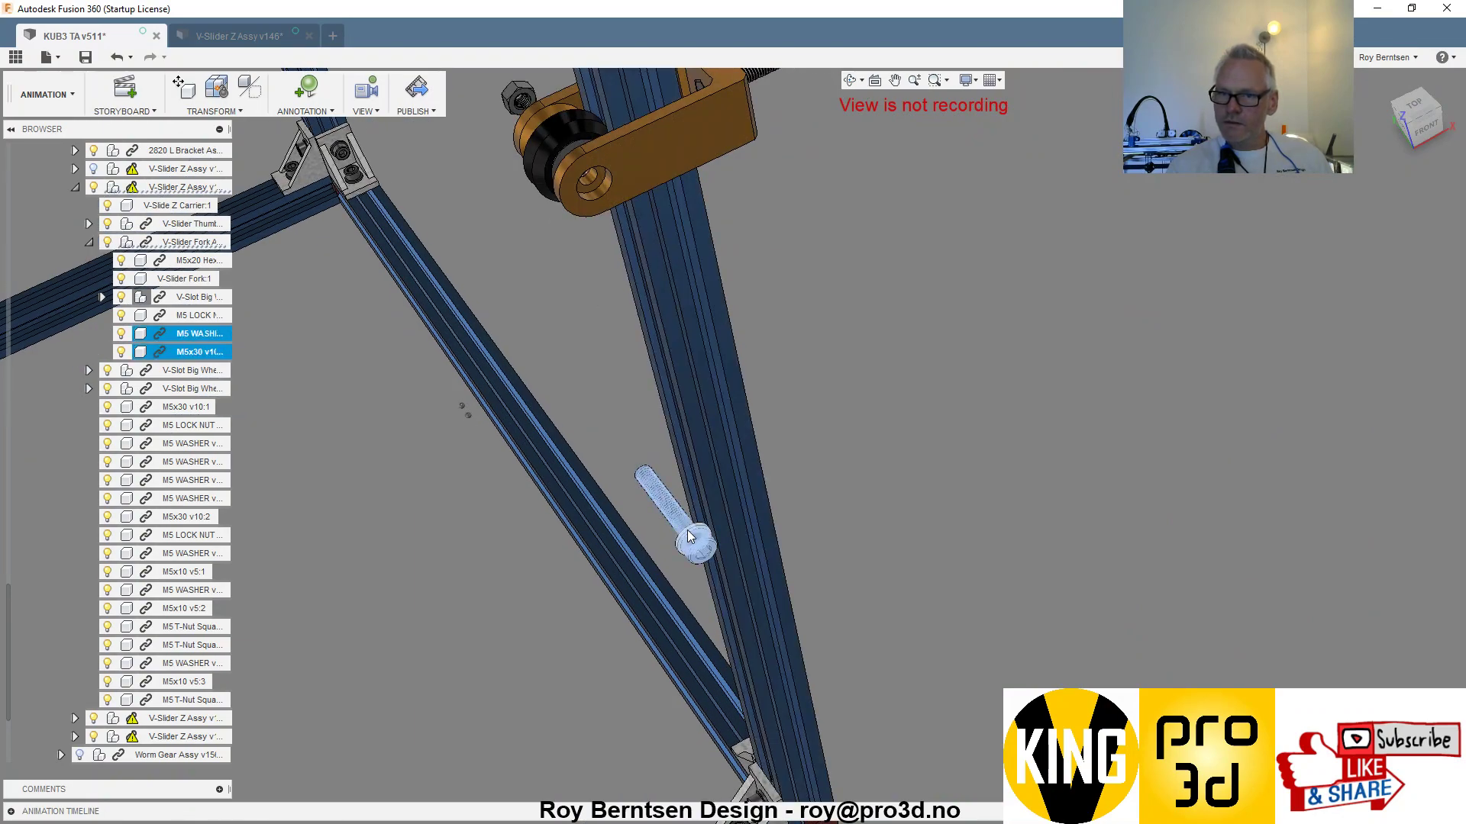
{"action": "right_click", "coordinate": [689, 537]}
{"action": "left_click", "coordinate": [668, 623]}
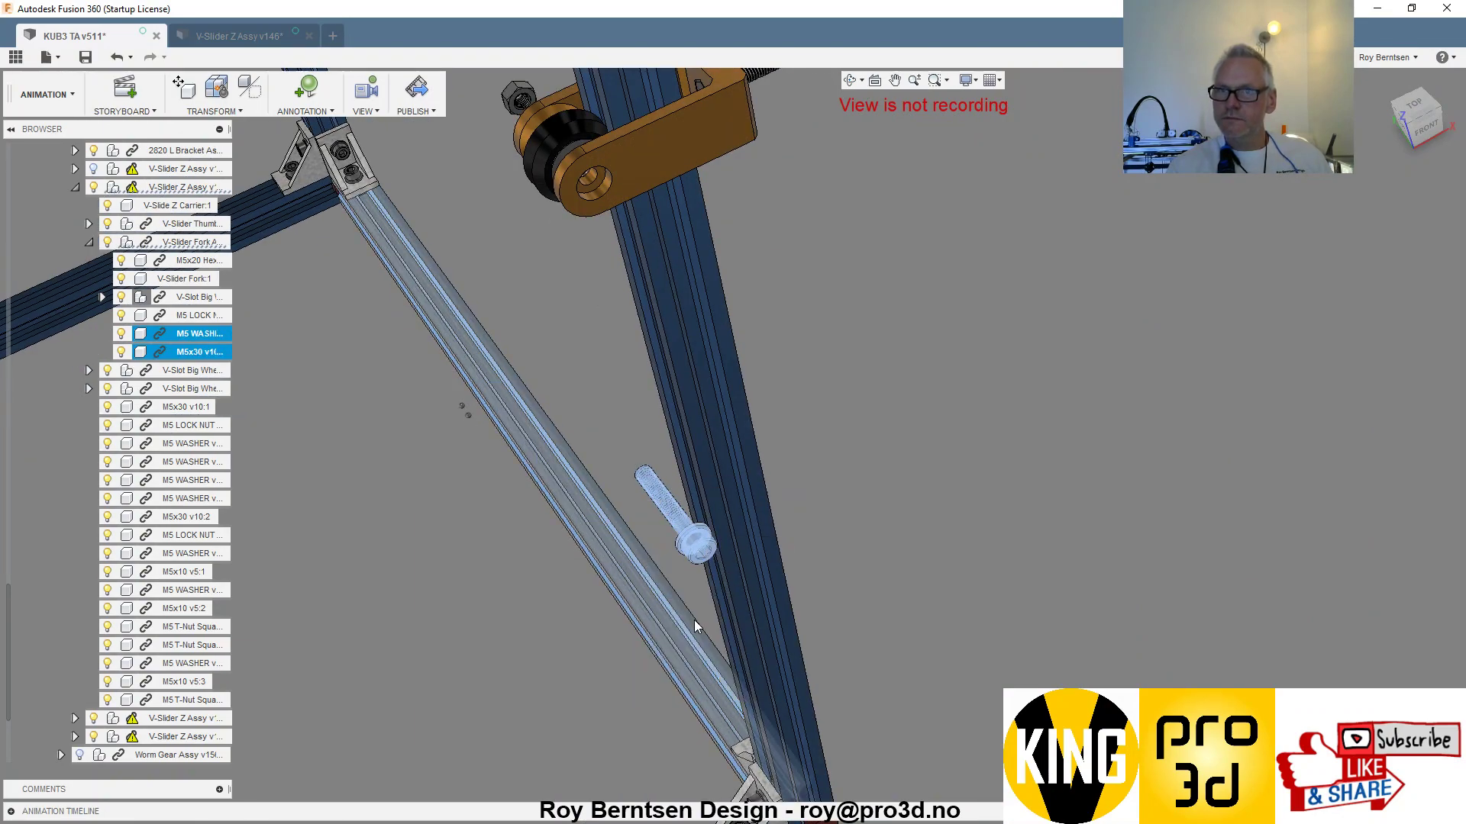
- Restore the M5 lock nut to its home position on the fork's wheel bolt
{"action": "scroll", "coordinate": [768, 258], "scroll_direction": "up", "scroll_amount": 3}
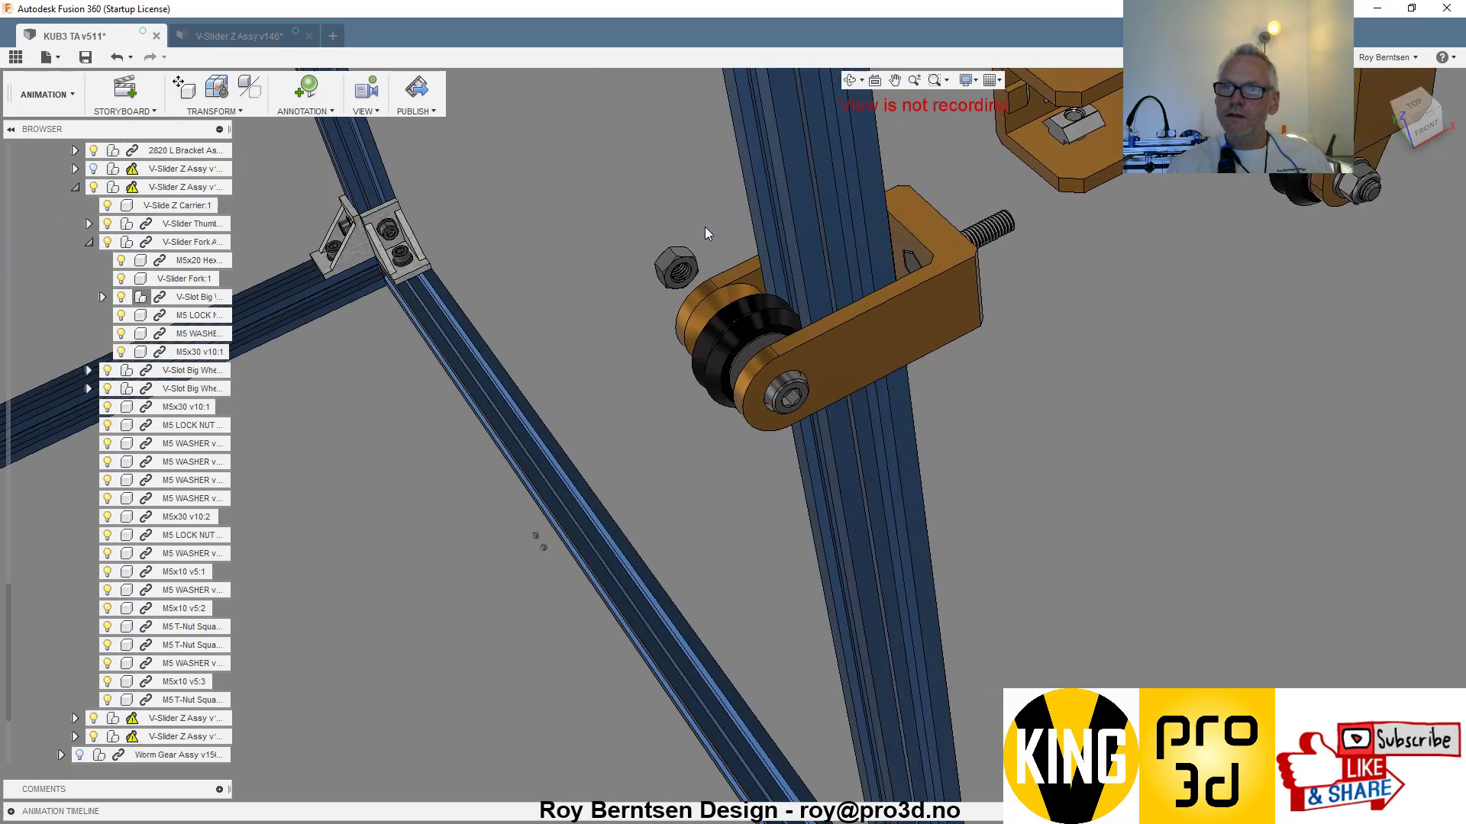
{"action": "left_click", "coordinate": [686, 254]}
{"action": "right_click", "coordinate": [686, 255]}
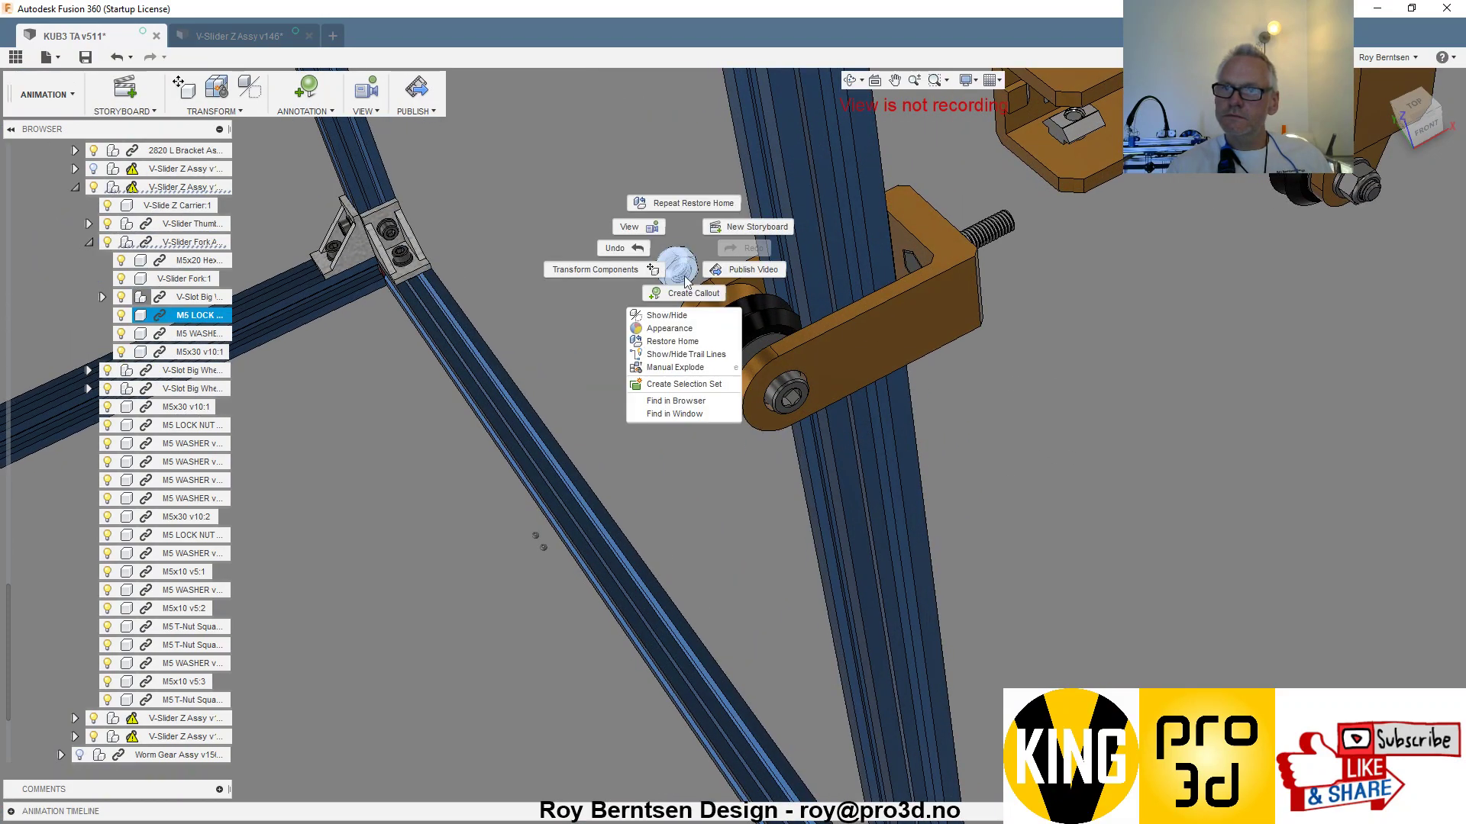
{"action": "left_click", "coordinate": [672, 332]}
{"action": "left_click", "coordinate": [671, 493]}
- Restore the whole V-Slider Z assembly to home so the carrier joins the fork on the vertical profile
{"action": "middle_click_drag", "start_coordinate": [670, 493], "coordinate": [715, 462], "text": "shift"}
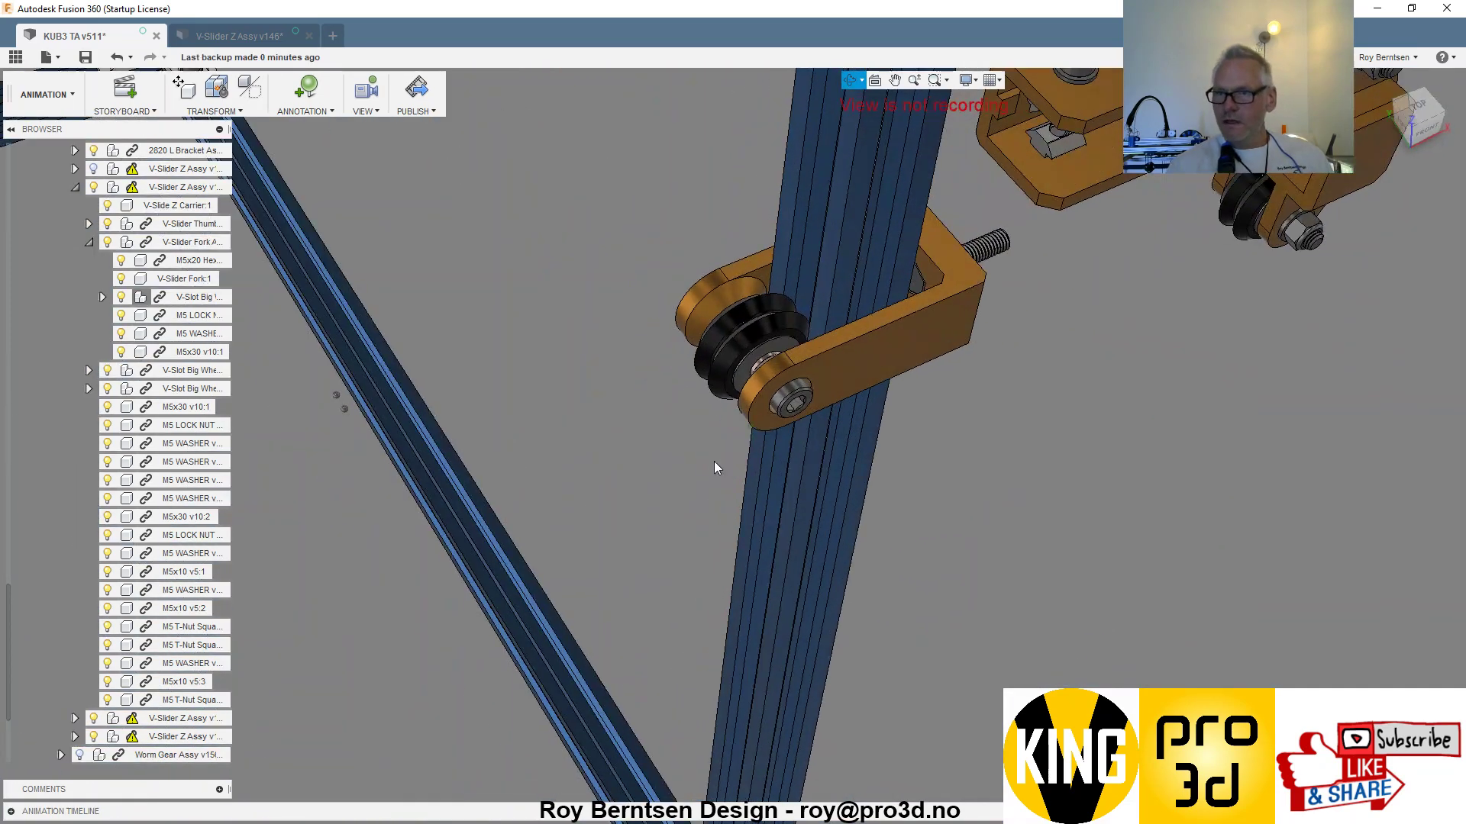
{"action": "scroll", "coordinate": [715, 462], "scroll_direction": "down", "scroll_amount": 3}
{"action": "middle_click_drag", "start_coordinate": [799, 421], "coordinate": [800, 223], "text": "shift"}
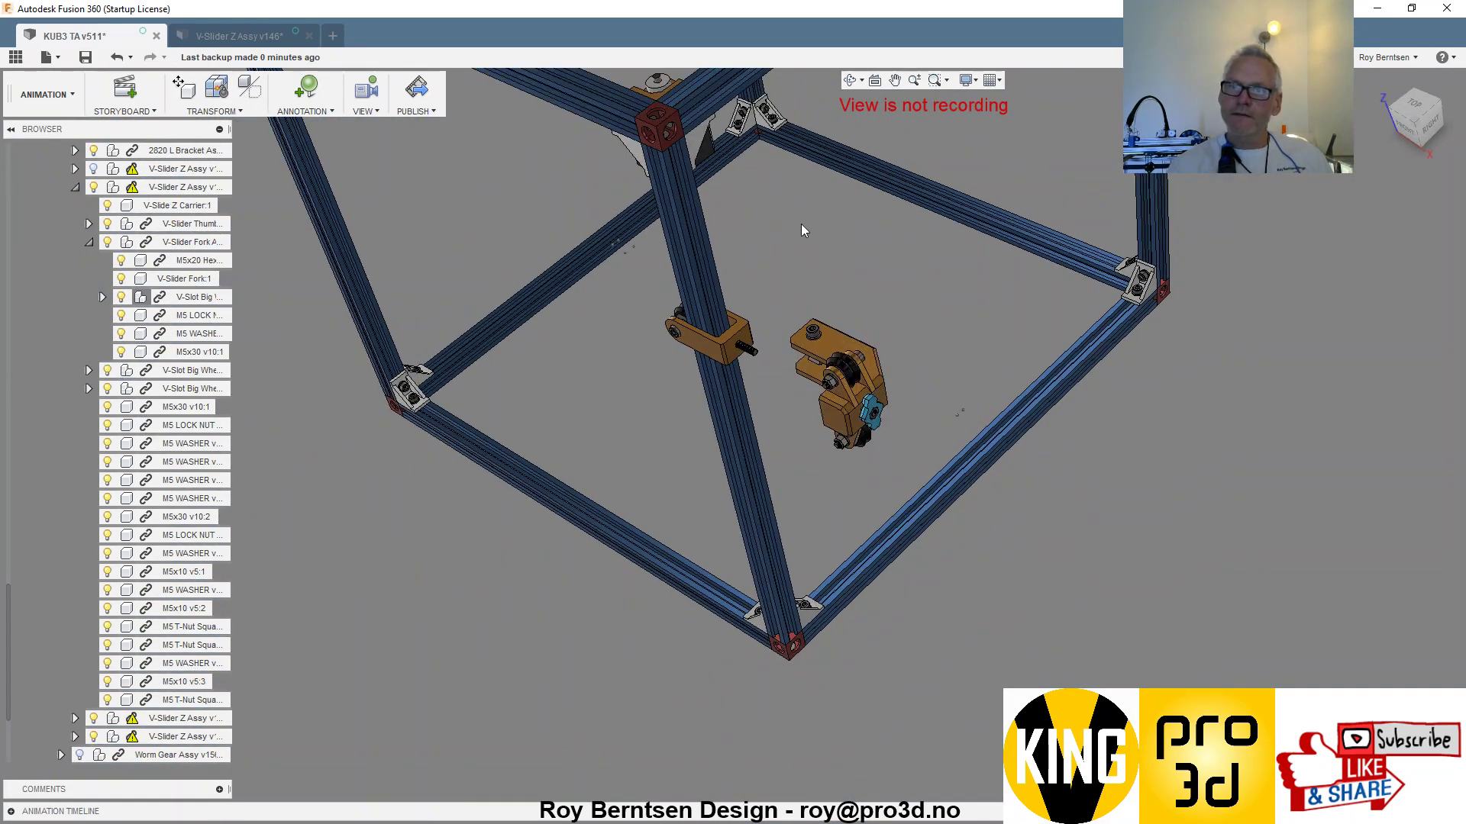
{"action": "scroll", "coordinate": [766, 233], "scroll_direction": "up", "scroll_amount": 3}
{"action": "middle_click_drag", "start_coordinate": [1000, 413], "coordinate": [974, 433], "text": "shift"}
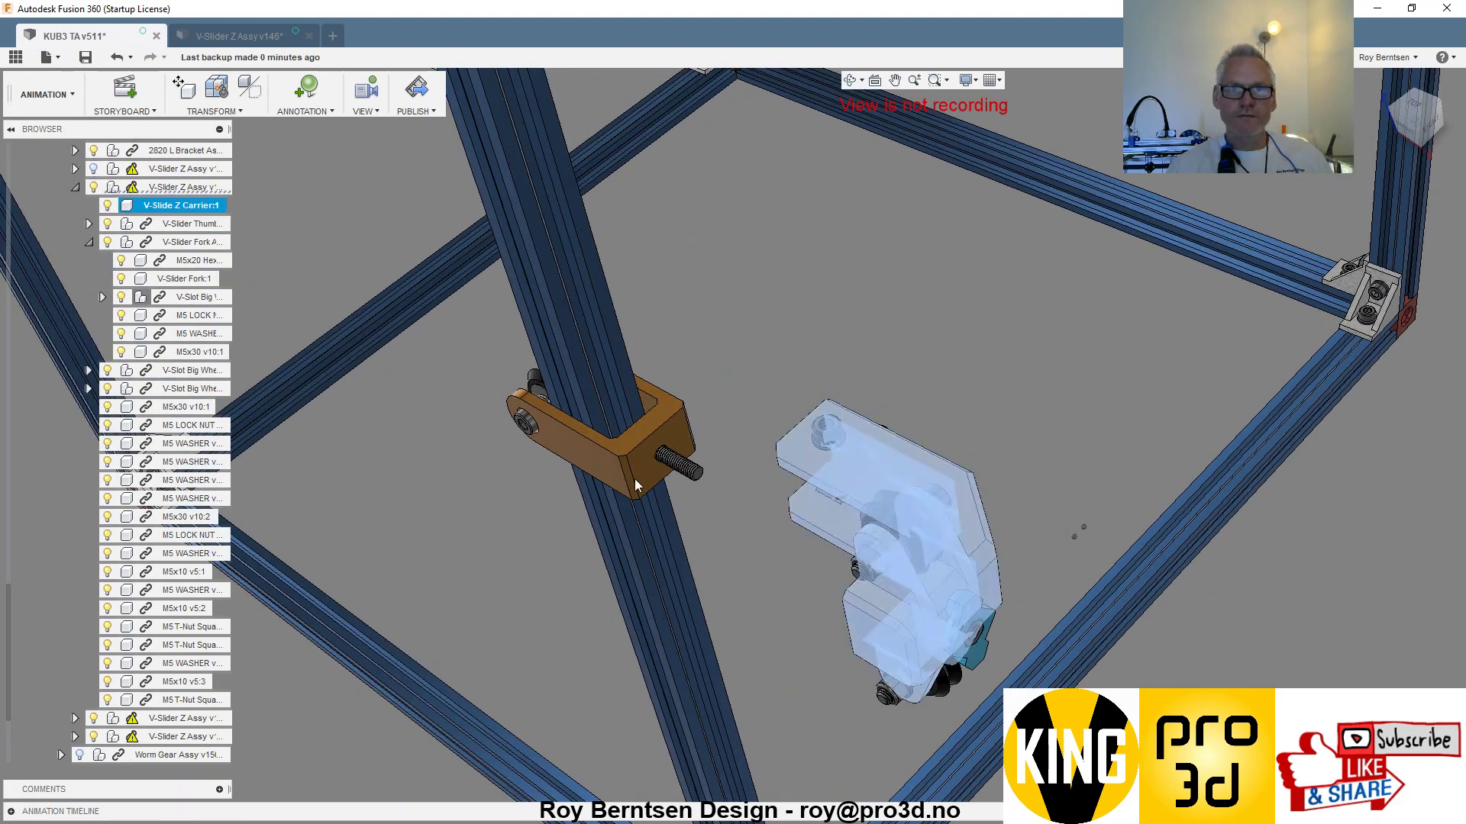
{"action": "left_click", "coordinate": [114, 188]}
{"action": "right_click", "coordinate": [119, 191]}
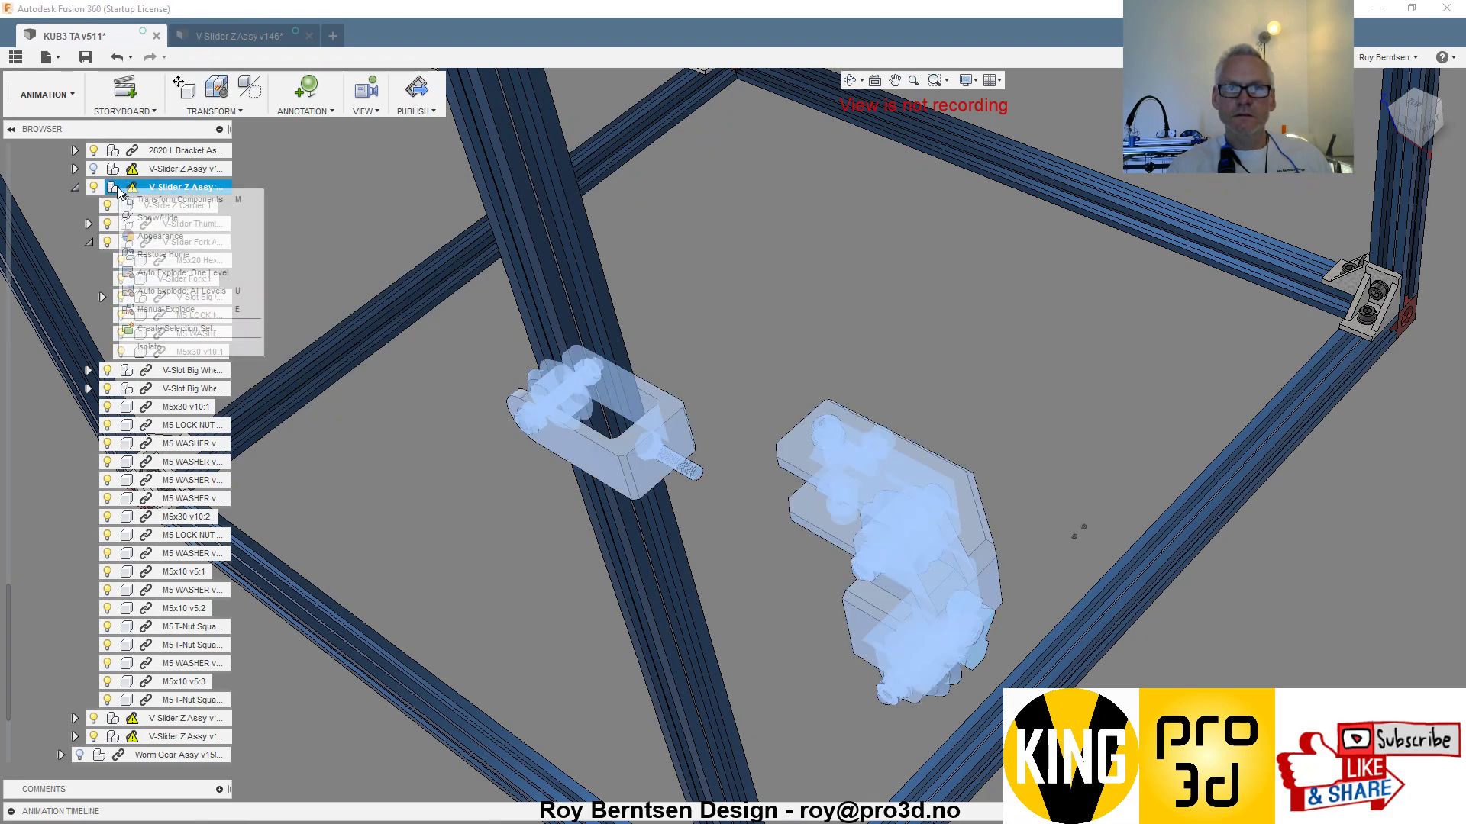
{"action": "left_click", "coordinate": [171, 254]}
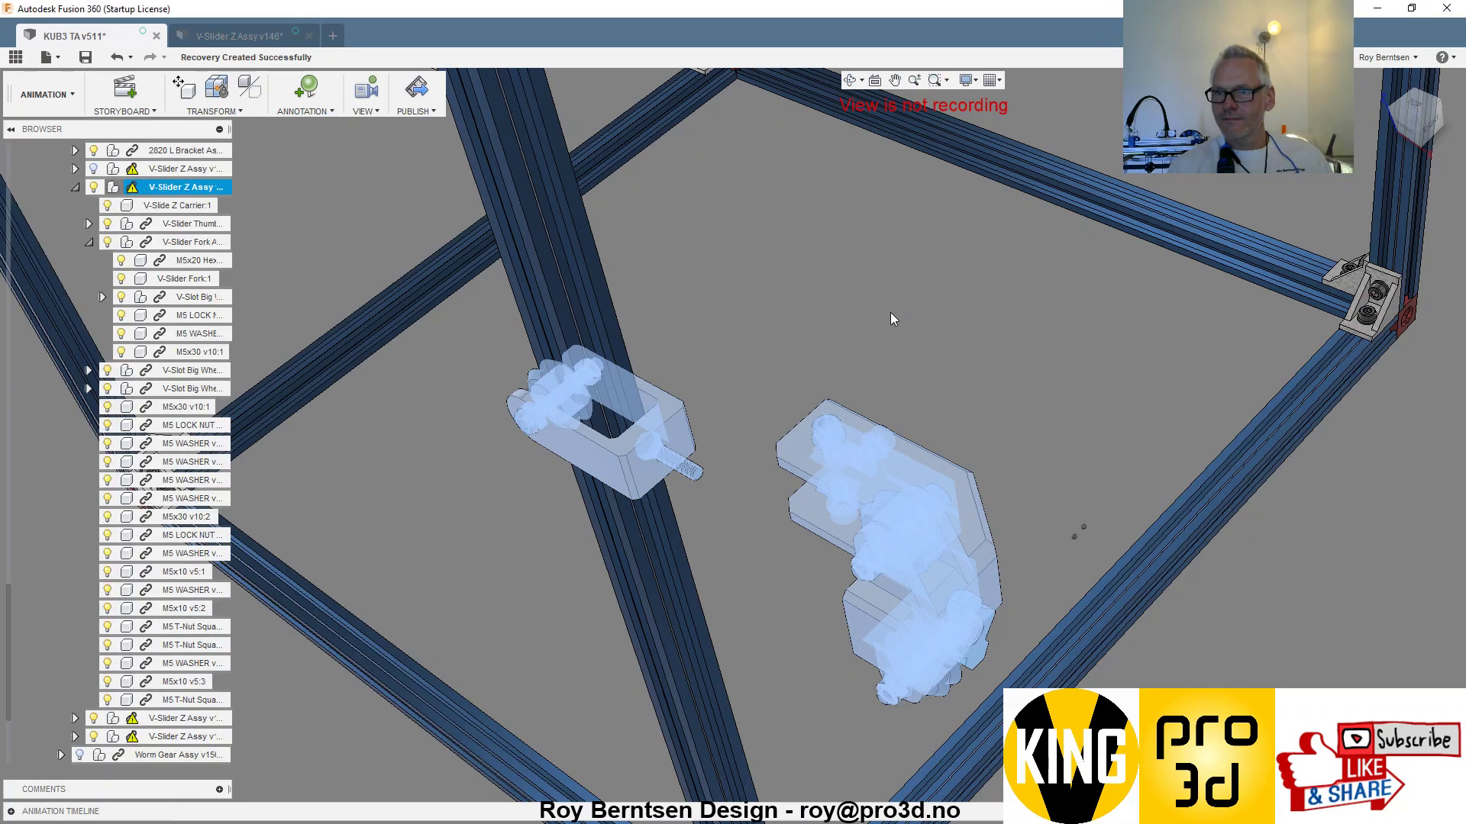
{"action": "key", "text": "ctrl+z"}
{"action": "scroll", "coordinate": [855, 426], "scroll_direction": "down", "scroll_amount": 2}
{"action": "scroll", "coordinate": [690, 423], "scroll_direction": "up", "scroll_amount": 5}
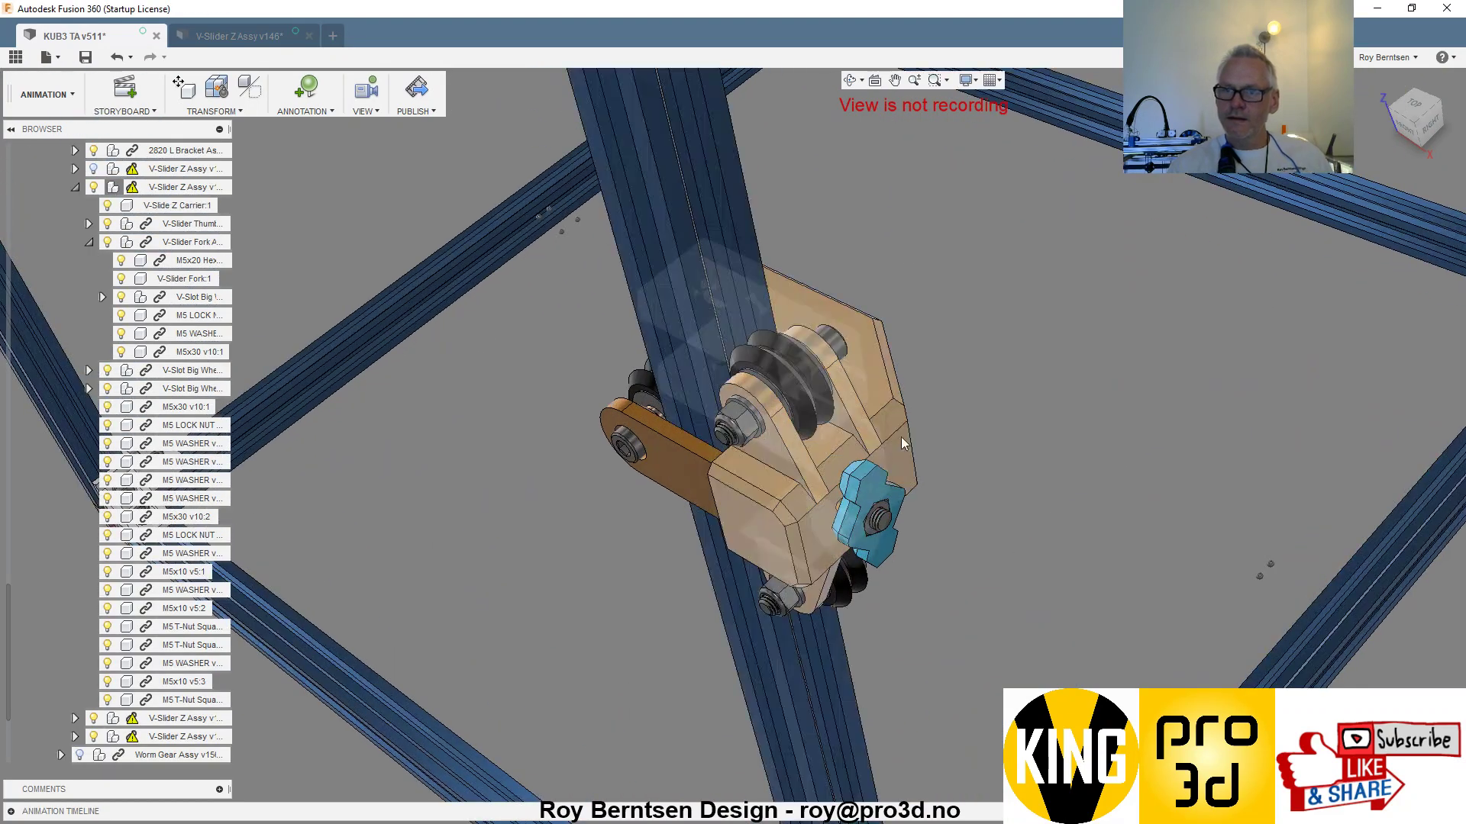
- Examine the assembled Z slider, its thumb nut and wheels, and its place on the frame's vertical profile
{"action": "left_click", "coordinate": [864, 498]}
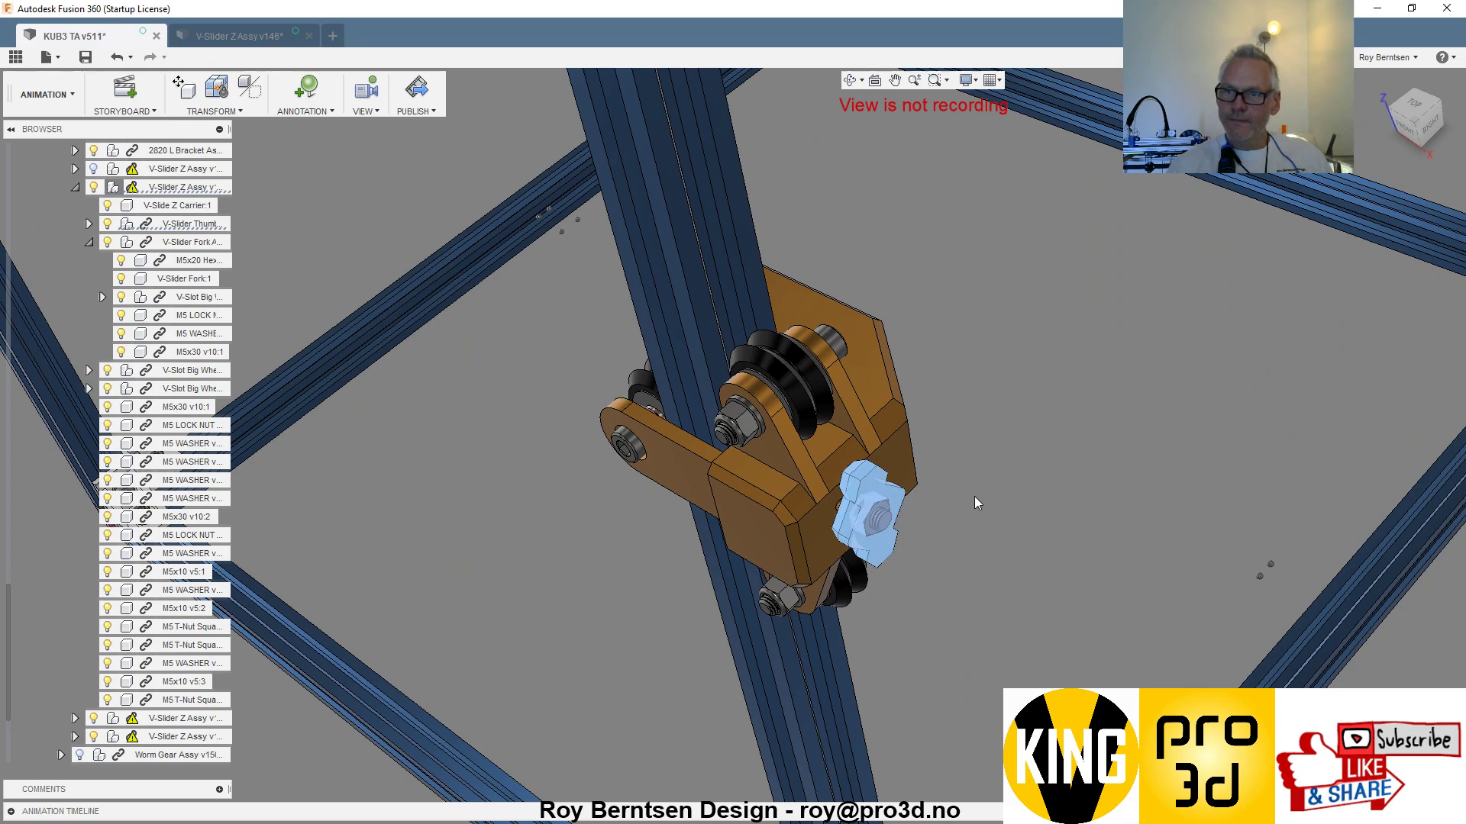
{"action": "middle_click_drag", "start_coordinate": [974, 497], "coordinate": [908, 504], "text": "shift"}
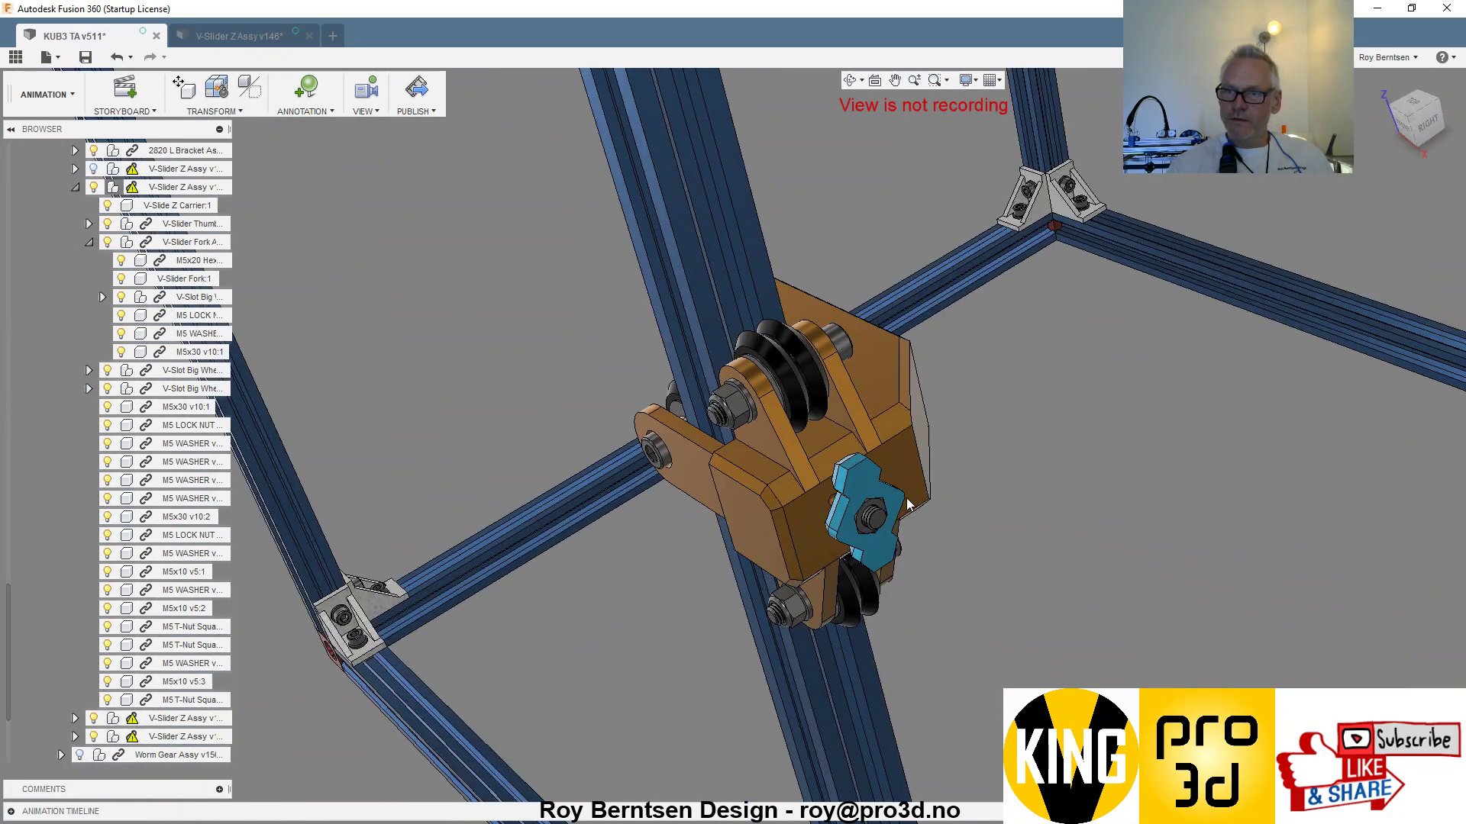
{"action": "scroll", "coordinate": [836, 494], "scroll_direction": "down", "scroll_amount": 3}
{"action": "scroll", "coordinate": [836, 498], "scroll_direction": "up", "scroll_amount": 3}
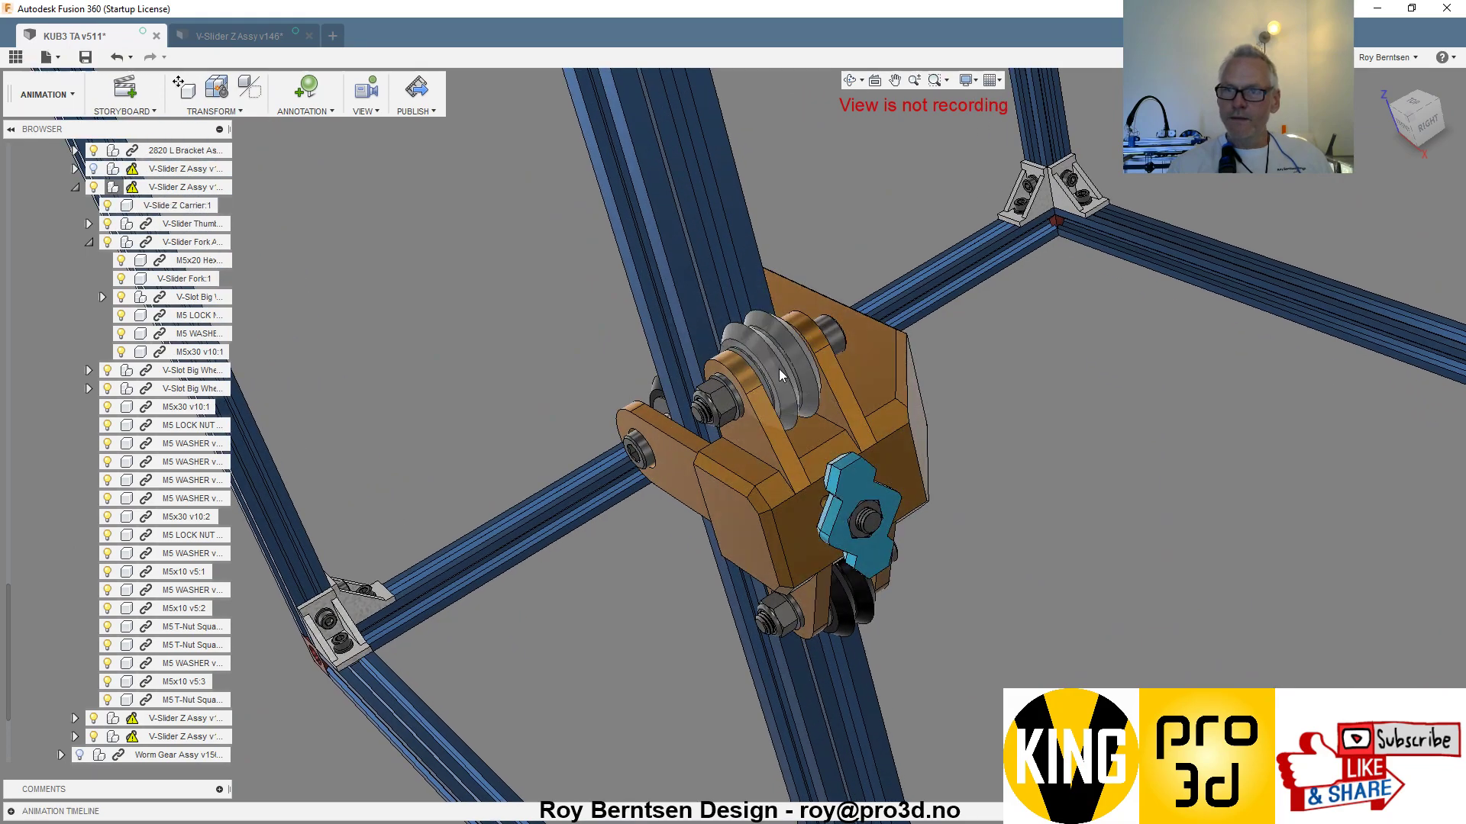
{"action": "scroll", "coordinate": [780, 374], "scroll_direction": "down", "scroll_amount": 2}
{"action": "scroll", "coordinate": [732, 298], "scroll_direction": "down", "scroll_amount": 3}
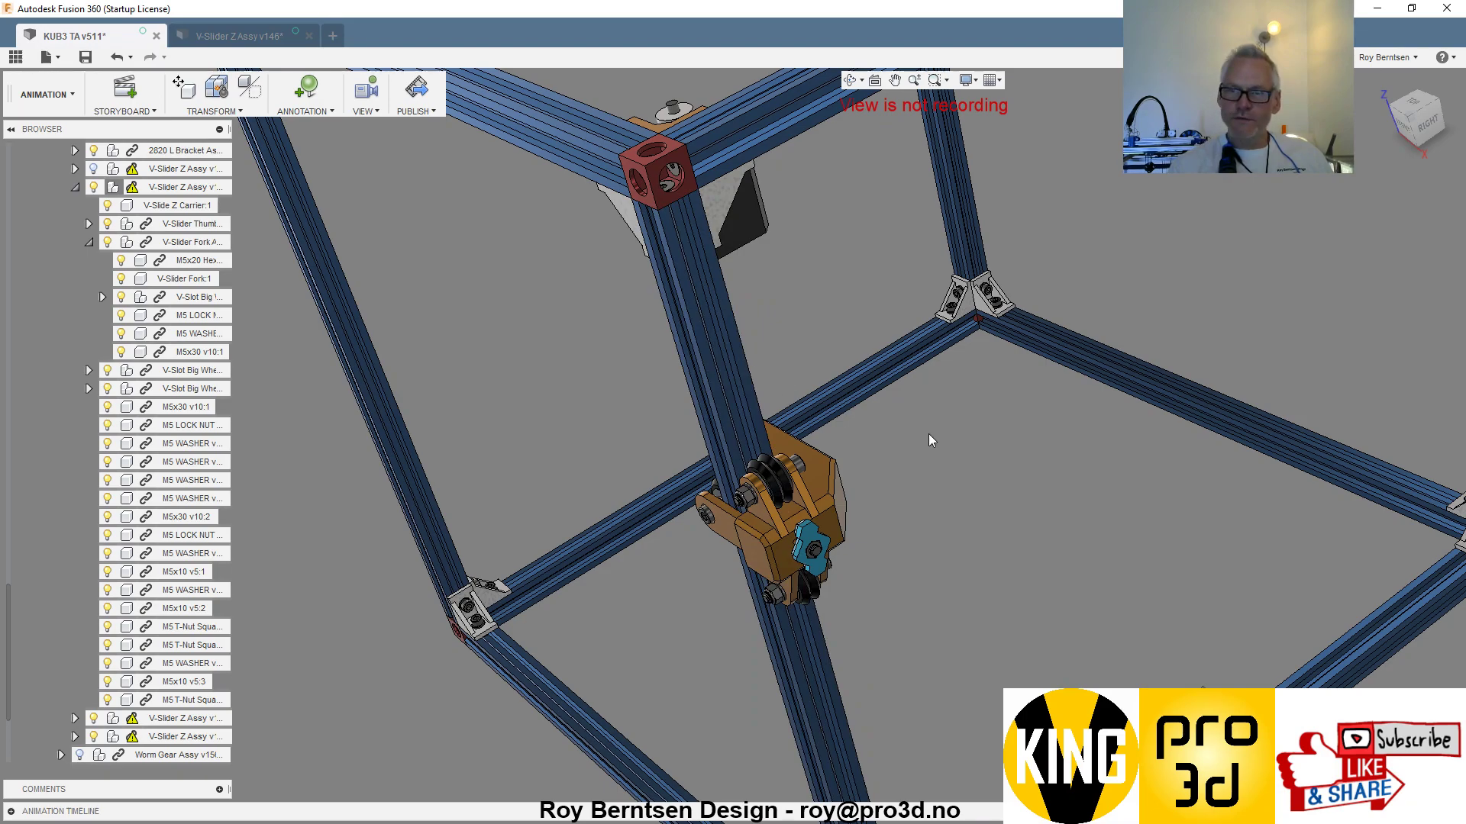
{"action": "scroll", "coordinate": [927, 443], "scroll_direction": "down", "scroll_amount": 3}
{"action": "mouse_move", "coordinate": [922, 448]}
{"action": "middle_mouse_down", "text": "shift"}
{"action": "mouse_move", "coordinate": [966, 416]}
{"action": "mouse_move", "coordinate": [933, 393]}
{"action": "mouse_move", "coordinate": [934, 424]}
{"action": "middle_mouse_up", "text": "shift"}
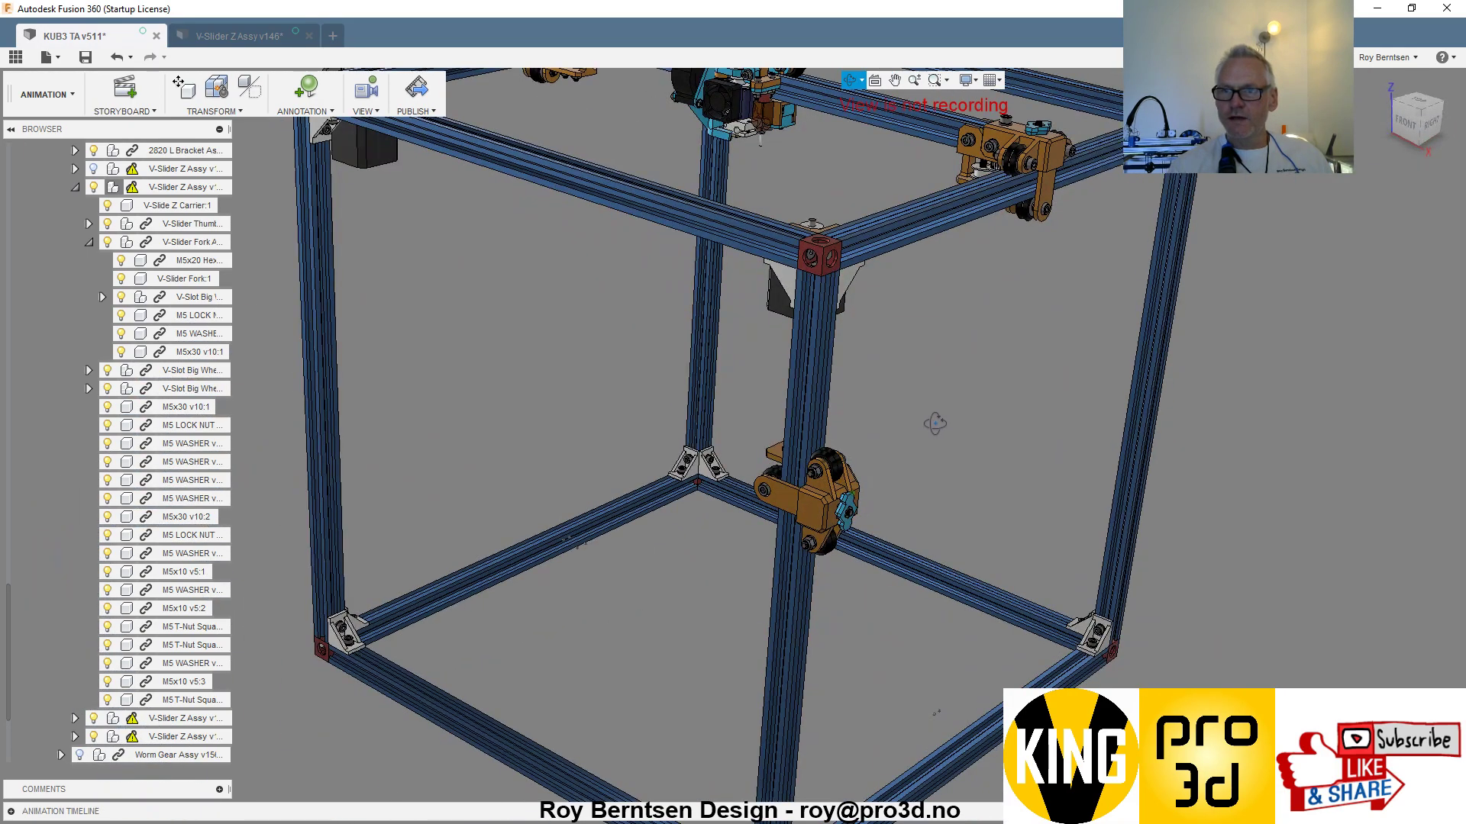
{"action": "scroll", "coordinate": [934, 423], "scroll_direction": "down", "scroll_amount": 5}
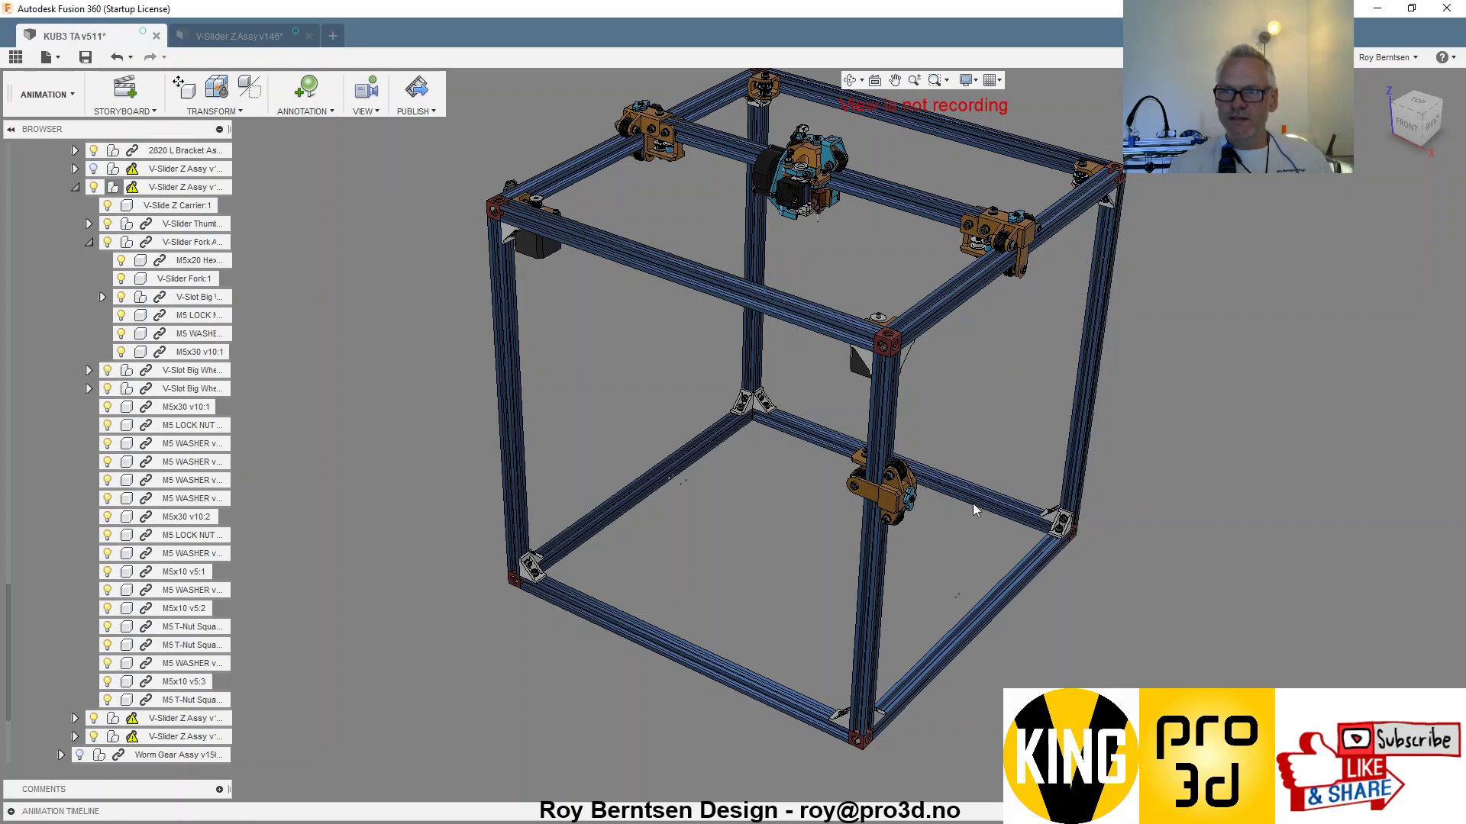
{"action": "scroll", "coordinate": [954, 493], "scroll_direction": "up", "scroll_amount": 3}
{"action": "scroll", "coordinate": [988, 410], "scroll_direction": "up", "scroll_amount": 3}
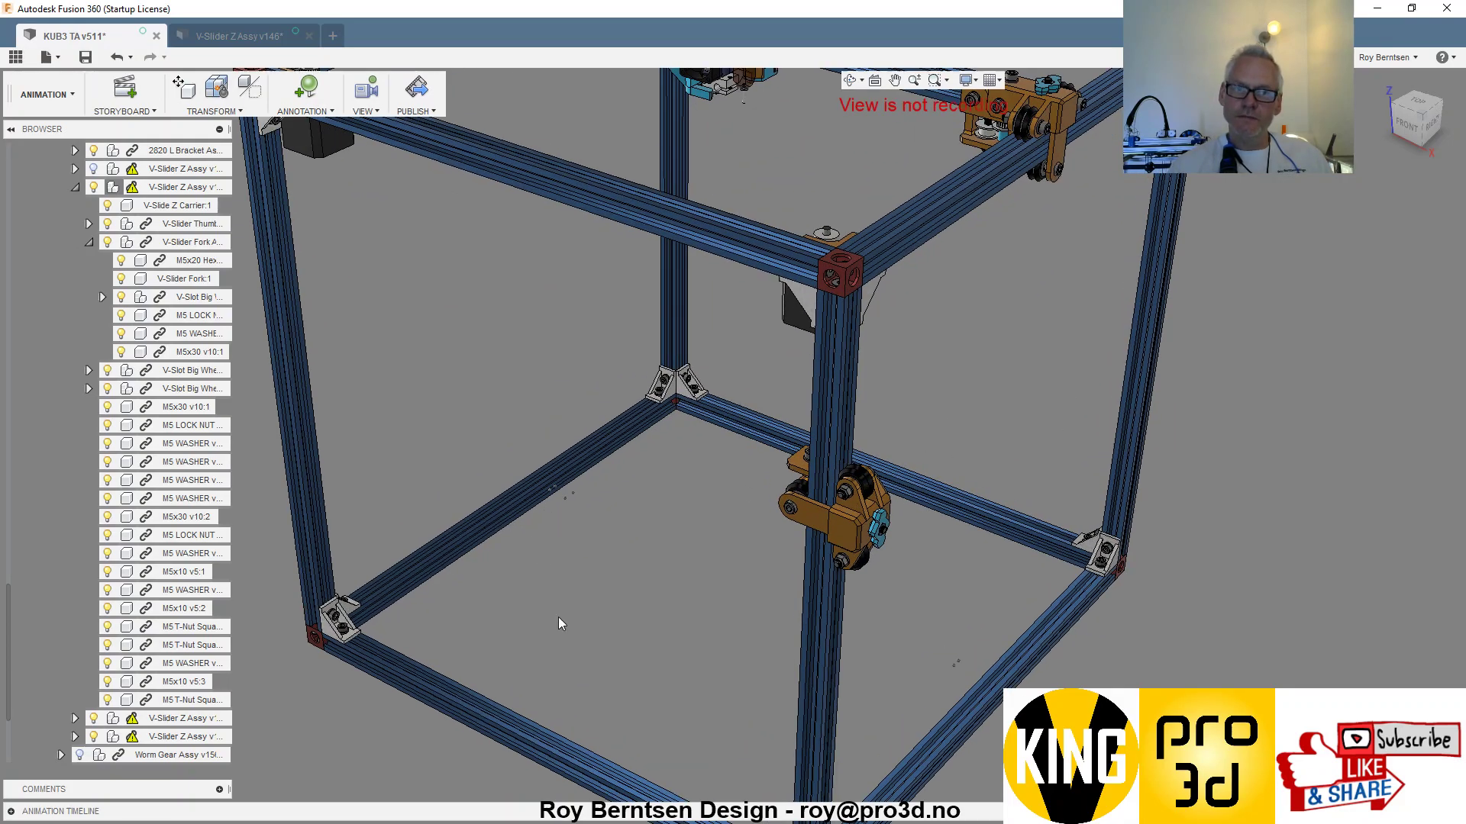
- Switch to the Model workspace and show the hidden V-Slider Z Assy v144:1, v144:3 and v144:4
{"action": "scroll", "coordinate": [456, 656], "scroll_direction": "down", "scroll_amount": 1}
{"action": "left_click", "coordinate": [45, 94]}
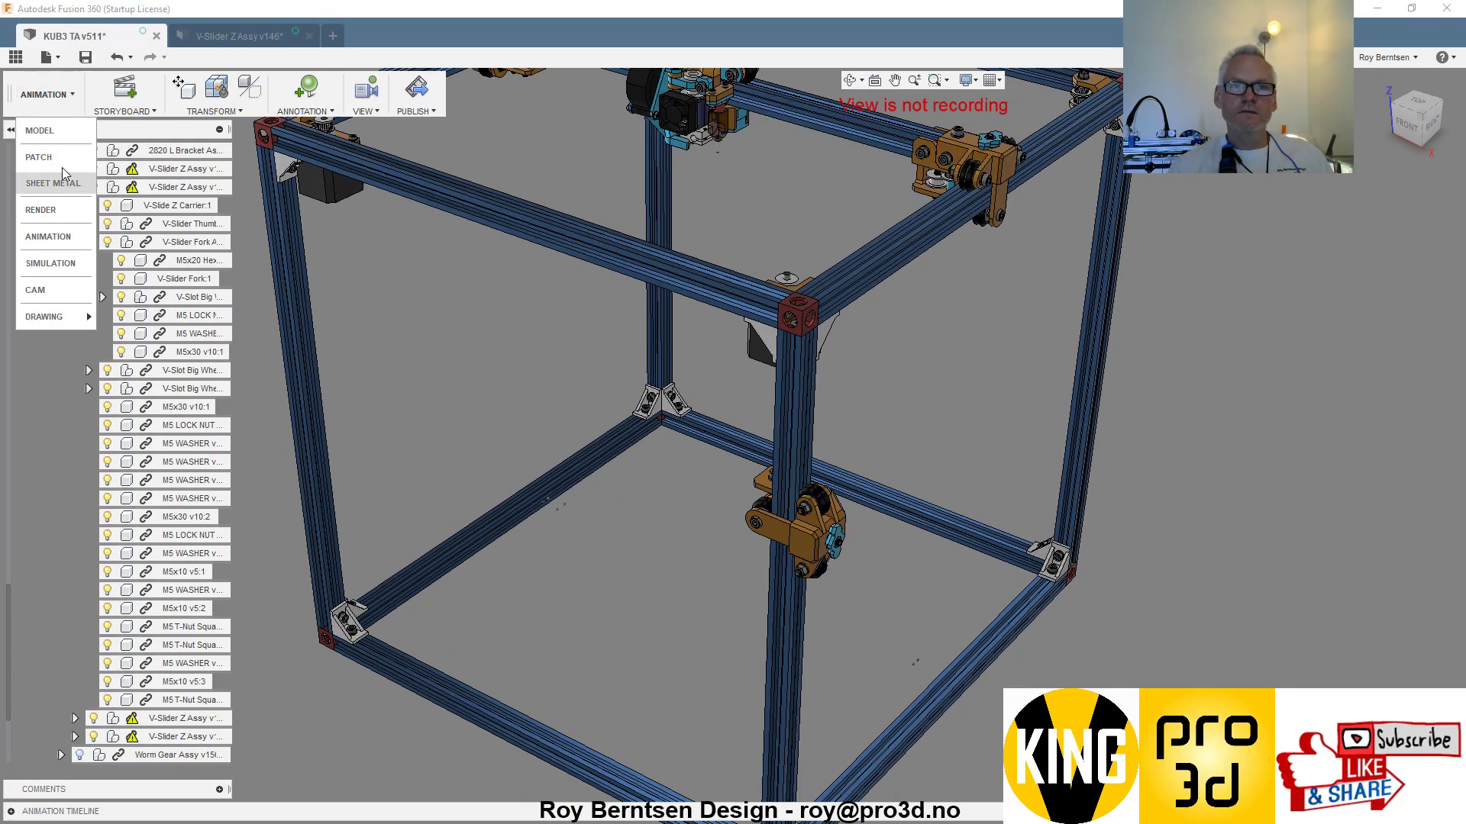
{"action": "left_click", "coordinate": [59, 132]}
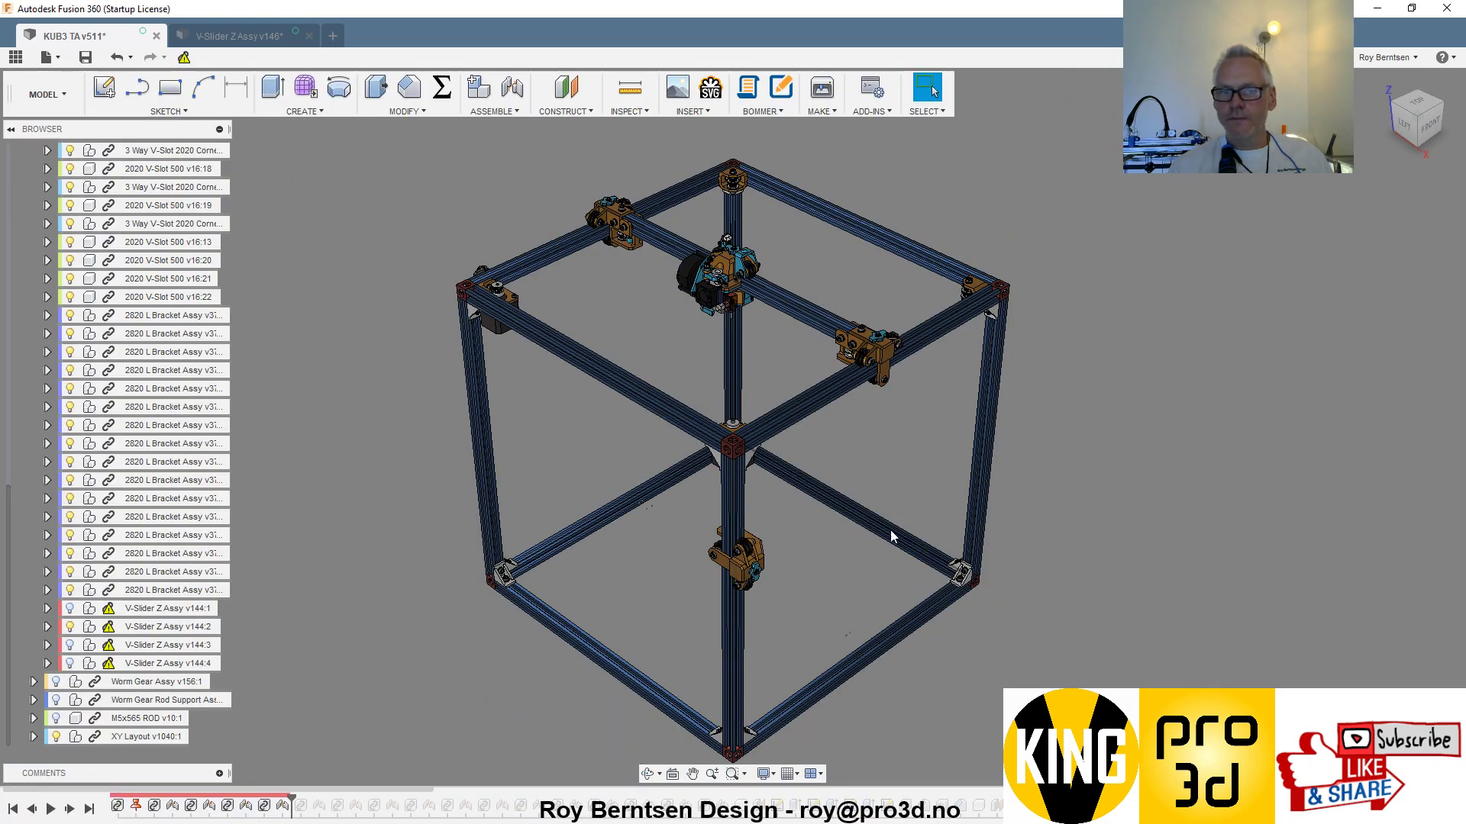
{"action": "left_click", "coordinate": [114, 645]}
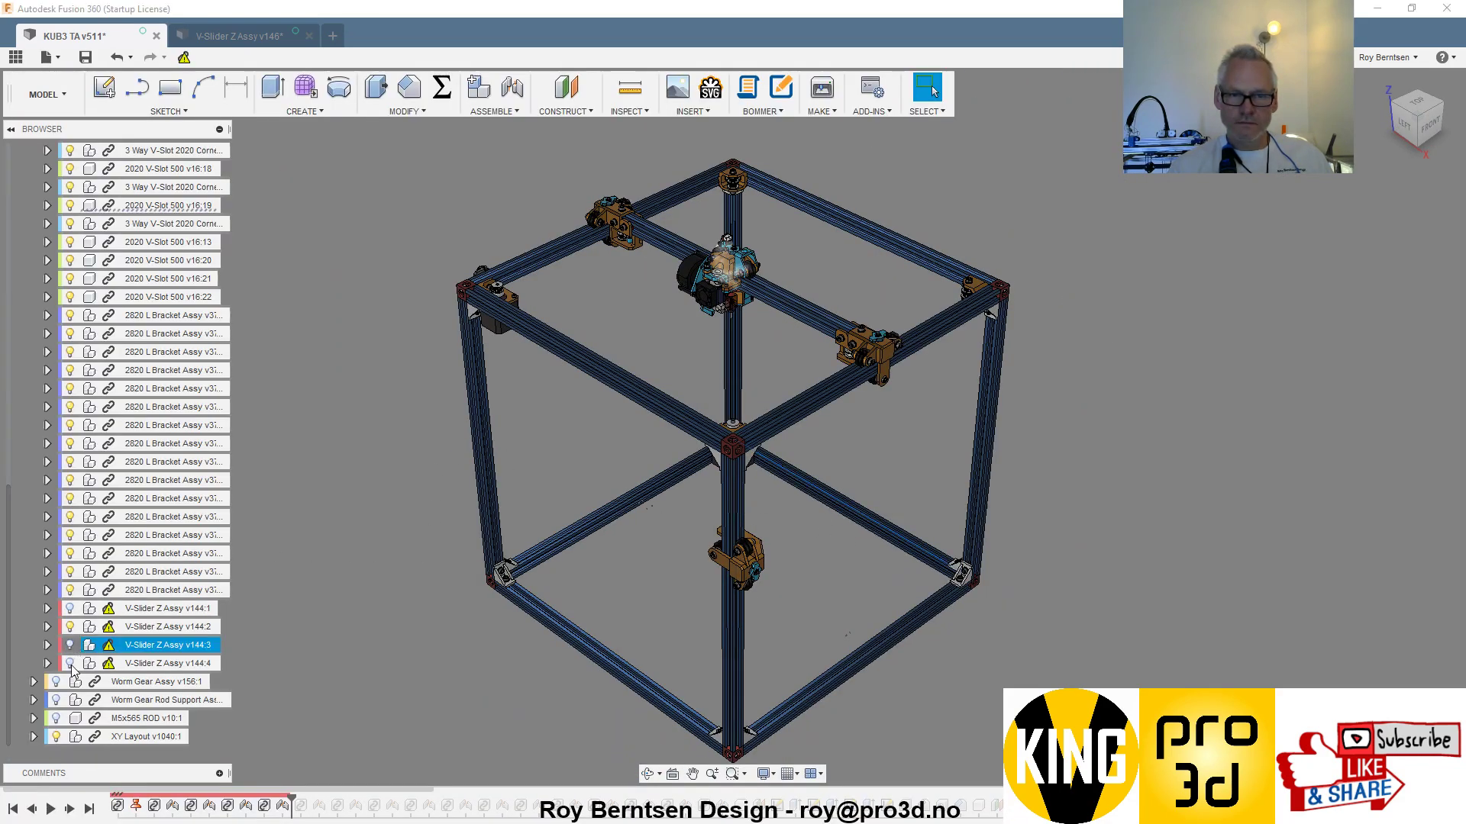
{"action": "left_click", "coordinate": [70, 663]}
{"action": "left_click", "coordinate": [69, 645]}
{"action": "left_click", "coordinate": [70, 608]}
{"action": "left_click", "coordinate": [365, 661]}
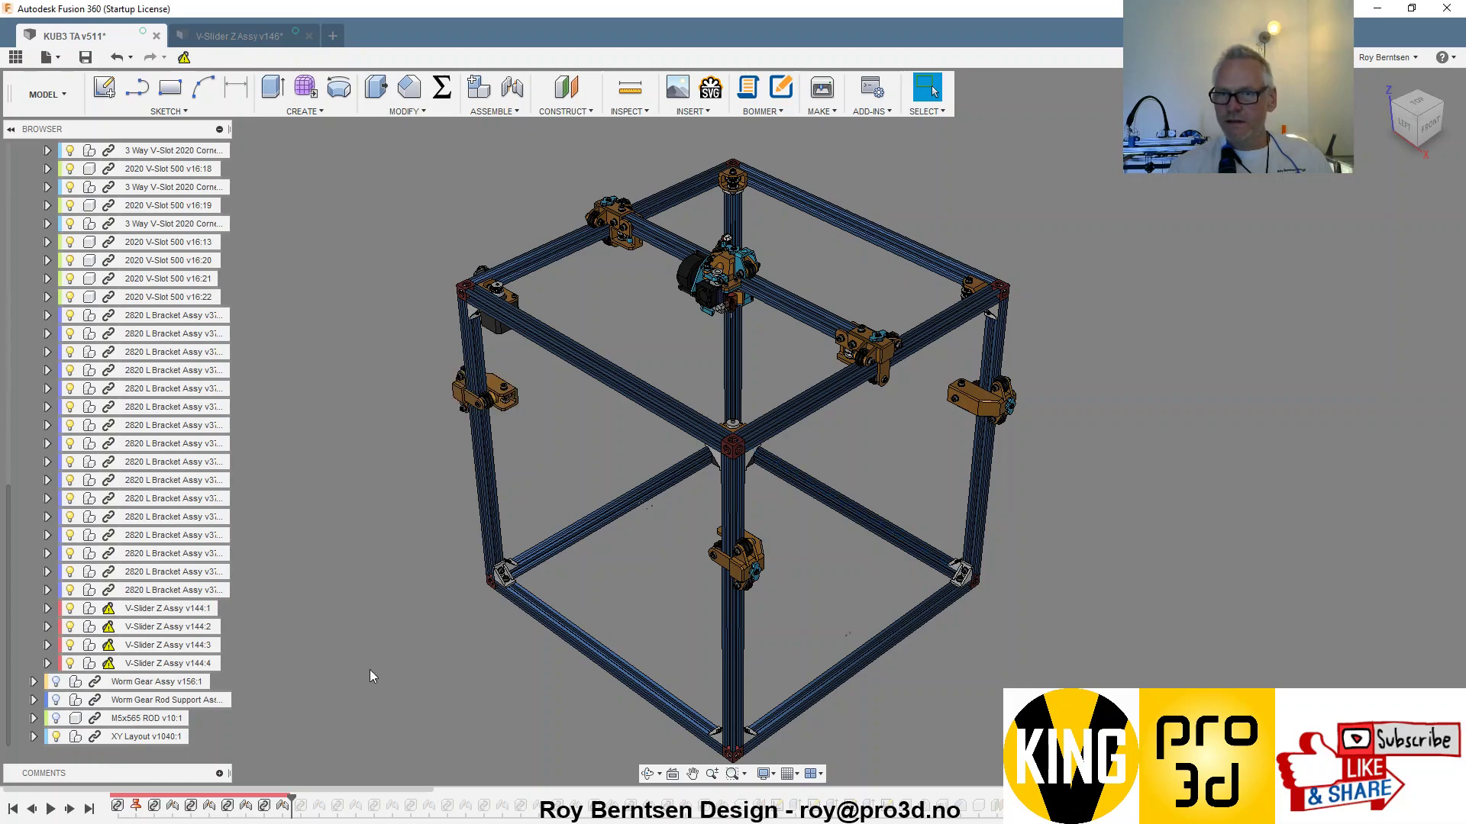
- Look over the frame from several sides to examine the Z sliders on its four vertical profiles
{"action": "scroll", "coordinate": [613, 414], "scroll_direction": "up", "scroll_amount": 3}
{"action": "scroll", "coordinate": [500, 437], "scroll_direction": "down", "scroll_amount": 2}
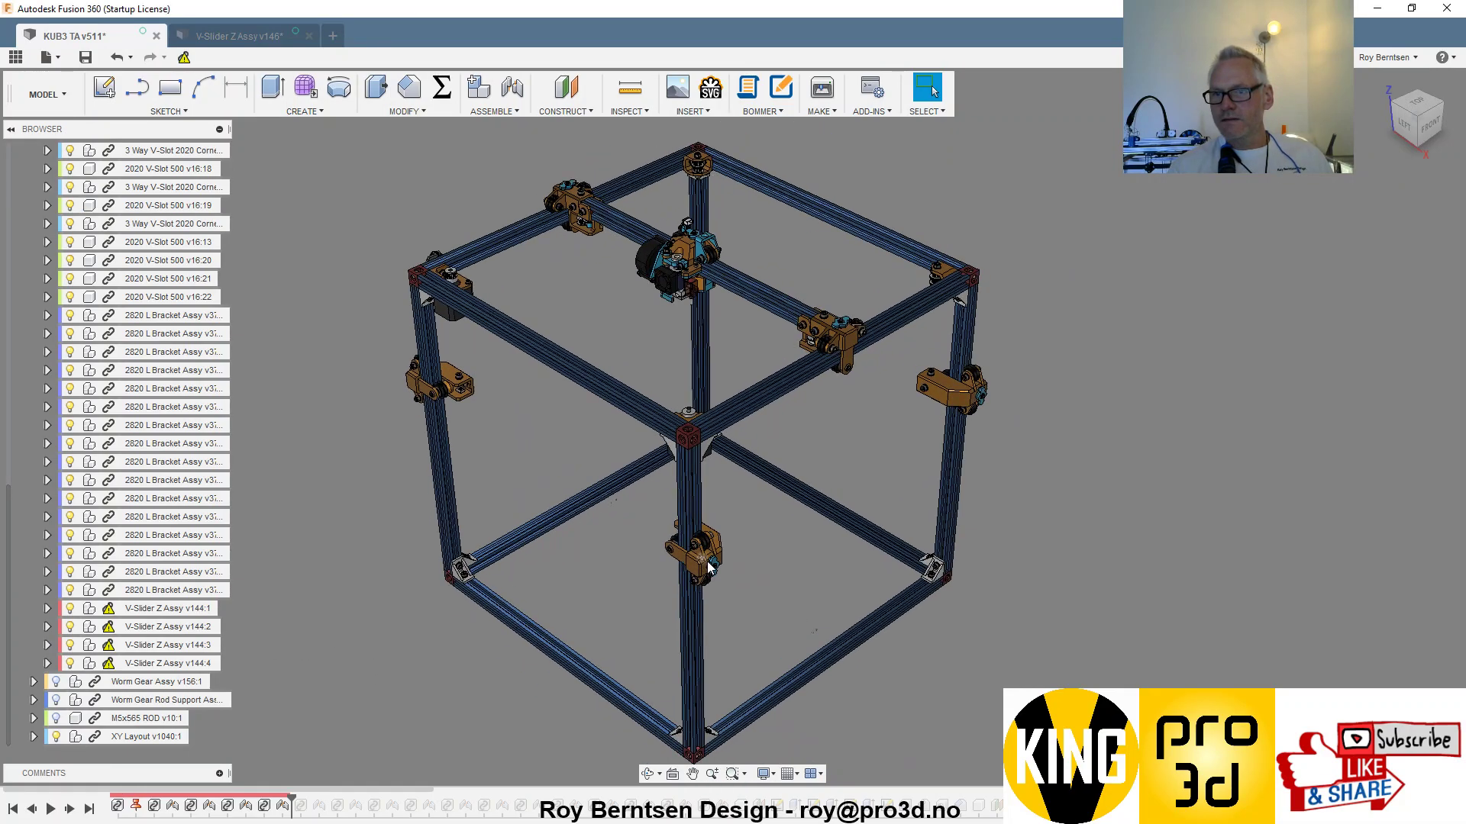
{"action": "scroll", "coordinate": [710, 566], "scroll_direction": "up", "scroll_amount": 2}
{"action": "scroll", "coordinate": [1139, 389], "scroll_direction": "down", "scroll_amount": 3}
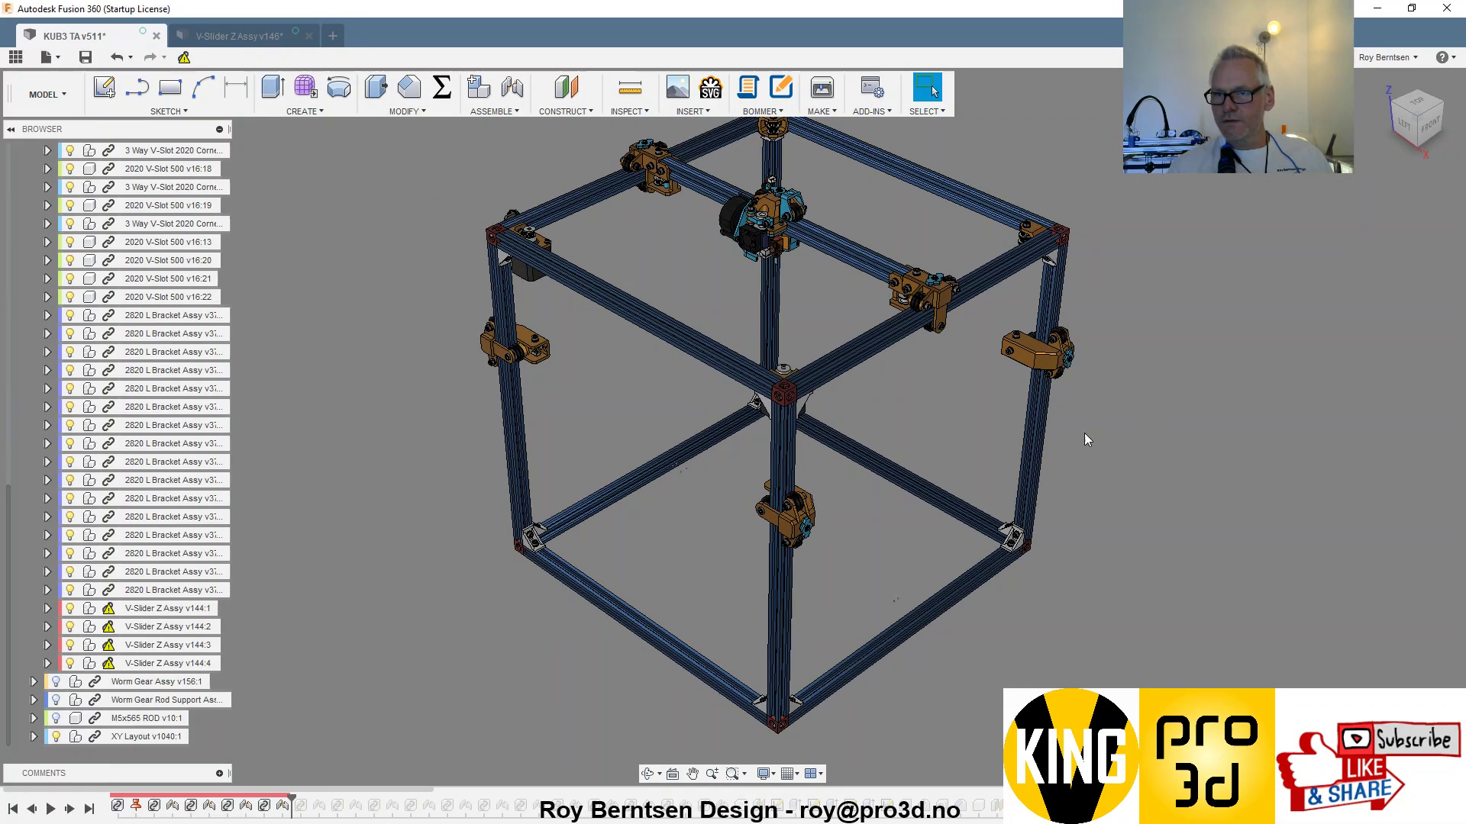
{"action": "scroll", "coordinate": [909, 517], "scroll_direction": "up", "scroll_amount": 3}
{"action": "middle_click_drag", "start_coordinate": [1197, 345], "coordinate": [670, 581], "text": "shift"}
{"action": "scroll", "coordinate": [676, 498], "scroll_direction": "down", "scroll_amount": 3}
{"action": "scroll", "coordinate": [1067, 239], "scroll_direction": "up", "scroll_amount": 2}
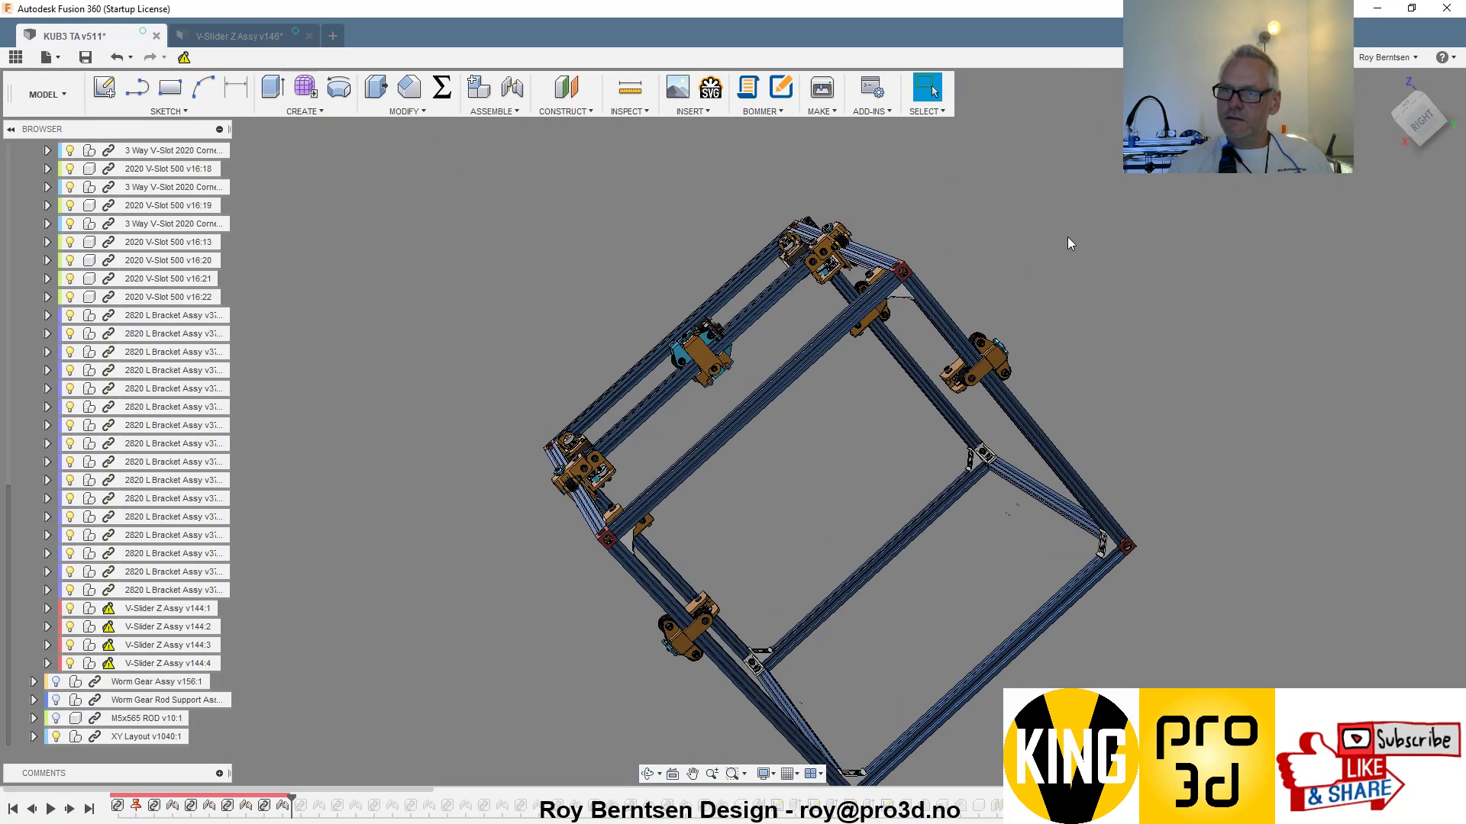
{"action": "middle_click_drag", "start_coordinate": [1067, 239], "coordinate": [869, 593], "text": "shift"}
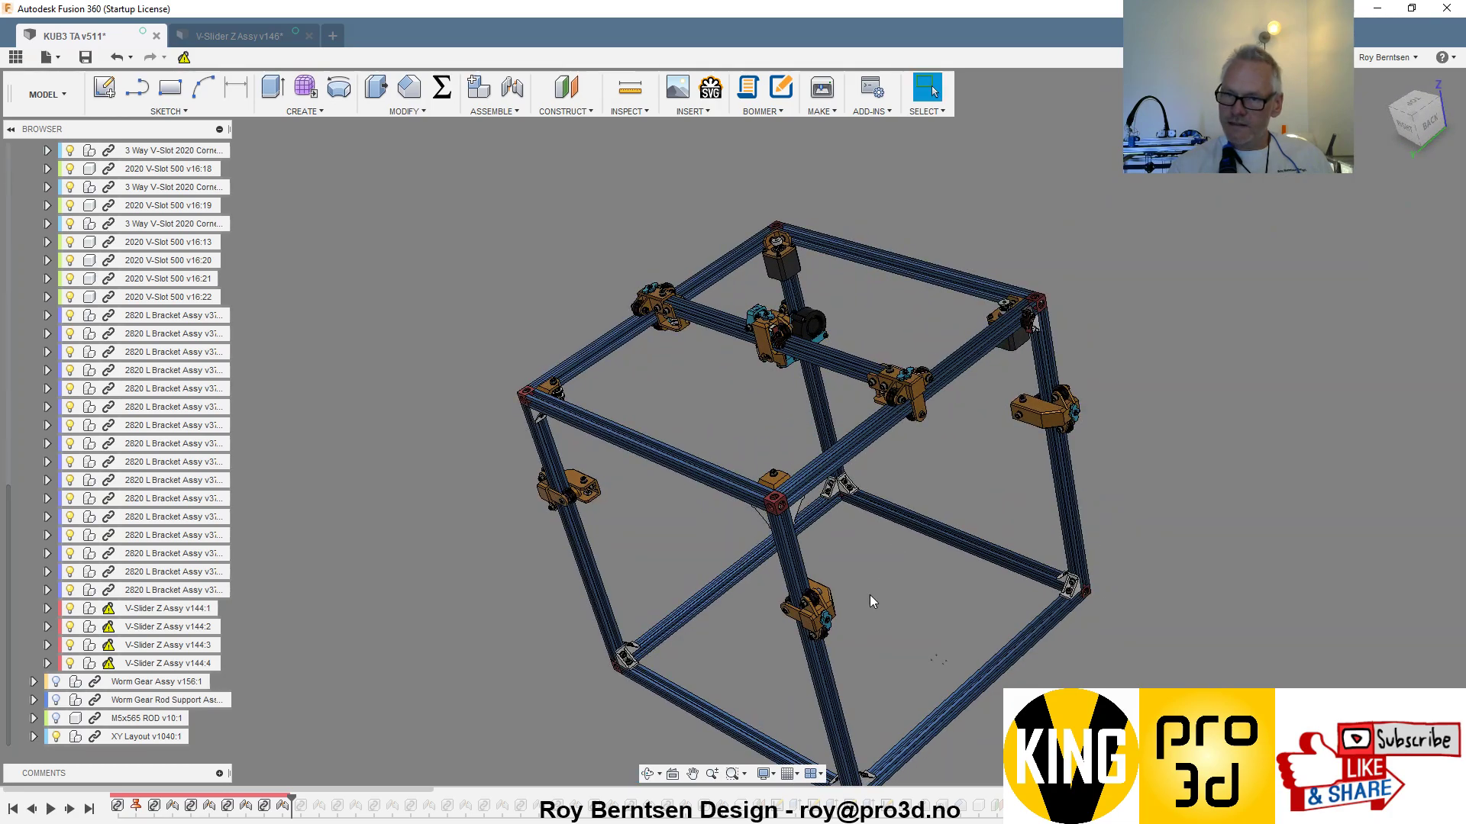
- Return the view of the complete frame with its Z sliders to the home orientation
{"action": "scroll", "coordinate": [862, 600], "scroll_direction": "up", "scroll_amount": 3}
{"action": "middle_click_drag", "start_coordinate": [1067, 419], "coordinate": [895, 464], "text": "shift"}
{"action": "left_click", "coordinate": [1383, 81]}
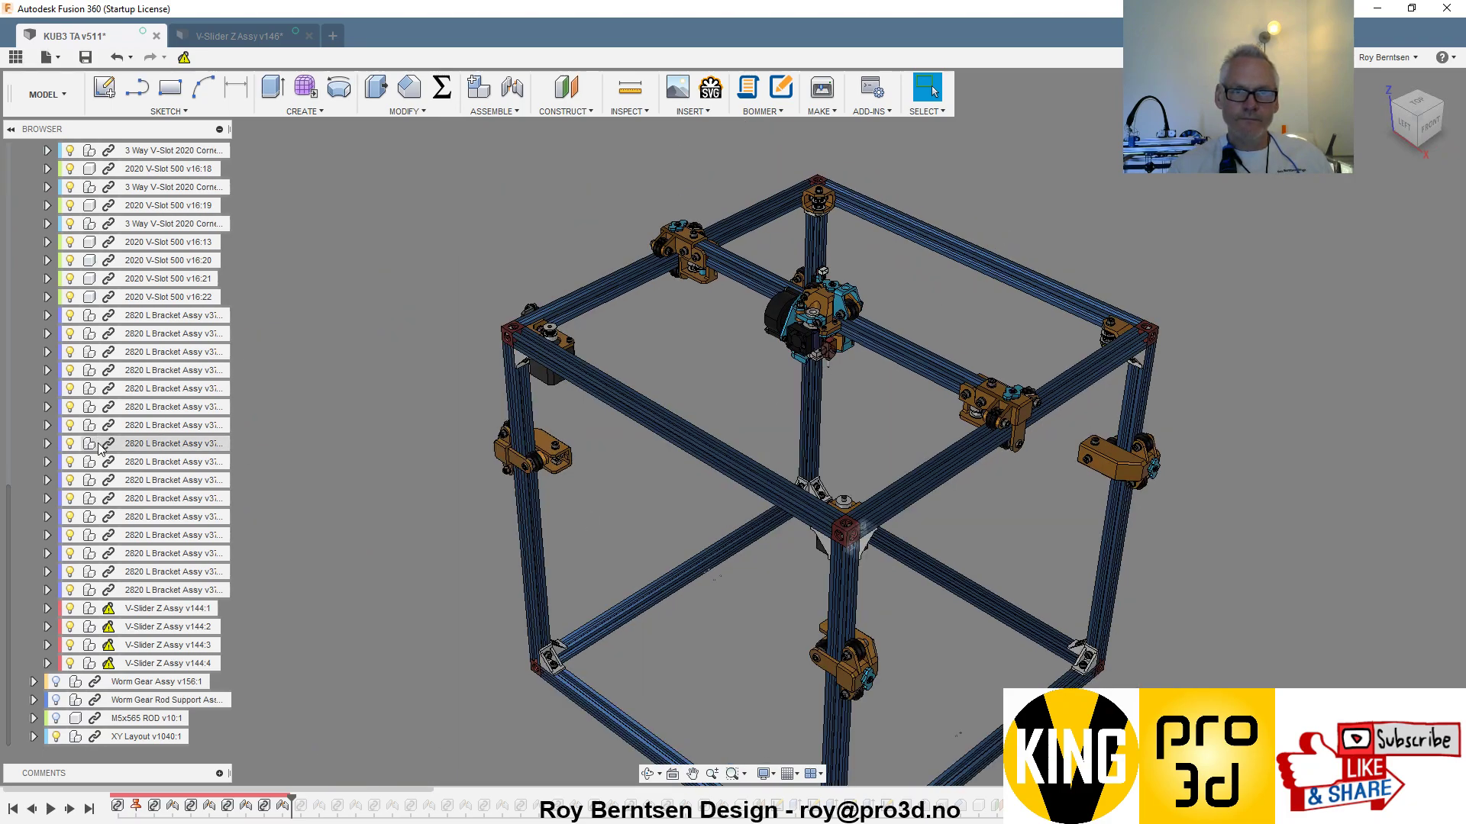
- Collapse the V-King Base Frame Assy in the browser tree so only the top-level components of KUB3 TA v511 are listed
{"action": "scroll", "coordinate": [111, 434], "scroll_direction": "up", "scroll_amount": 4}
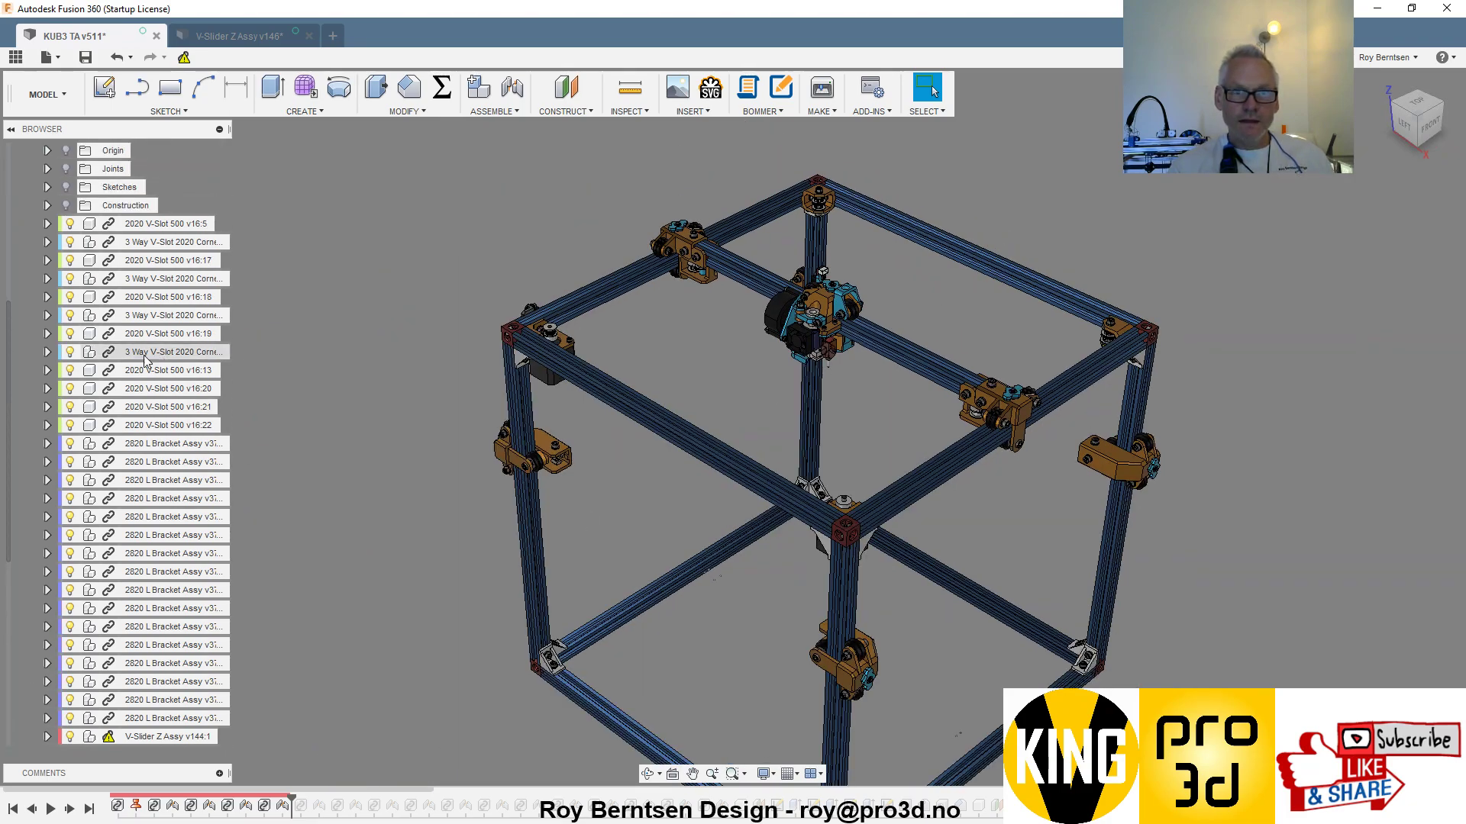
{"action": "scroll", "coordinate": [142, 374], "scroll_direction": "up", "scroll_amount": 1}
{"action": "scroll", "coordinate": [143, 370], "scroll_direction": "down", "scroll_amount": 4}
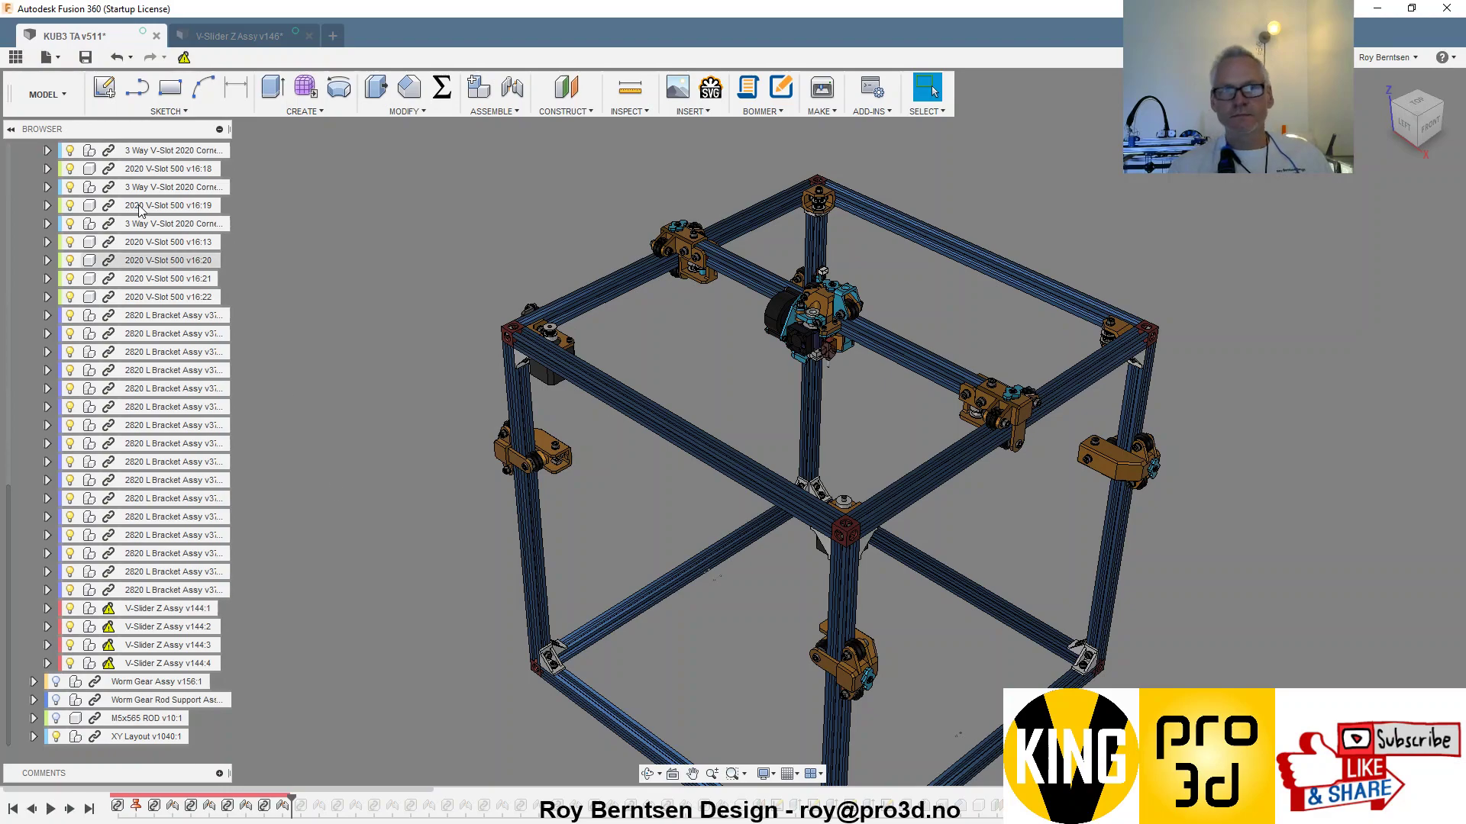
{"action": "scroll", "coordinate": [104, 222], "scroll_direction": "up", "scroll_amount": 3}
{"action": "scroll", "coordinate": [69, 225], "scroll_direction": "up", "scroll_amount": 3}
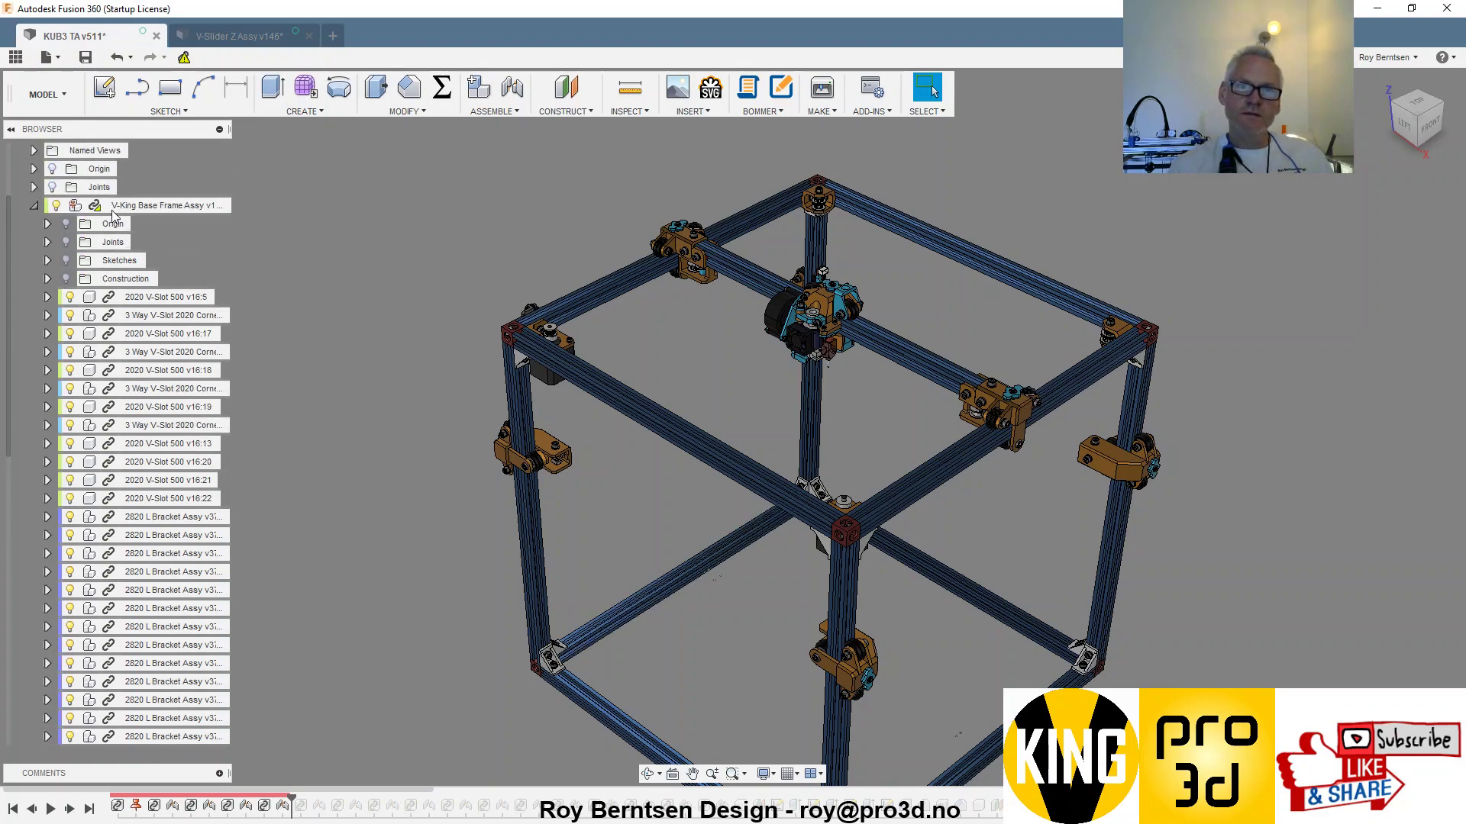
{"action": "left_click", "coordinate": [34, 243]}
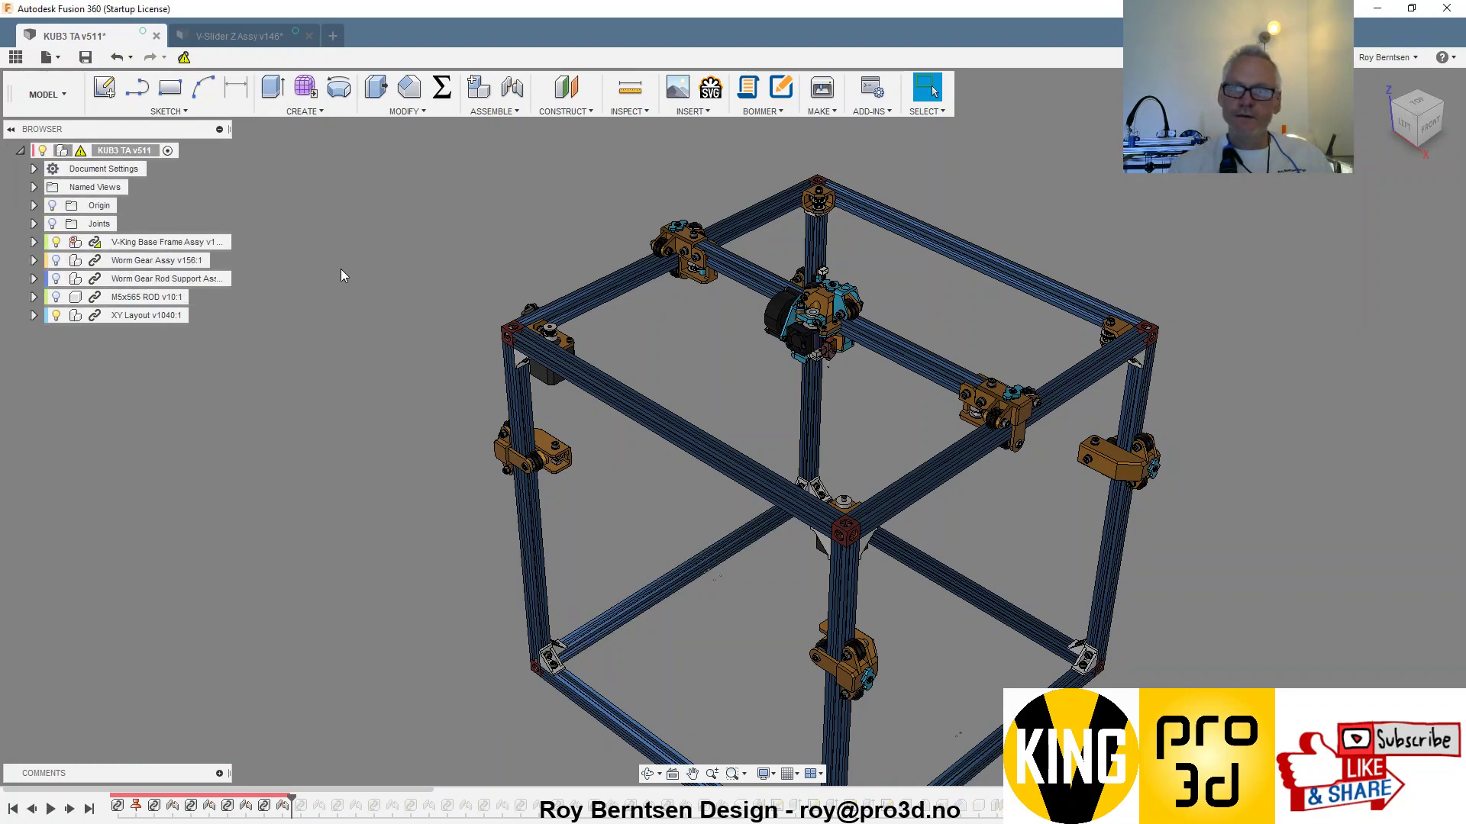
{"action": "scroll", "coordinate": [759, 284], "scroll_direction": "down", "scroll_amount": 3}
{"action": "scroll", "coordinate": [814, 447], "scroll_direction": "up", "scroll_amount": 3}
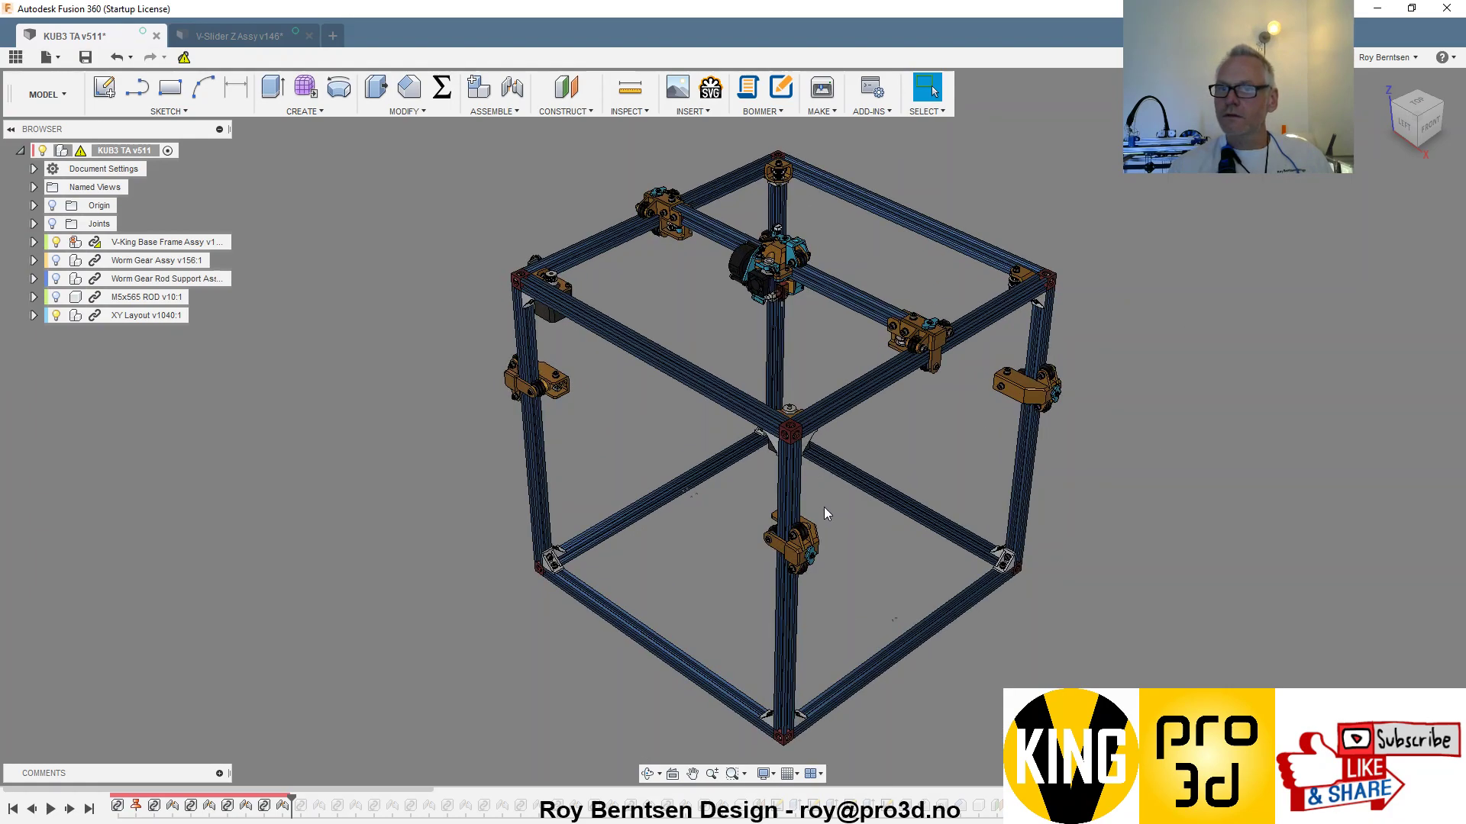
{"action": "scroll", "coordinate": [813, 500], "scroll_direction": "down", "scroll_amount": 2}
{"action": "scroll", "coordinate": [838, 431], "scroll_direction": "up", "scroll_amount": 2}
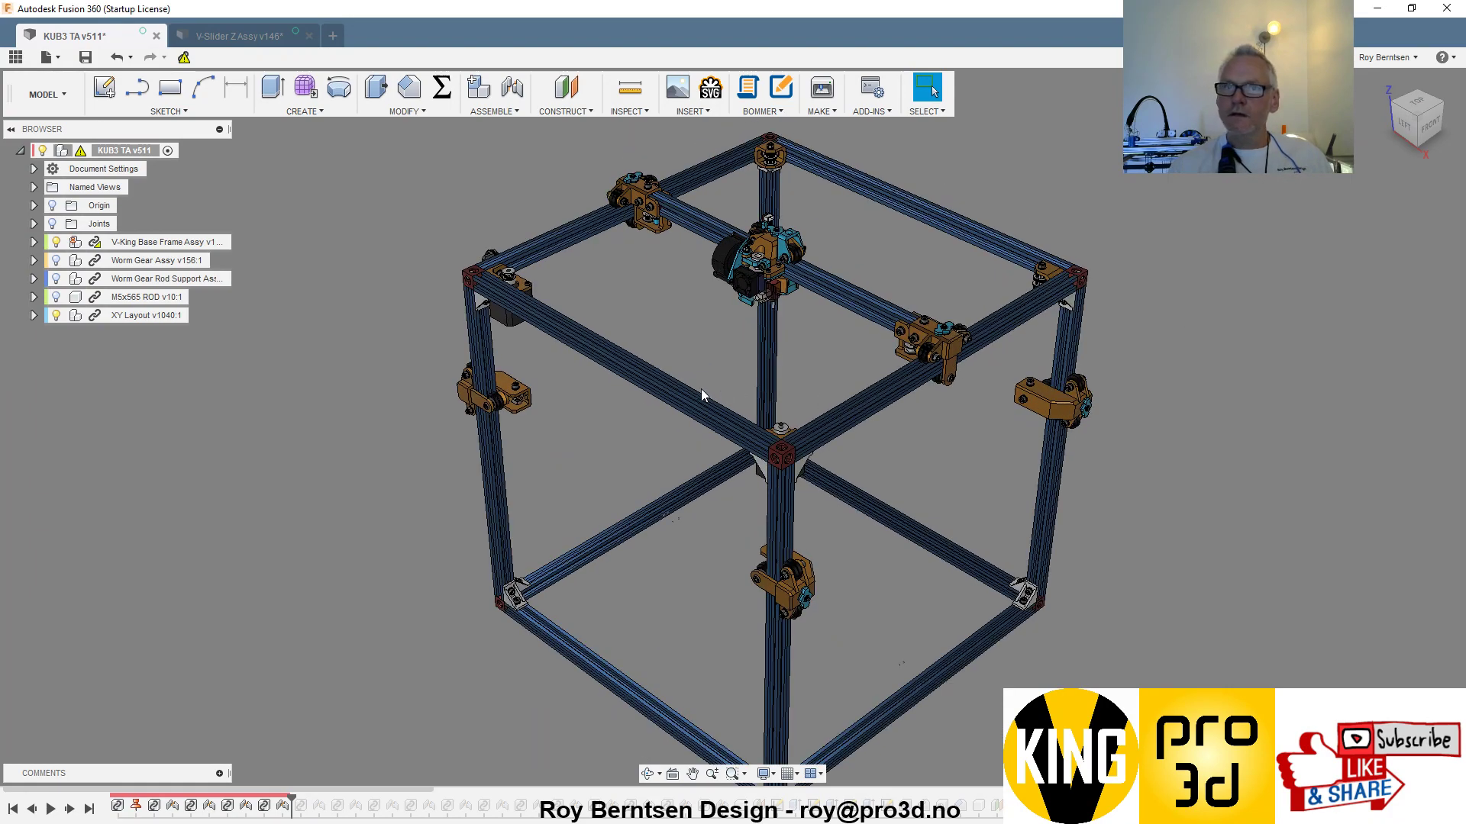